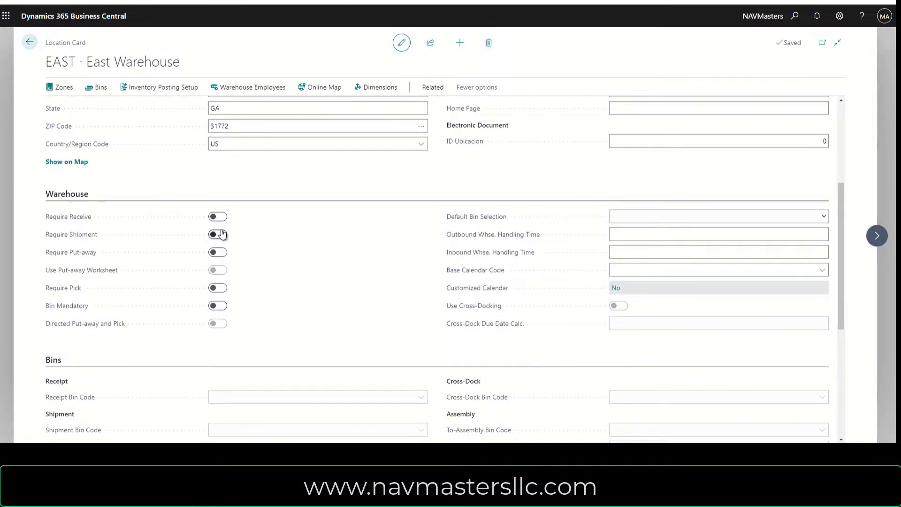
Return to the location list and examine the warehouse settings on the NORTH location card
scroll(266, 256, up, 4)
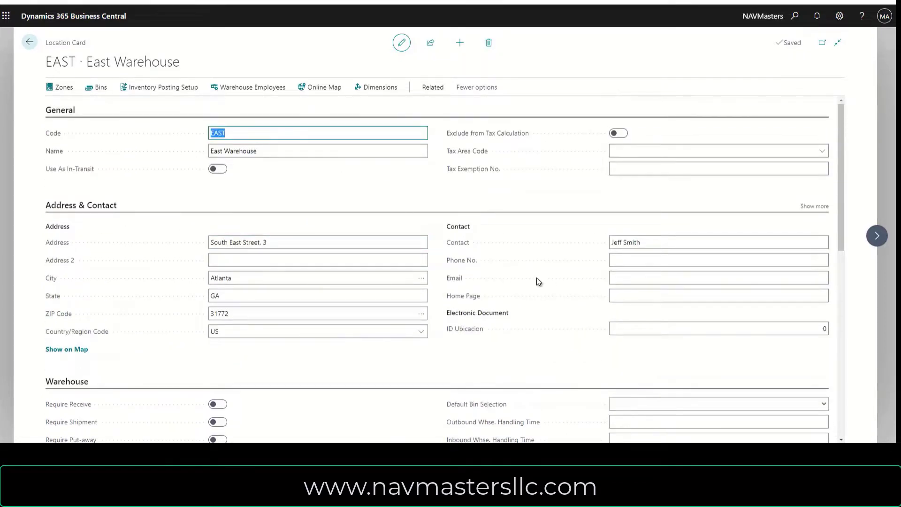
click(30, 44)
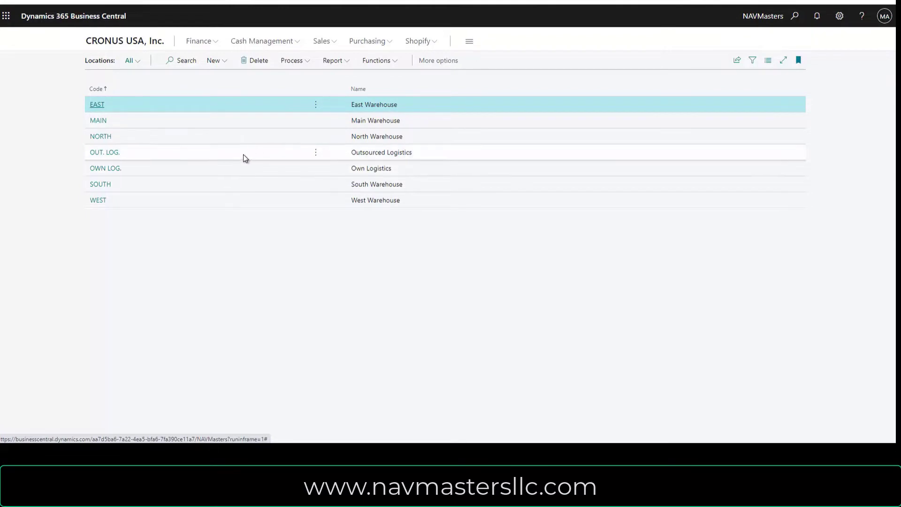
click(100, 137)
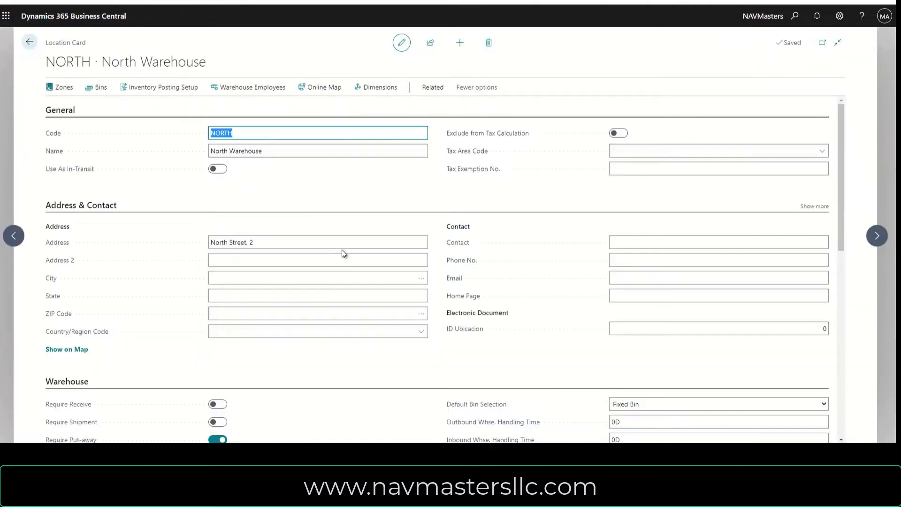
scroll(342, 249, down, 5)
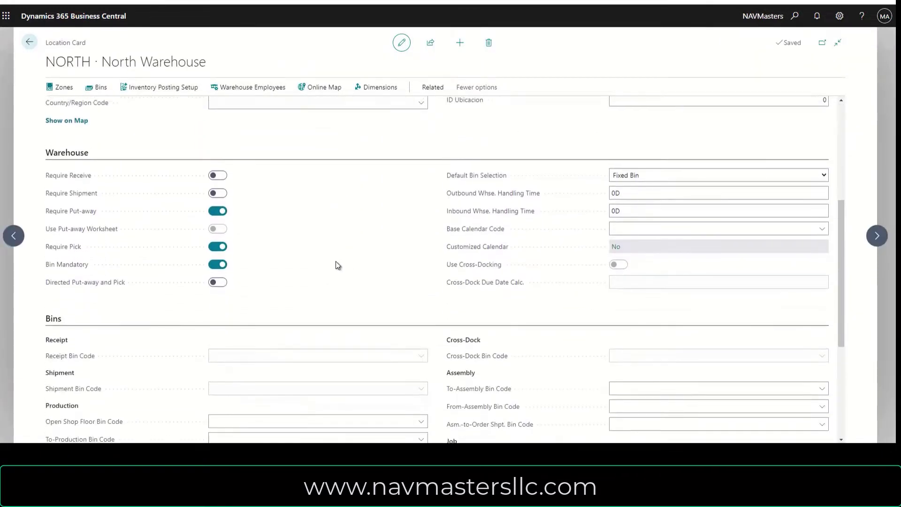
scroll(336, 266, up, 1)
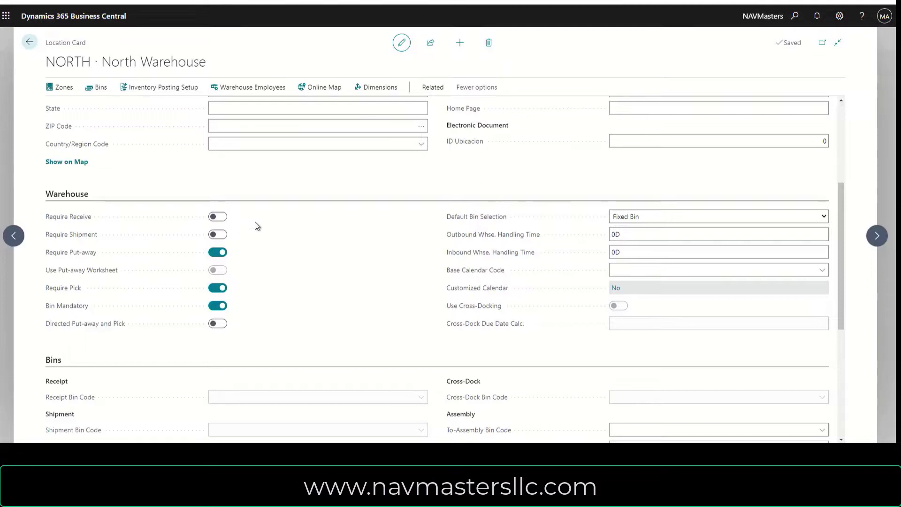
Examine the warehouse settings and the list of bins for the SOUTH location
click(30, 43)
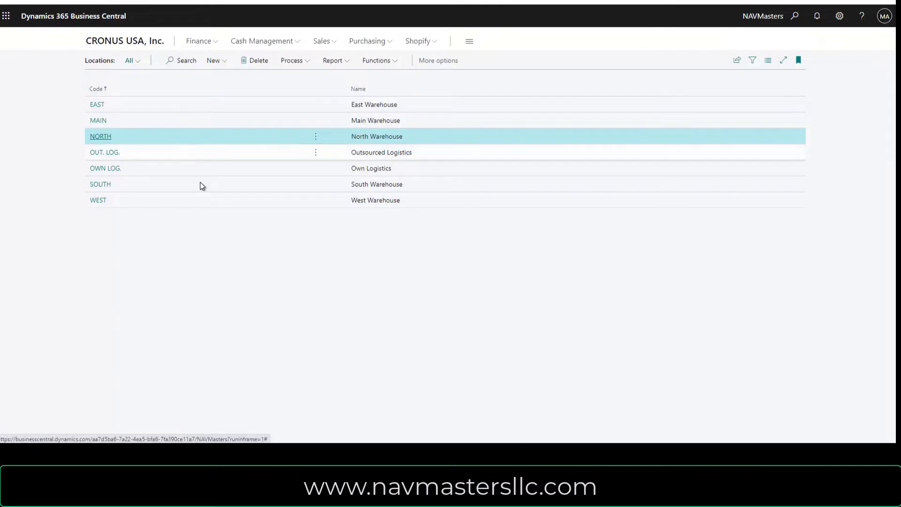
click(100, 184)
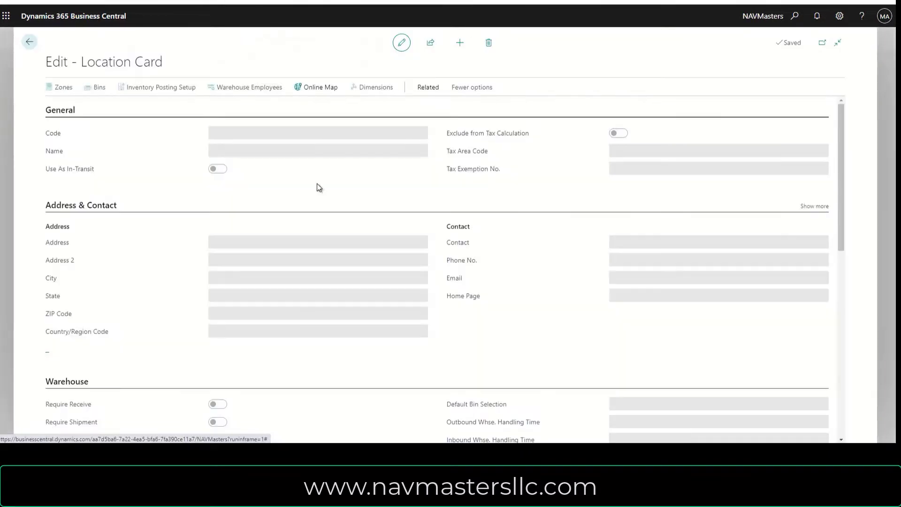
scroll(370, 238, down, 5)
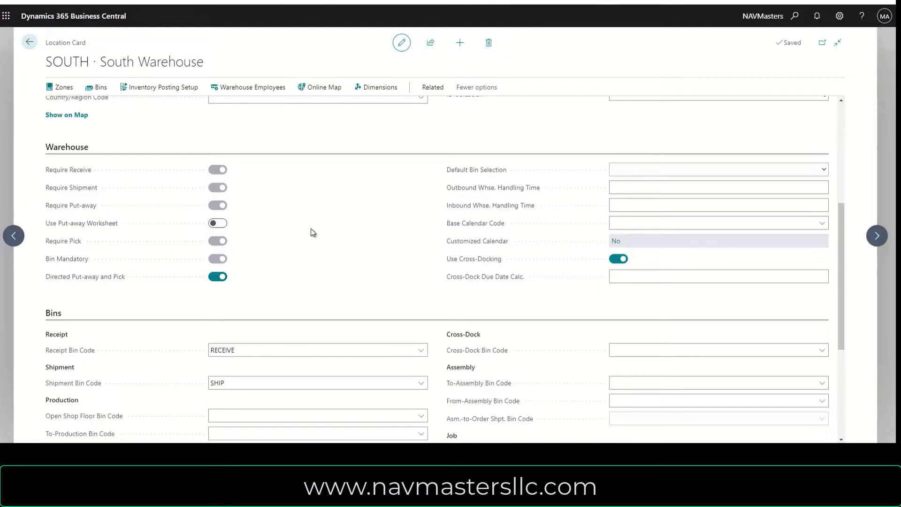
scroll(280, 217, up, 2)
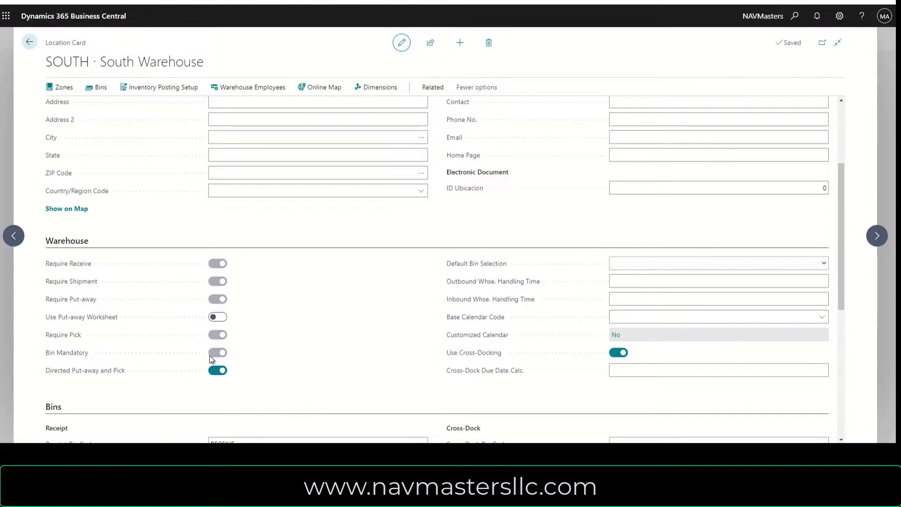
click(100, 89)
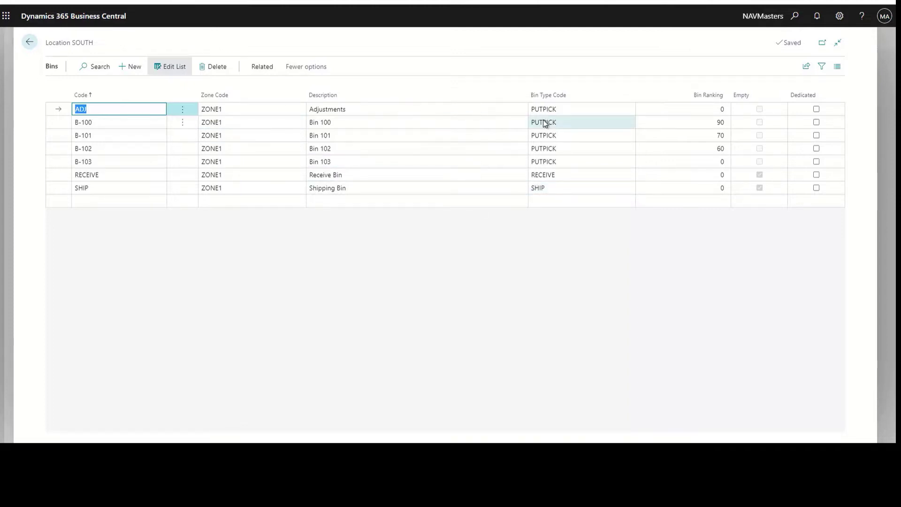
click(30, 43)
Examine the receipt, shipment and adjustment bin codes and the bin policies on the SOUTH location card
scroll(577, 235, down, 3)
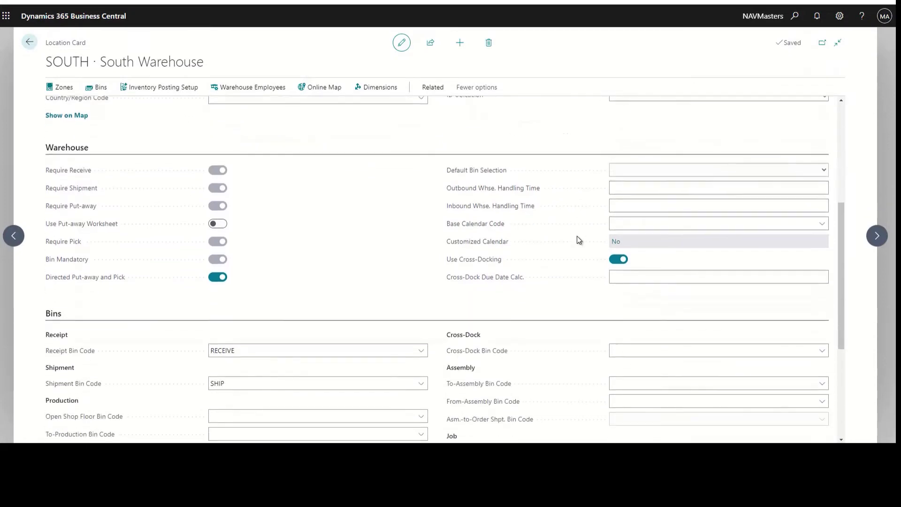
scroll(577, 236, down, 2)
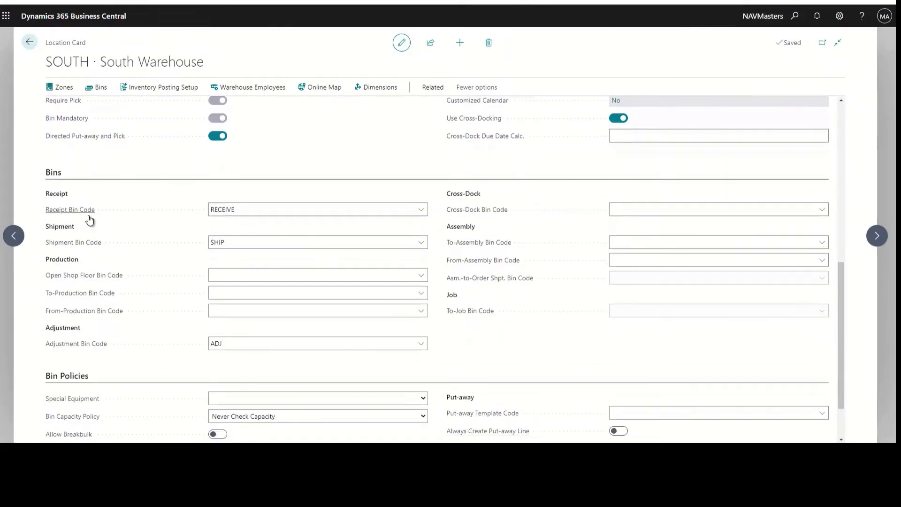
click(252, 209)
double_click(263, 208)
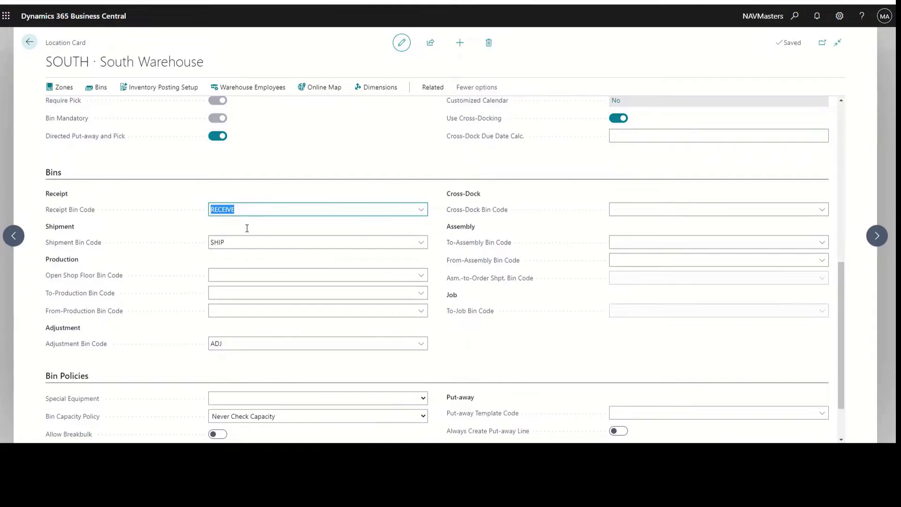
double_click(249, 242)
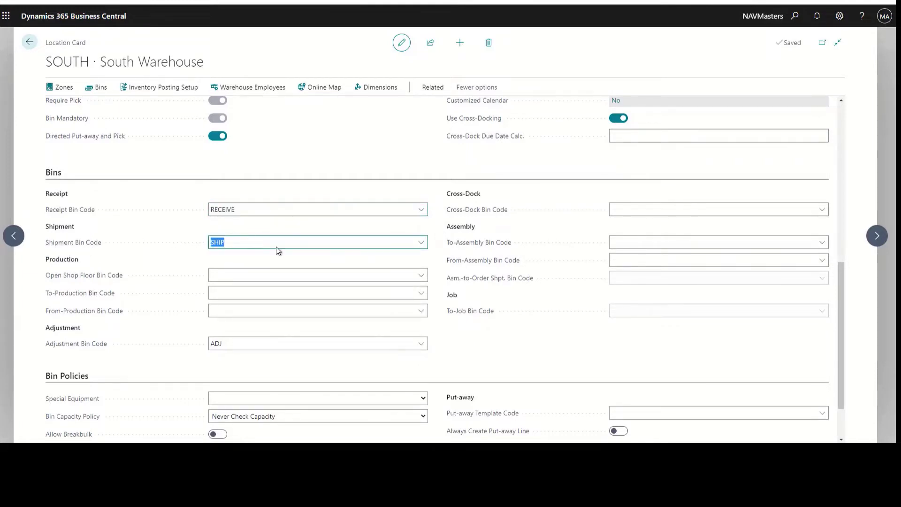
double_click(251, 344)
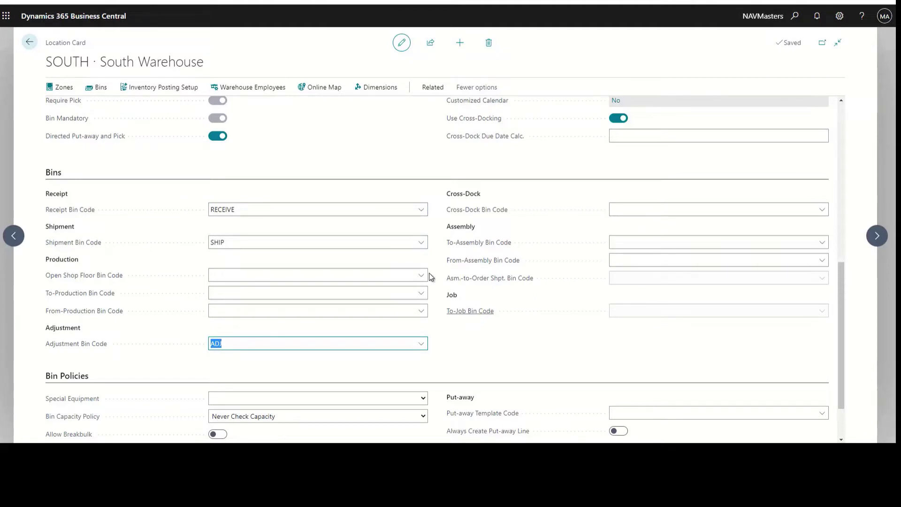
scroll(578, 277, down, 2)
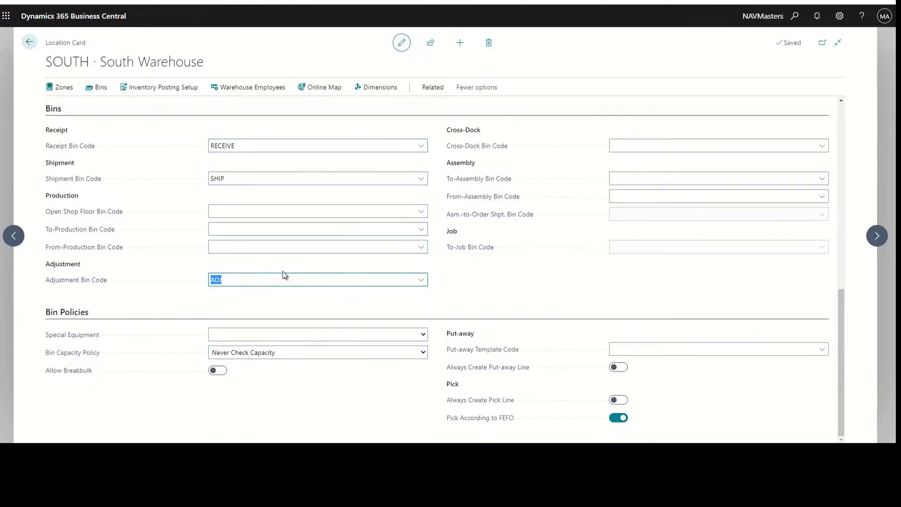
Reopen the NORTH location card and examine its directed put-away and pick setting, bin codes and bin policies
click(29, 42)
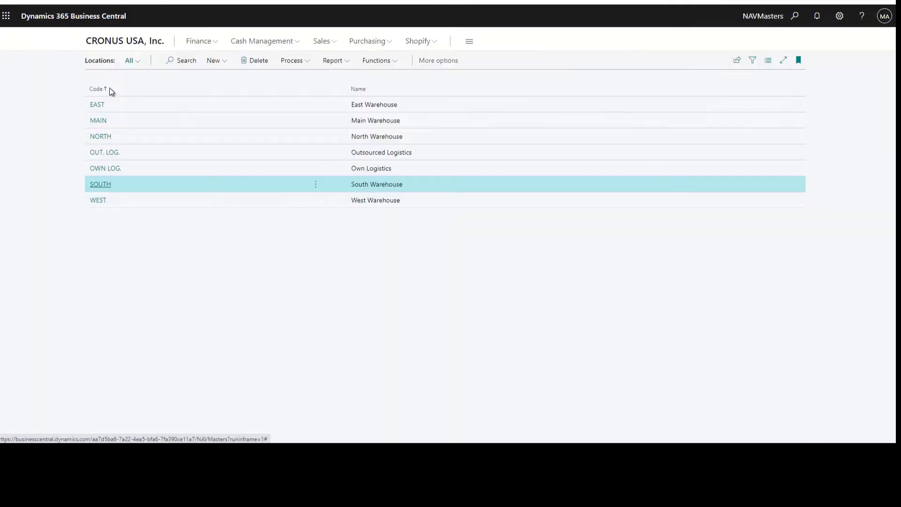
click(101, 137)
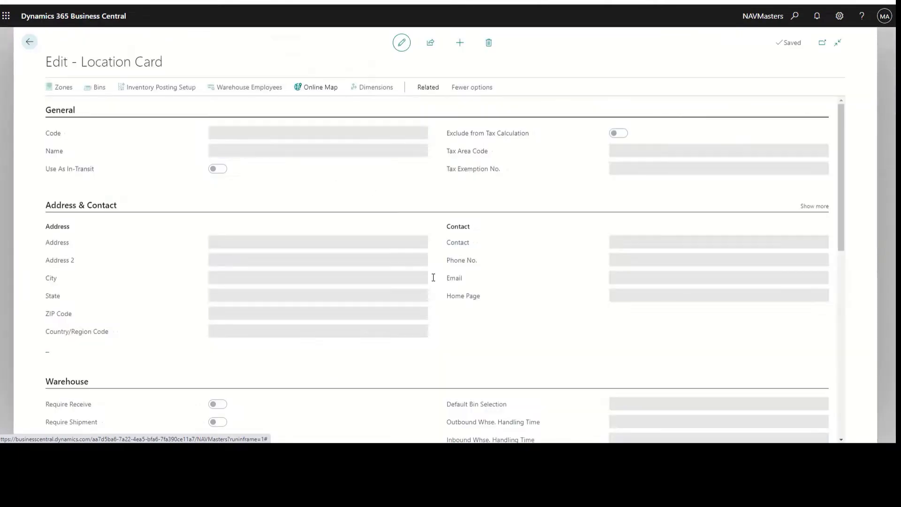
scroll(319, 361, down, 3)
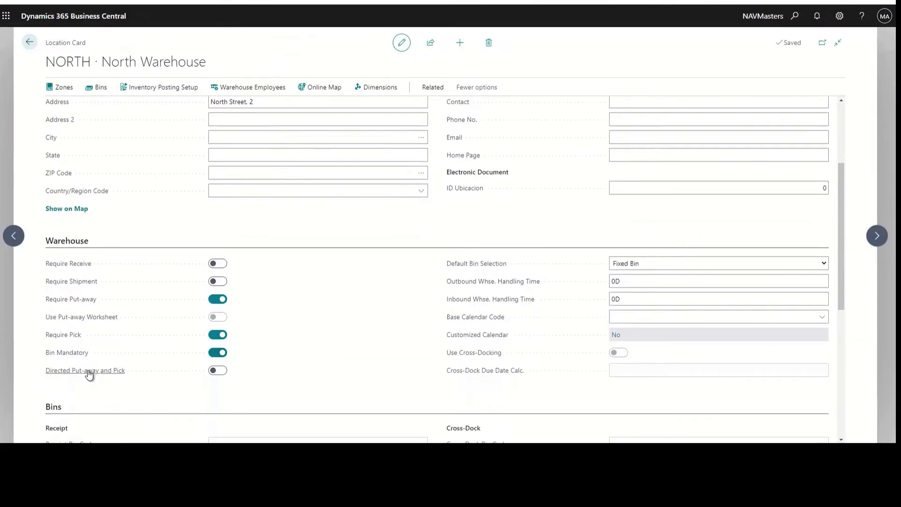
scroll(288, 331, down, 6)
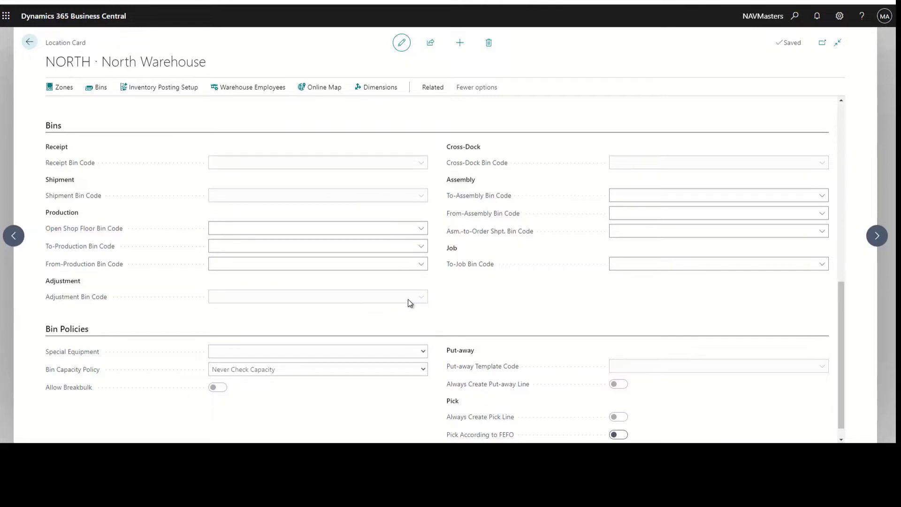
scroll(409, 301, down, 1)
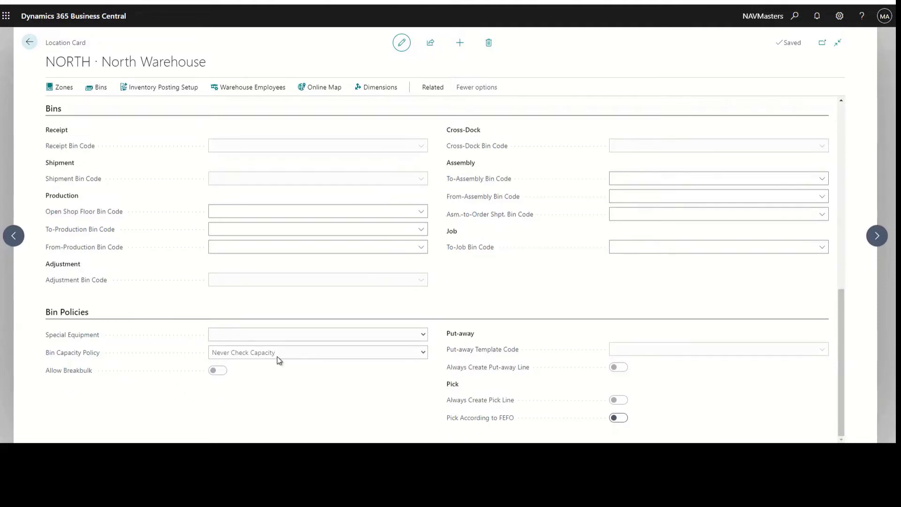
mouse_move(81, 357)
Reopen the SOUTH location card and review the Bin Capacity Policy options, keeping Never Check Capacity
click(37, 43)
click(99, 185)
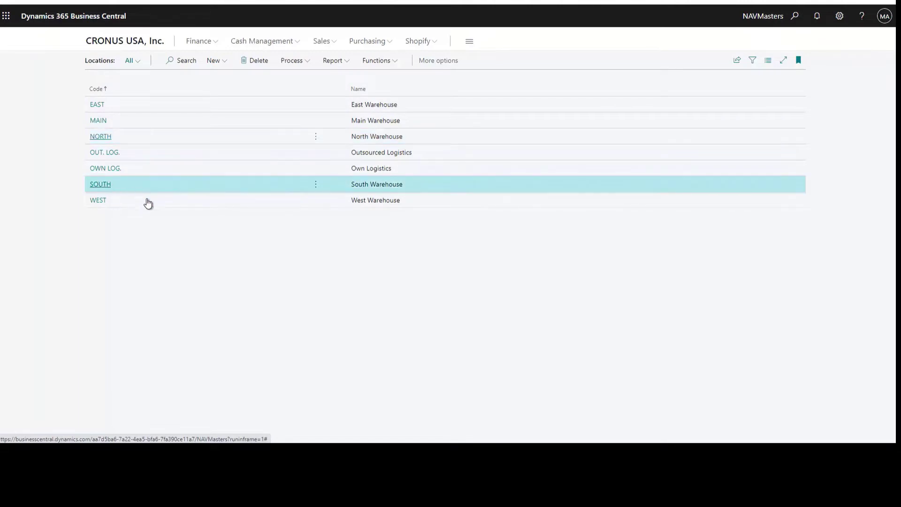
scroll(478, 288, down, 4)
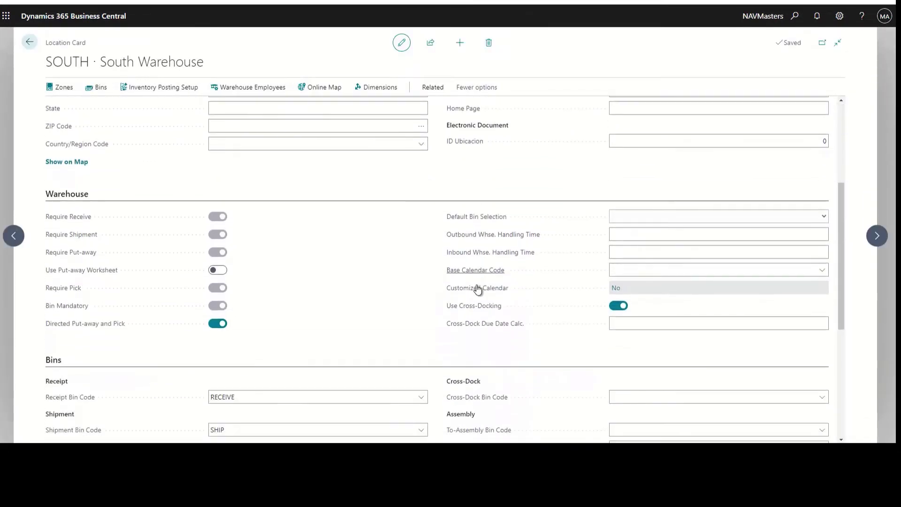
scroll(478, 289, down, 5)
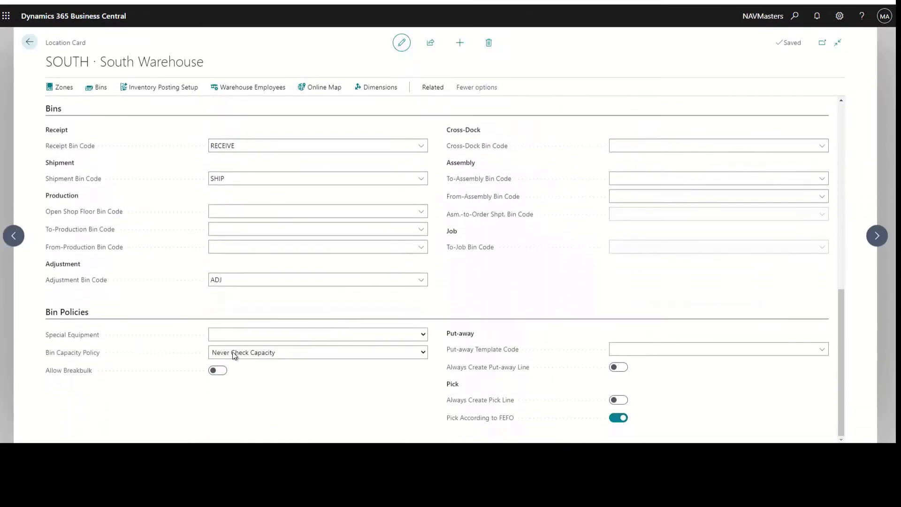
click(423, 353)
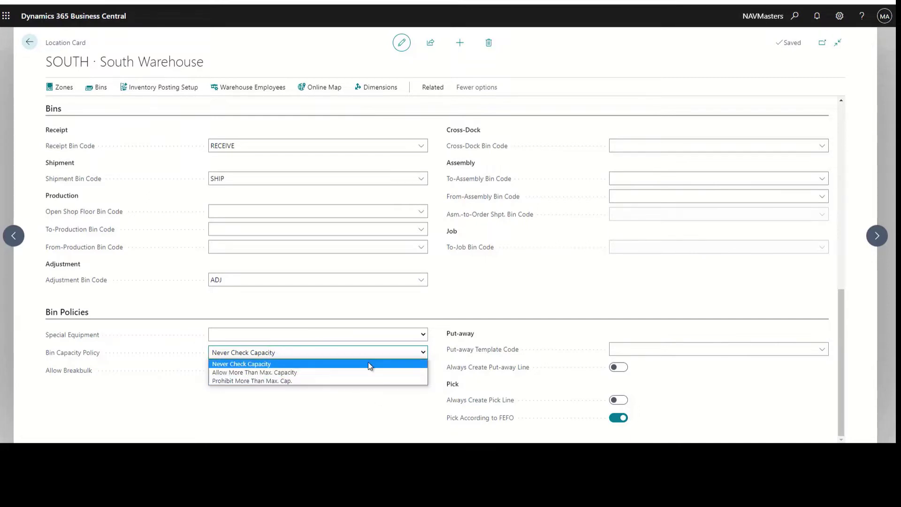
click(322, 357)
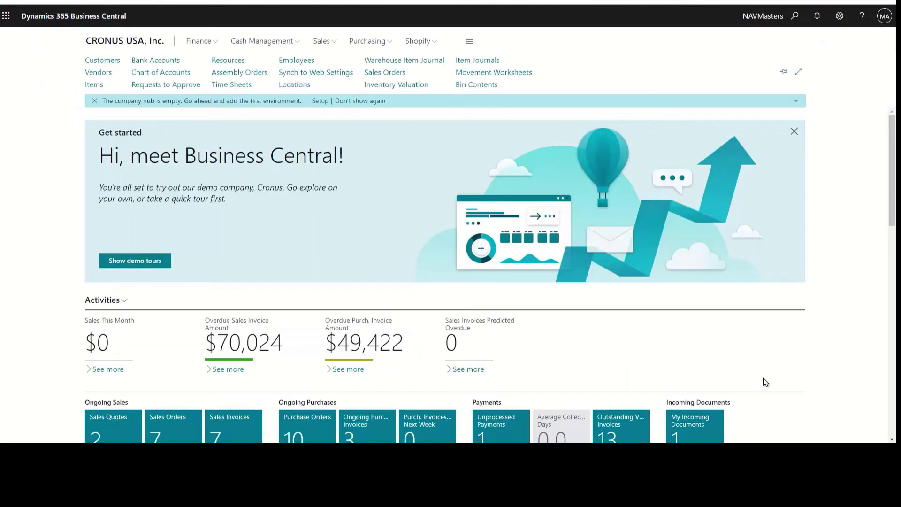
Review the bin contents for SOUTH, including the fixed bins and minimum and maximum quantities
click(470, 88)
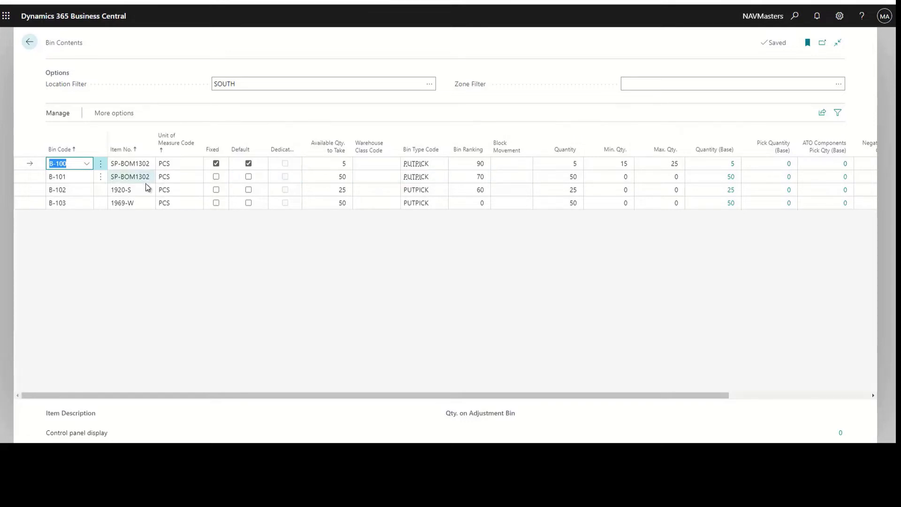
click(30, 47)
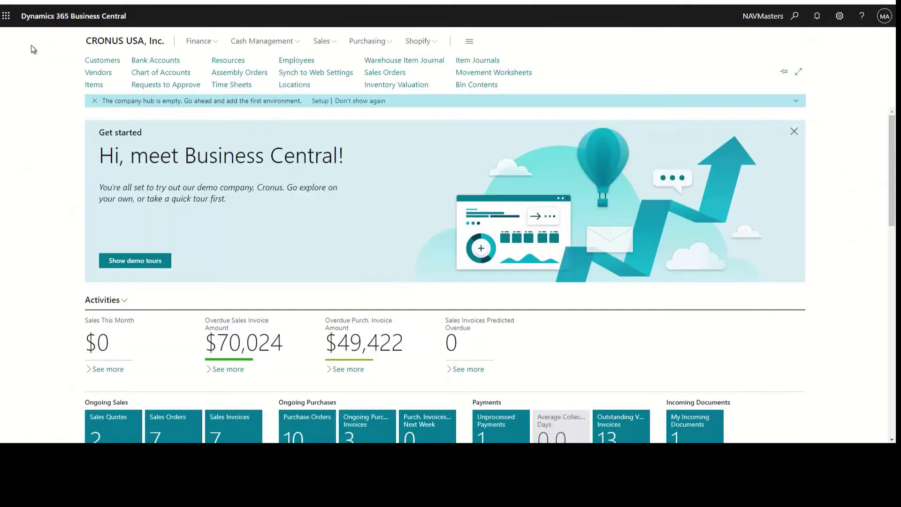
Calculate bin replenishment for the SOUTH location in the DEFAULT movement worksheet, without bin or item filters
click(486, 73)
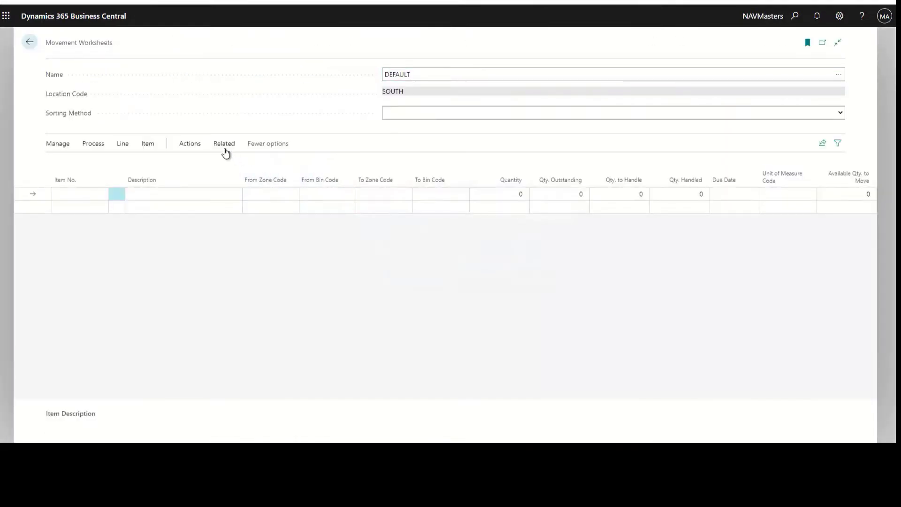
click(190, 144)
click(92, 163)
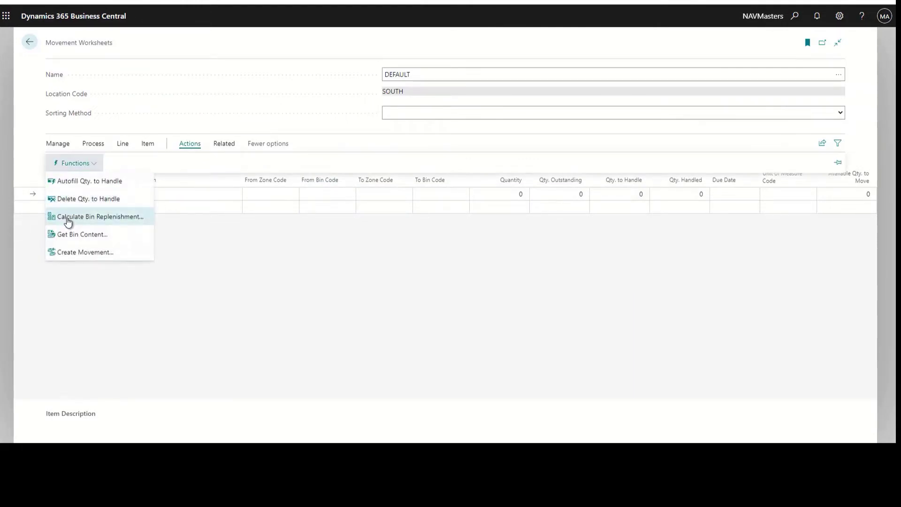
click(103, 216)
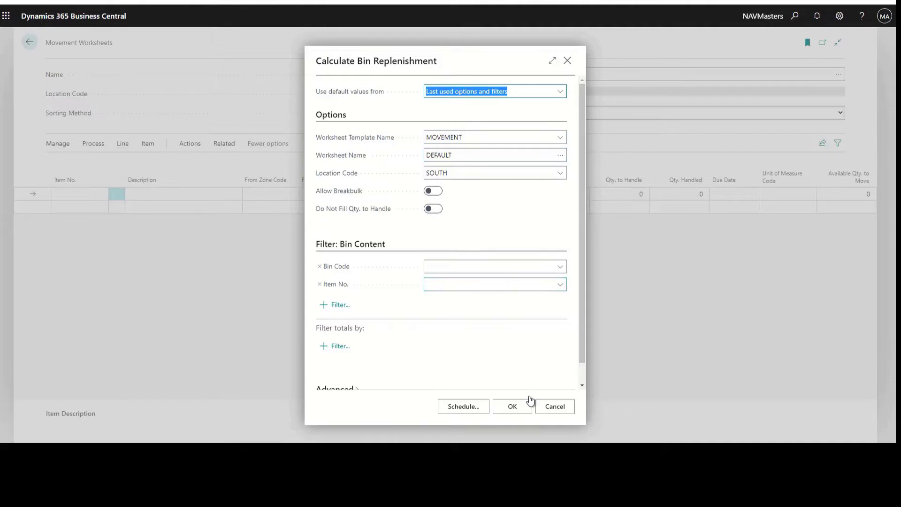
click(513, 406)
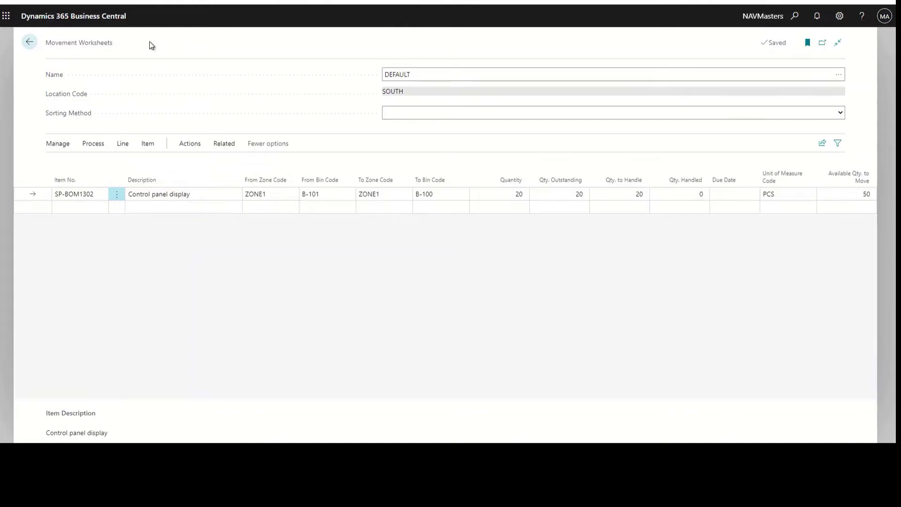
Create the warehouse movement document from the worksheet line for item SP-BOM1302, leaving the document options at their defaults
click(96, 146)
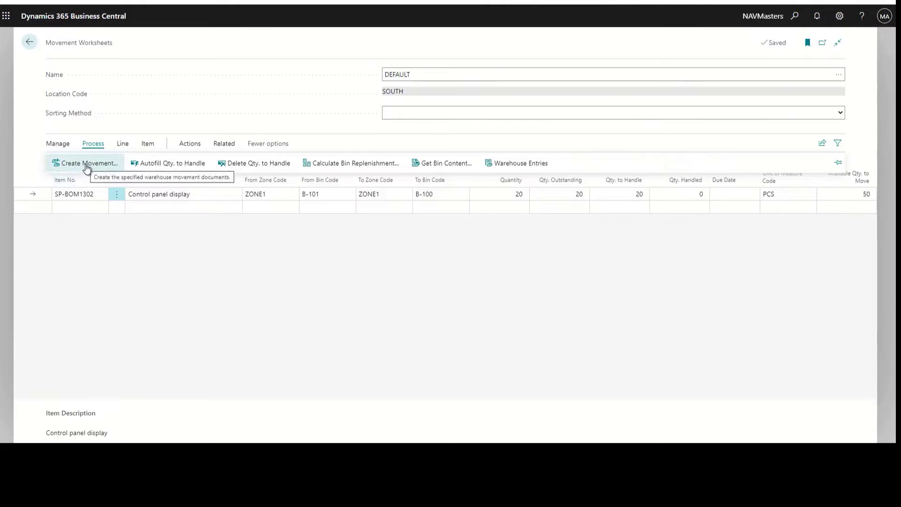
click(86, 164)
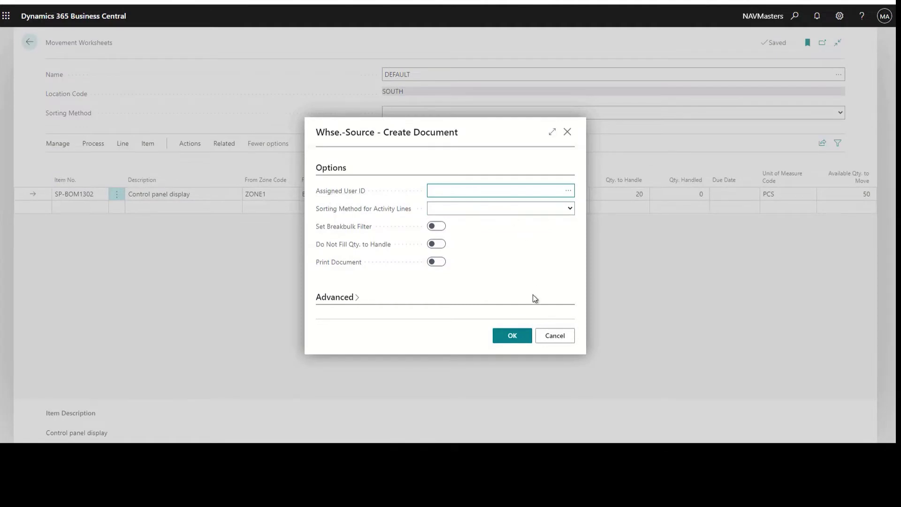
click(510, 338)
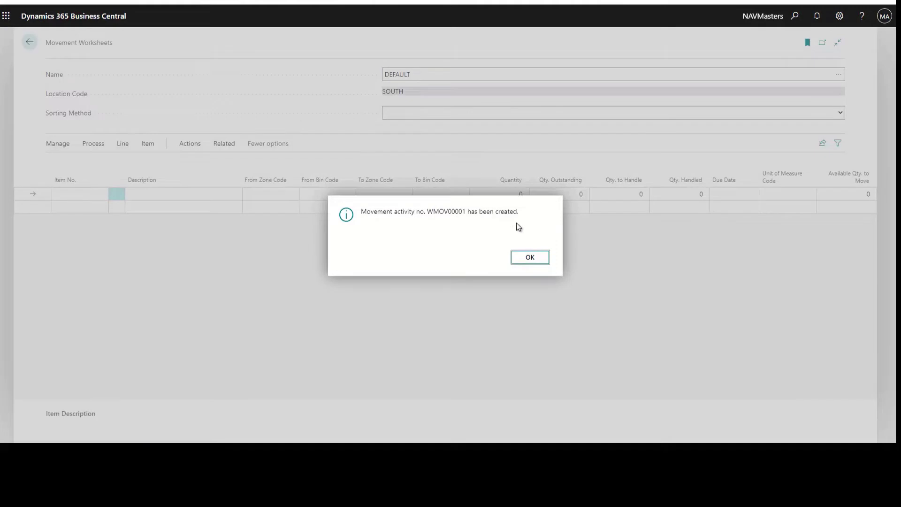
Open the newly created SOUTH warehouse movement and preview its Movement List report with default options
click(530, 258)
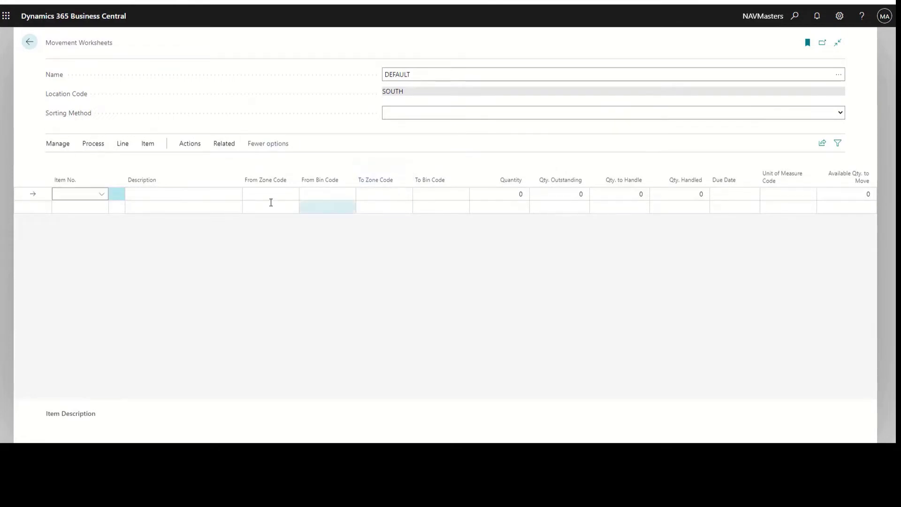
click(30, 42)
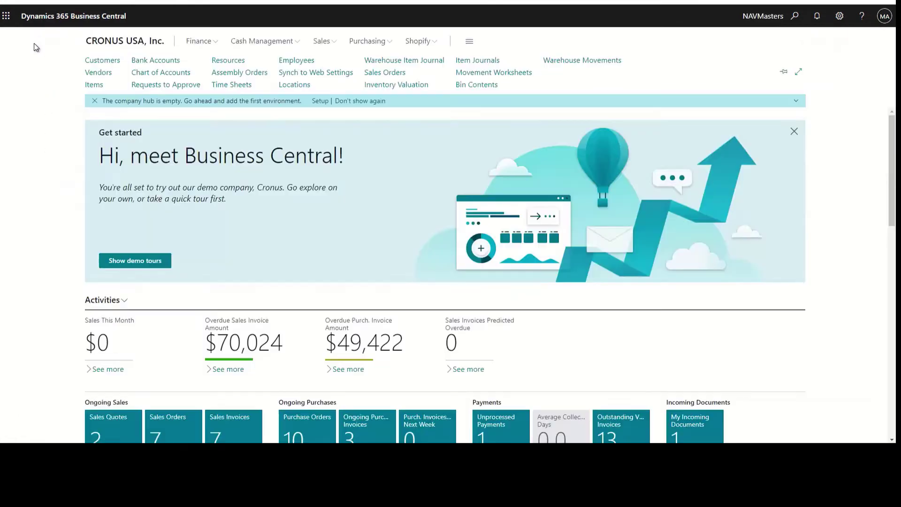
click(575, 61)
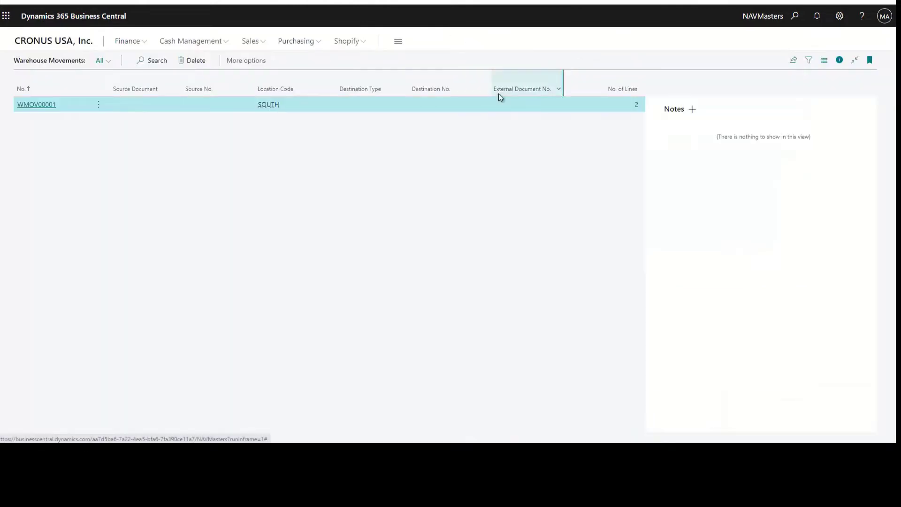
double_click(45, 109)
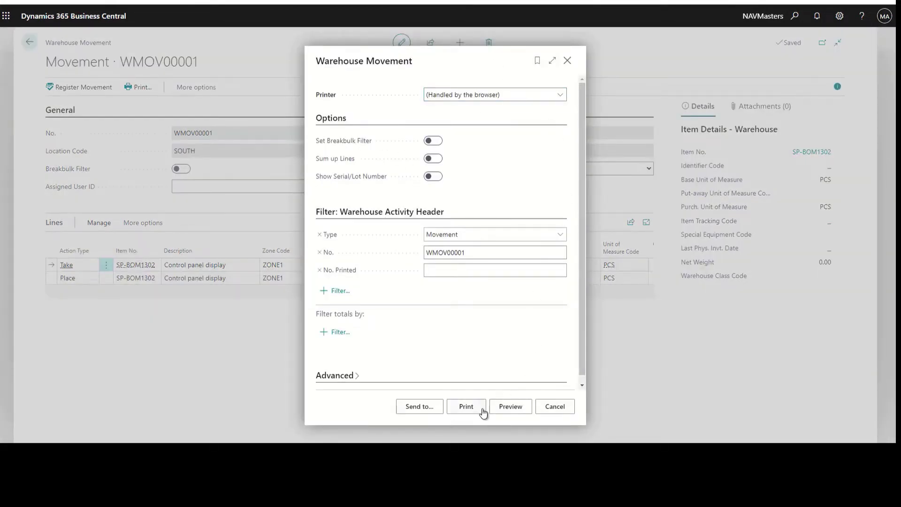
click(508, 407)
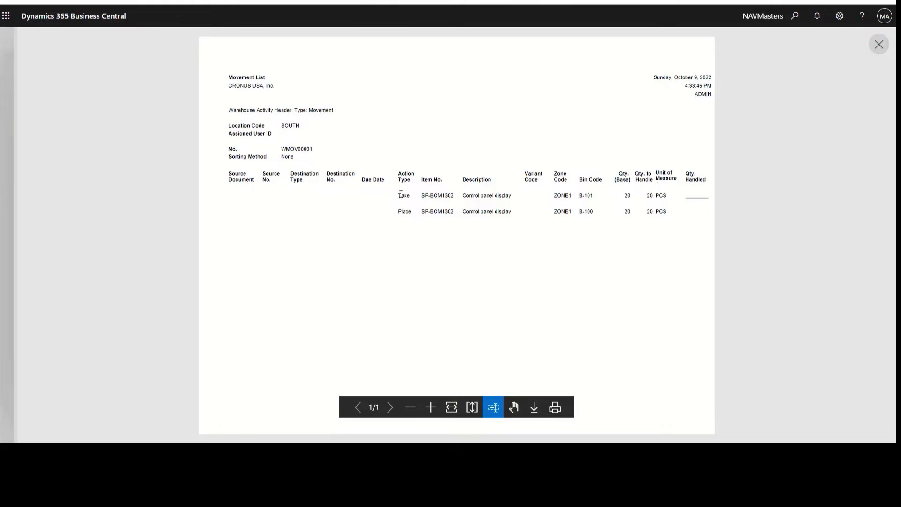
click(879, 44)
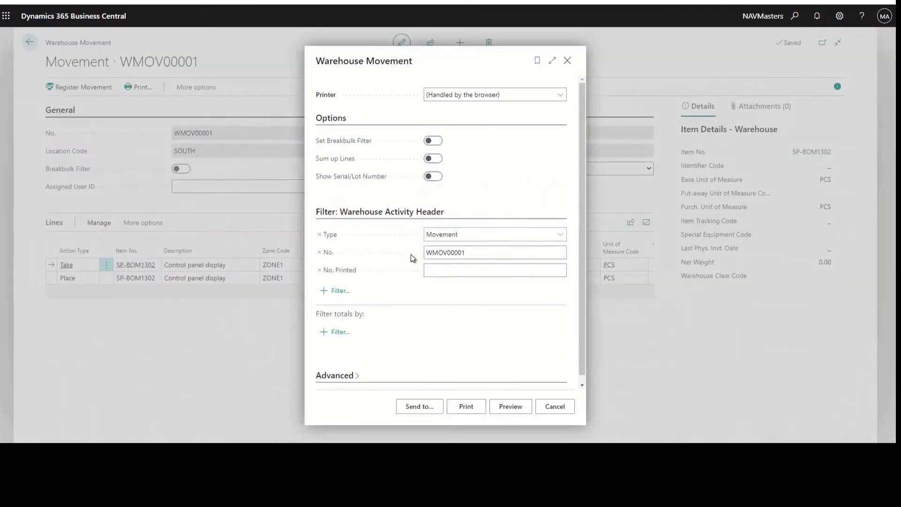
click(567, 60)
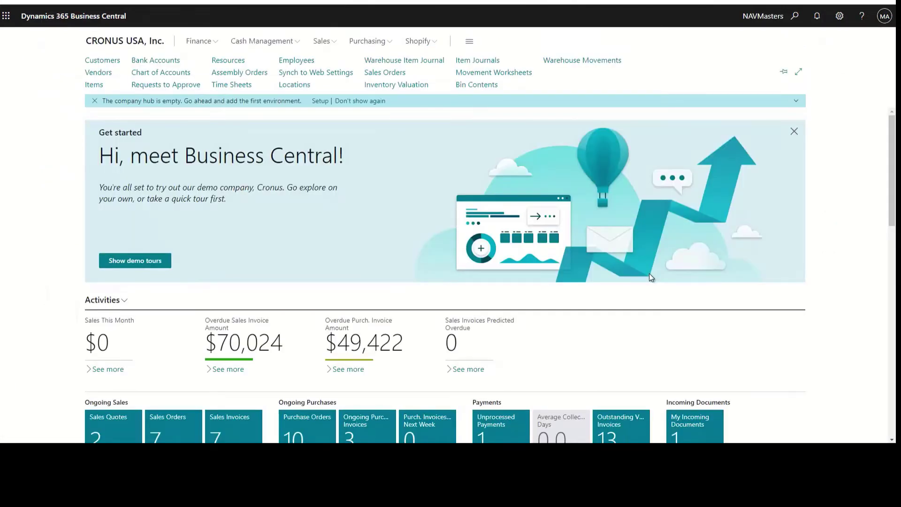
Open the released Adatum Corporation sales order and review the location and bin codes on its item lines
click(386, 74)
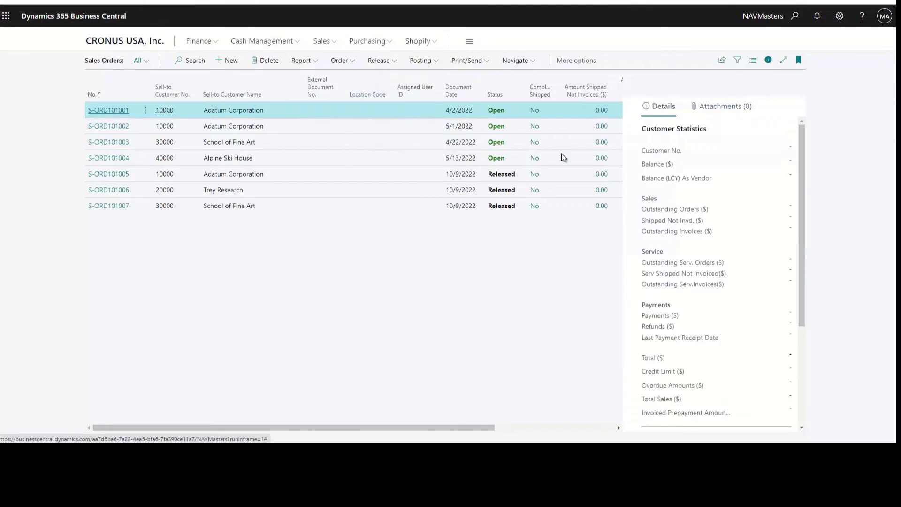
click(114, 175)
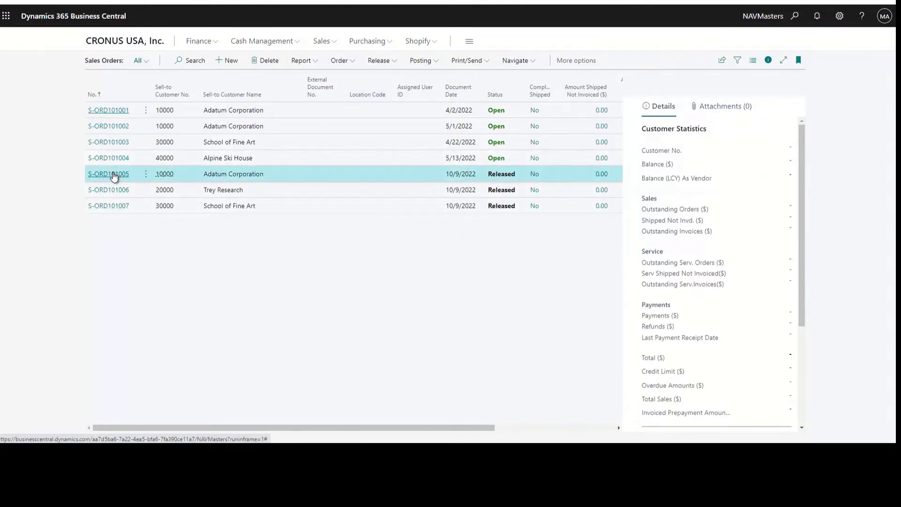
click(113, 174)
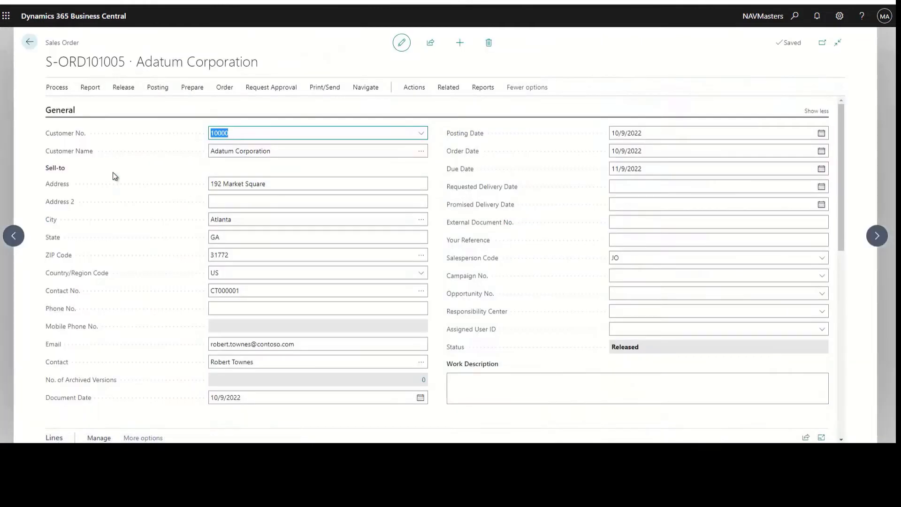
scroll(516, 327, down, 4)
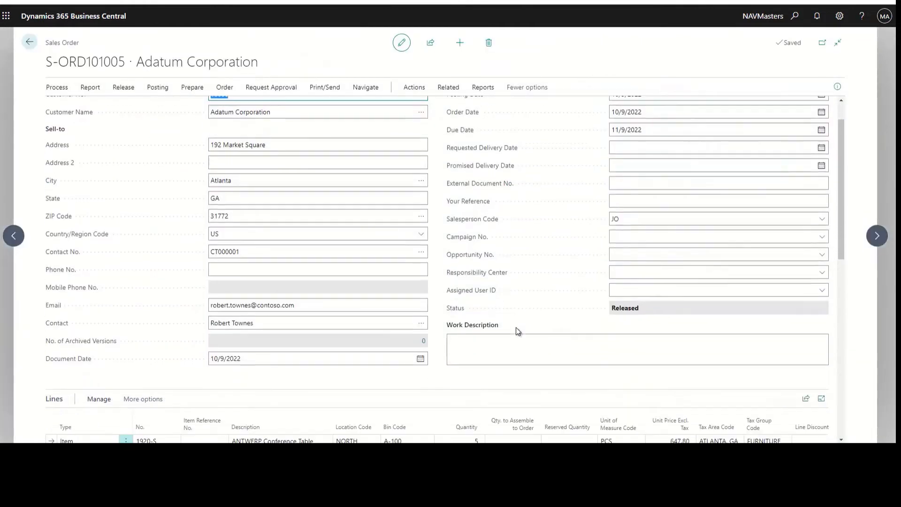
click(360, 294)
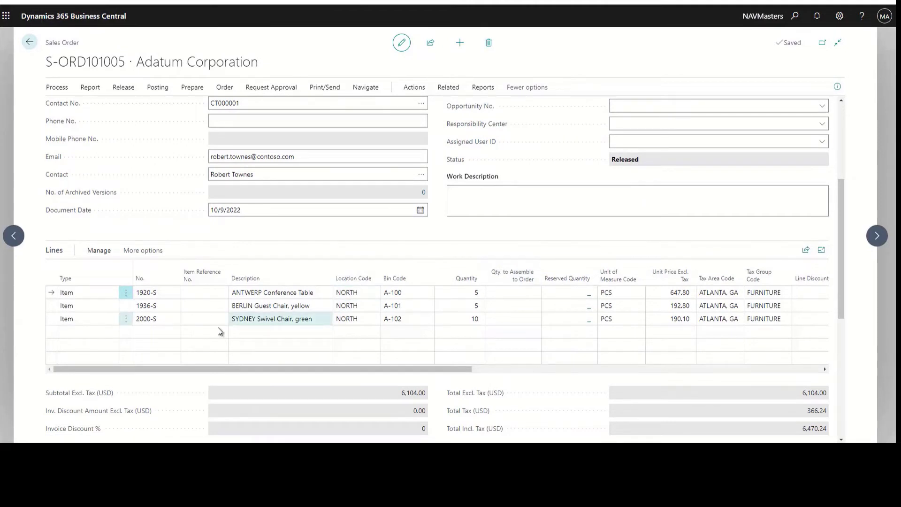
click(373, 330)
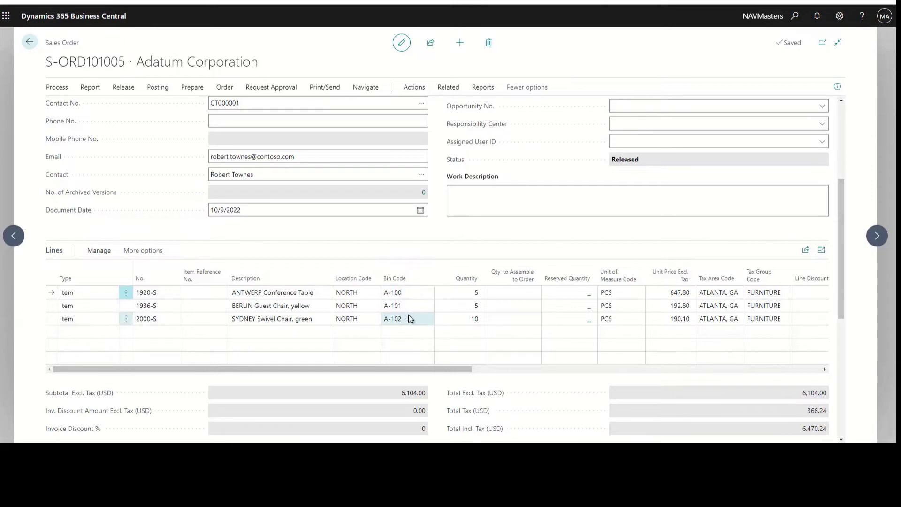
click(126, 319)
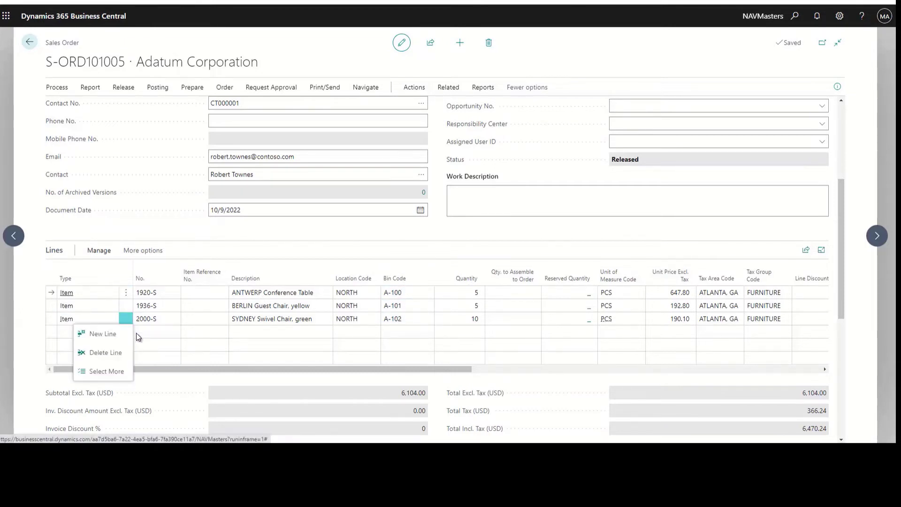
click(100, 353)
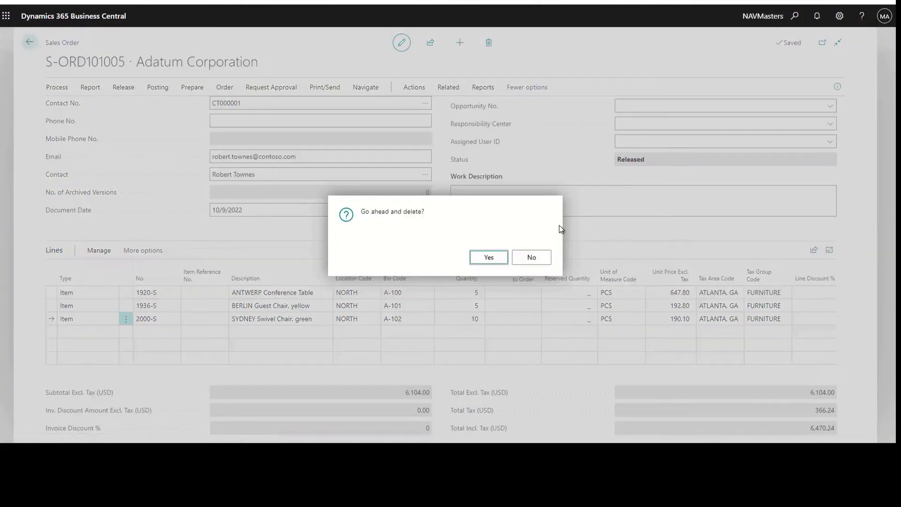
click(538, 257)
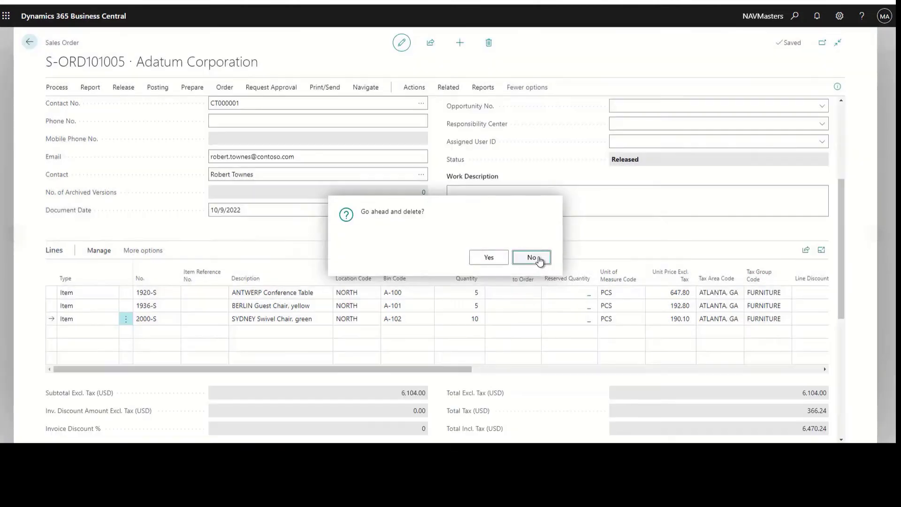
Reopen the Adatum Corporation sales order and delete its line for item 2000-S
click(123, 89)
click(115, 109)
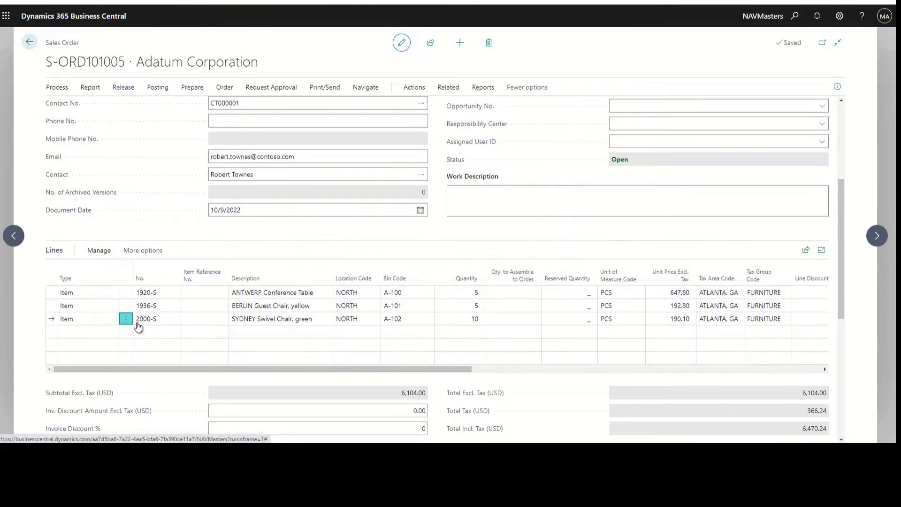
click(125, 319)
click(115, 352)
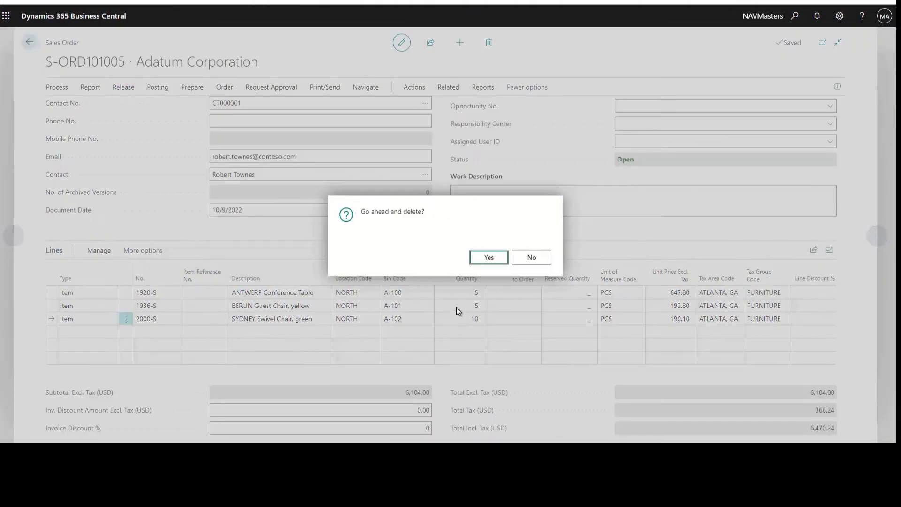
click(488, 259)
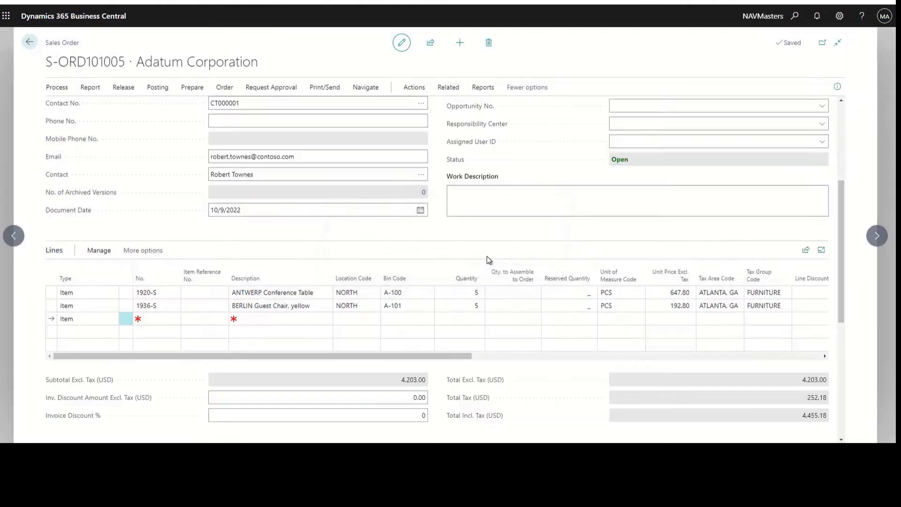
Add an item line for 2000-S at location NORTH, keeping default bin A-102, with quantity 5
click(150, 320)
text(200)
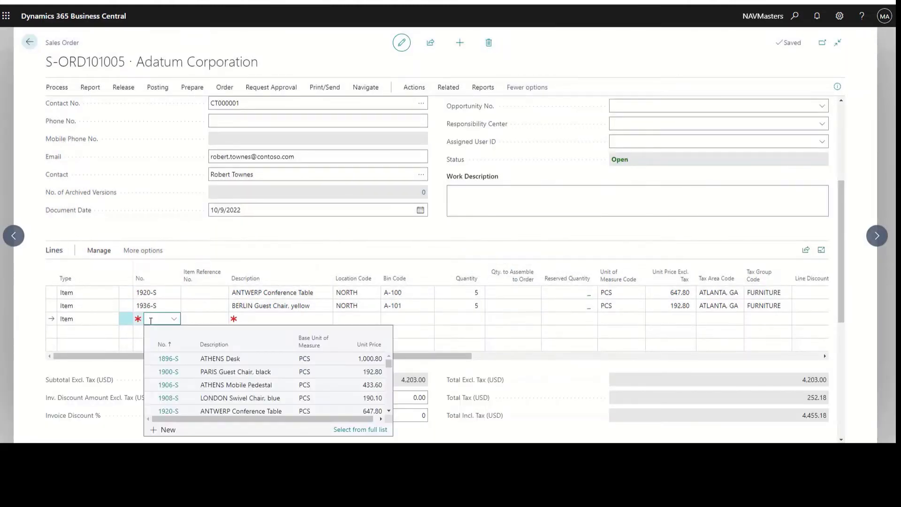
text(0)
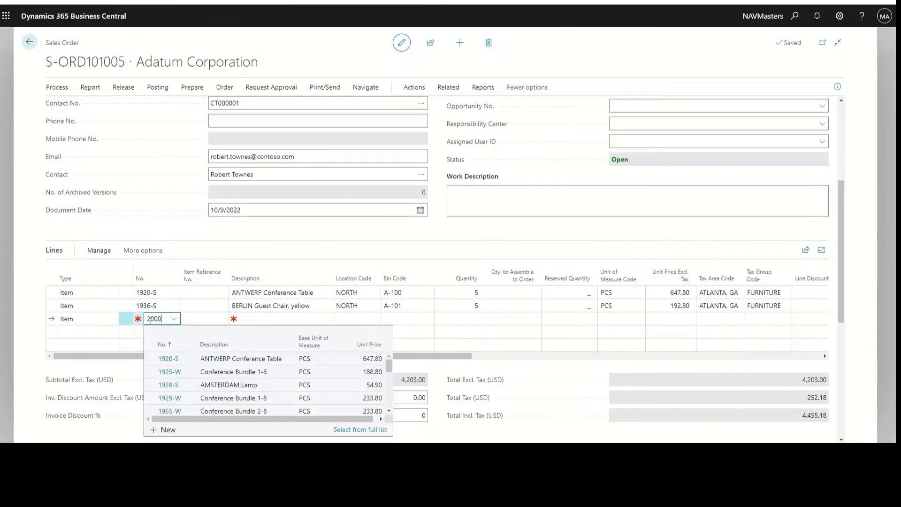
key(Tab)
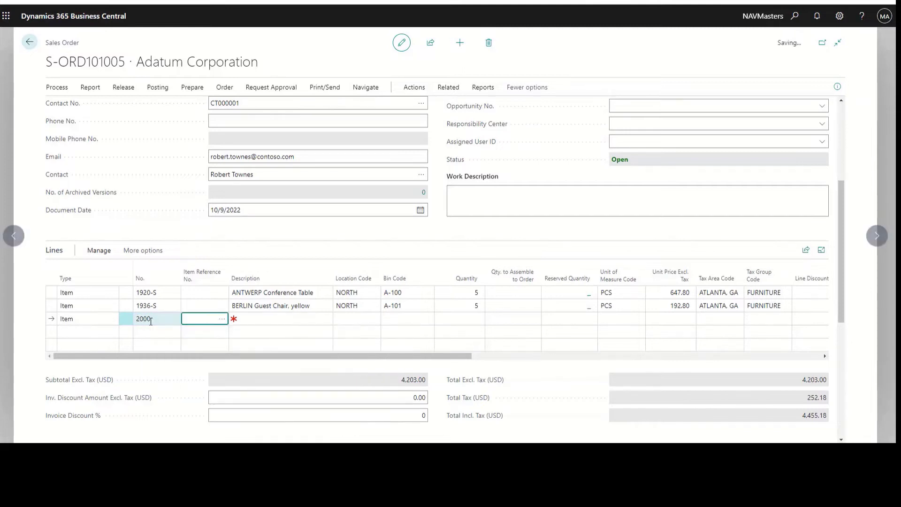
key(Tab)
key(Tab)
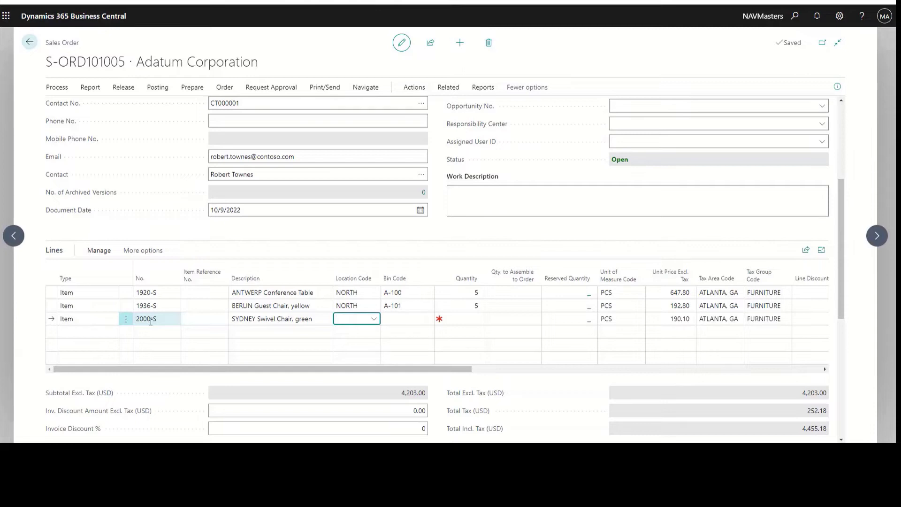
text(NORTH)
key(Tab)
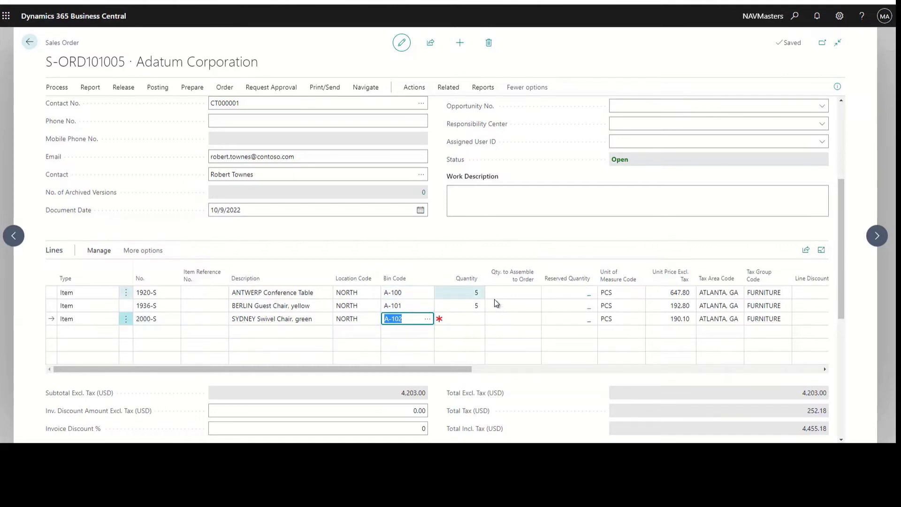
key(Tab)
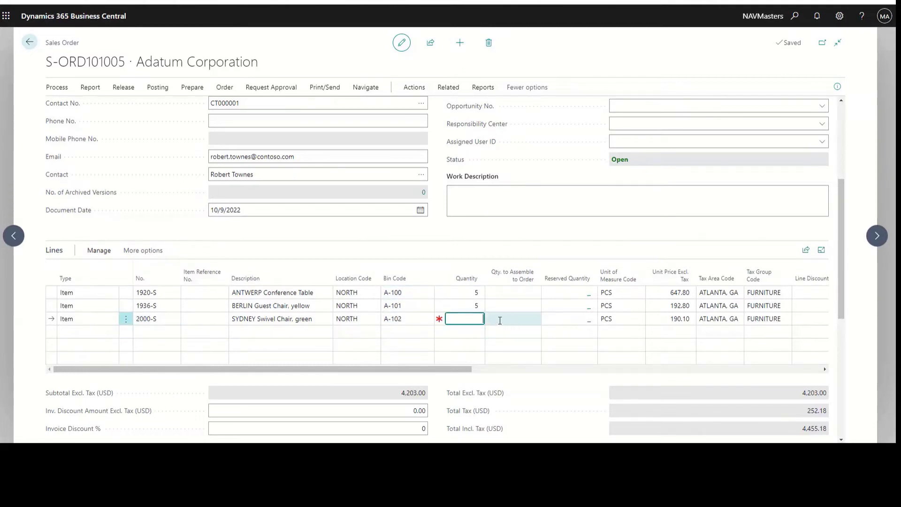
click(746, 317)
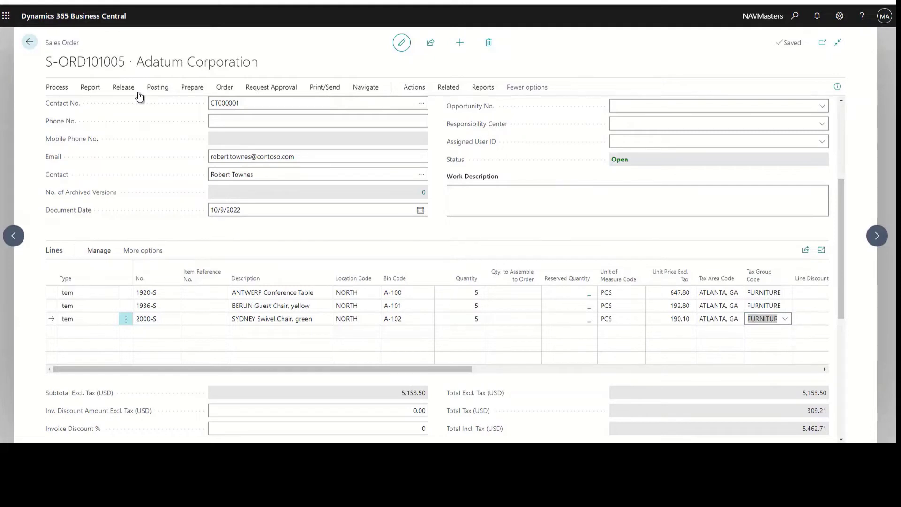
Release the Adatum Corporation sales order and return to the sales orders list
click(123, 88)
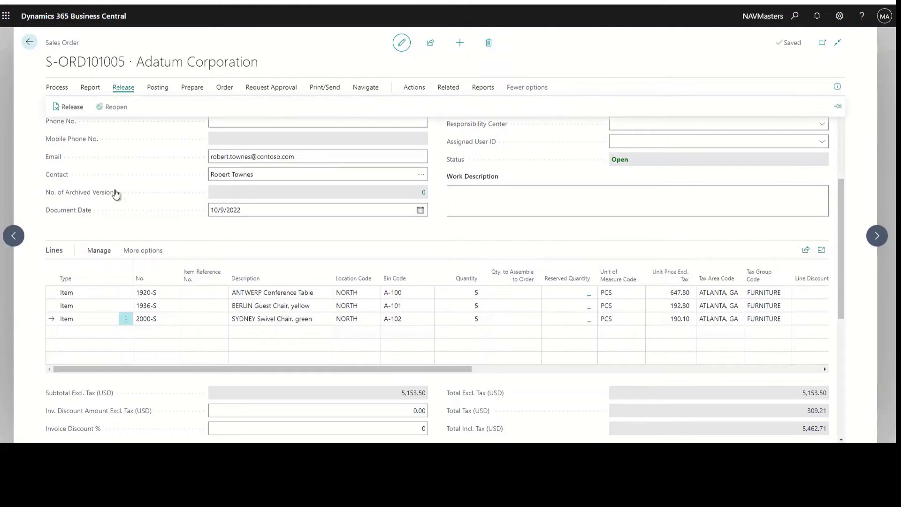
click(66, 106)
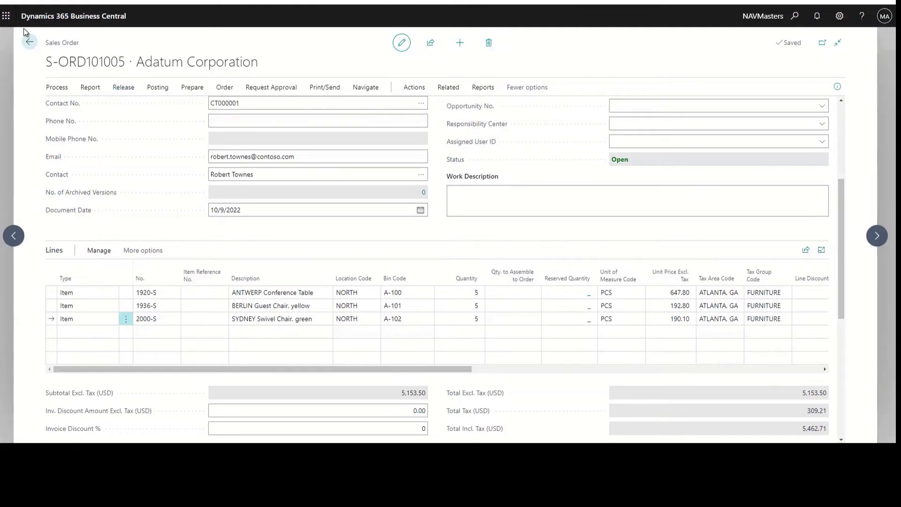
click(29, 45)
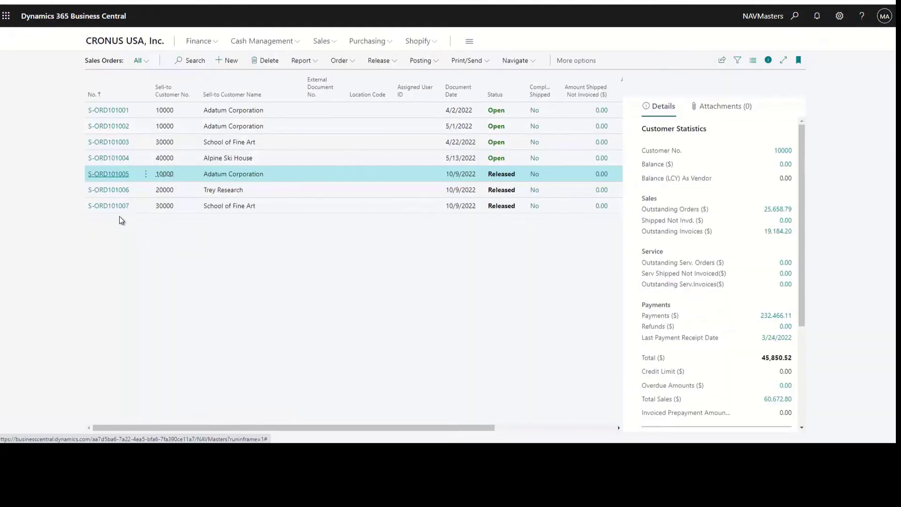
Open the Trey Research sales order and reopen it for editing
click(106, 194)
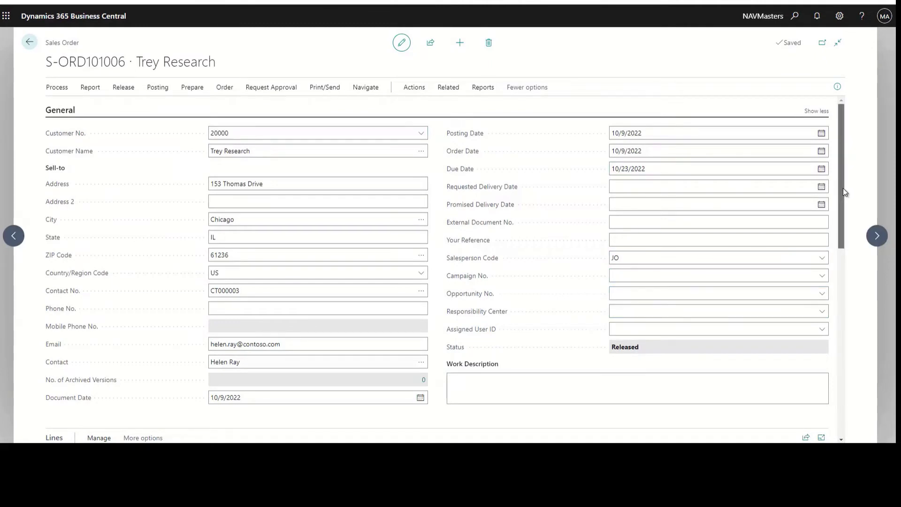
mouse_move(844, 188)
mouse_down()
mouse_move(839, 209)
mouse_move(840, 184)
mouse_up()
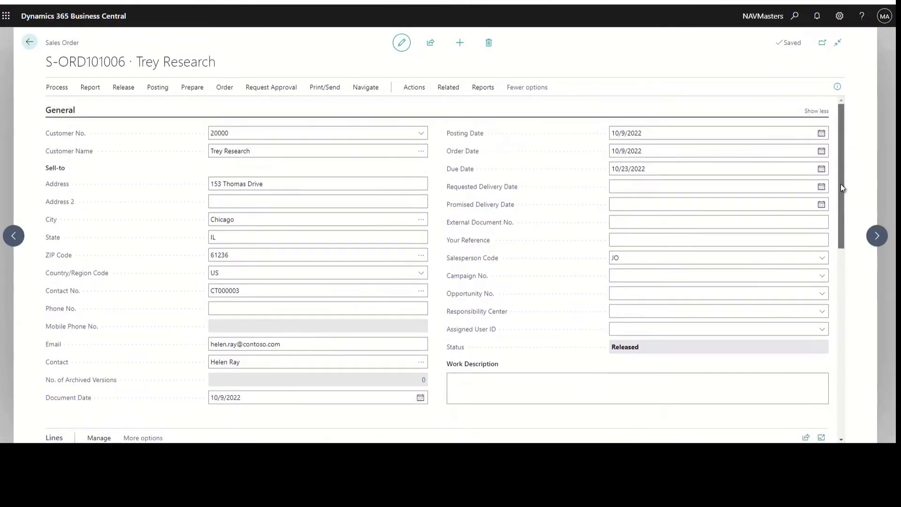
click(123, 87)
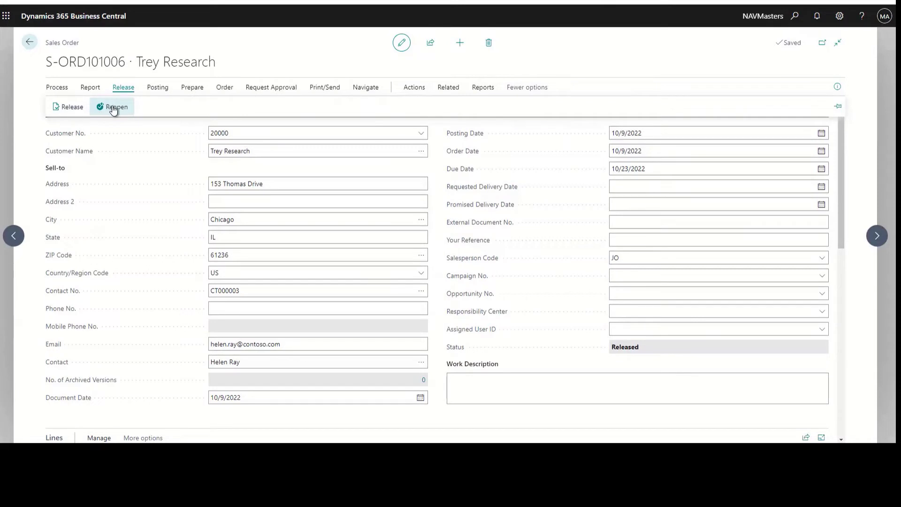
click(113, 109)
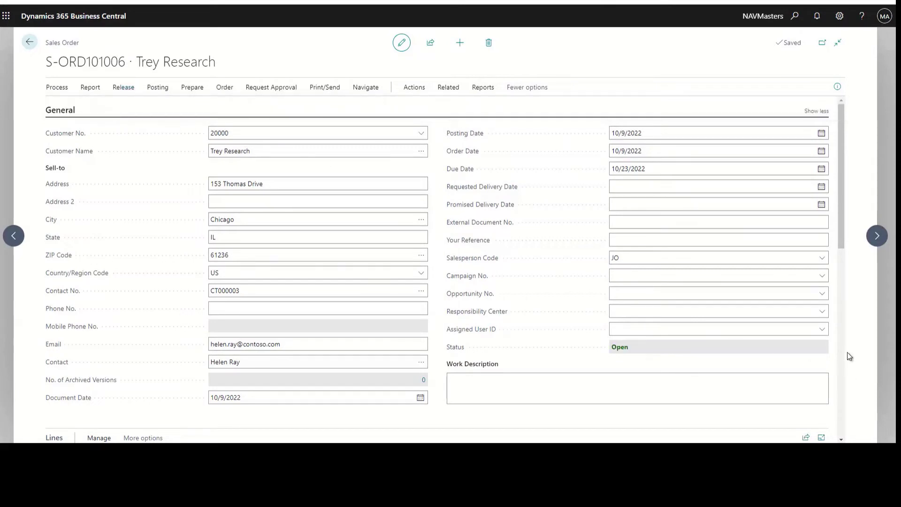
Add item 2000-S as a new line on the Trey Research sales order
drag(841, 212, 843, 287)
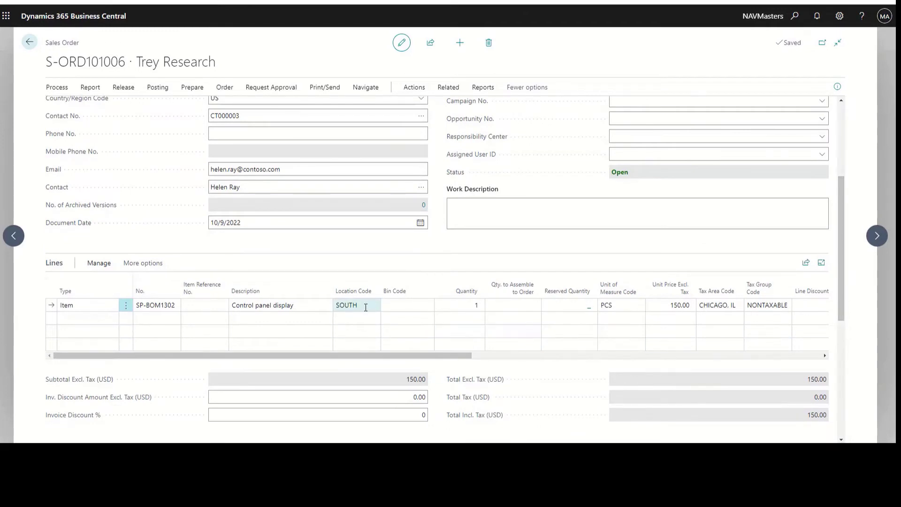
click(150, 320)
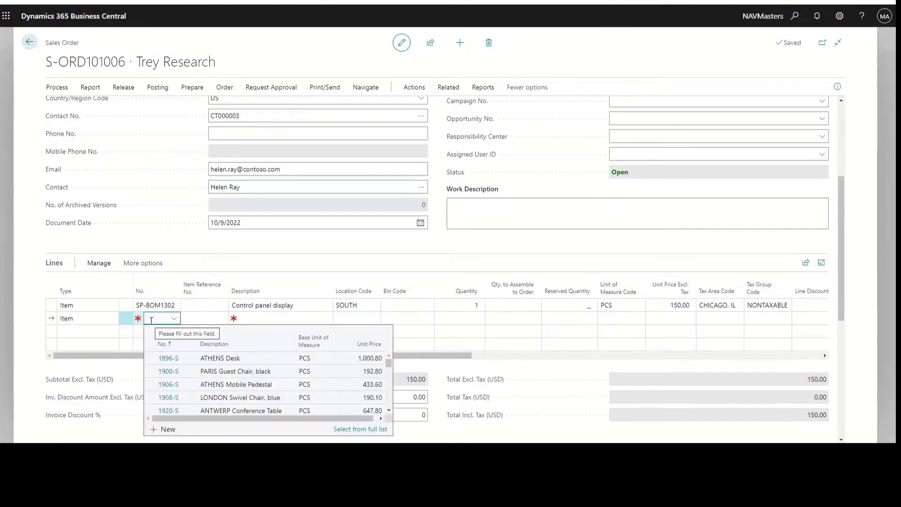
text(19)
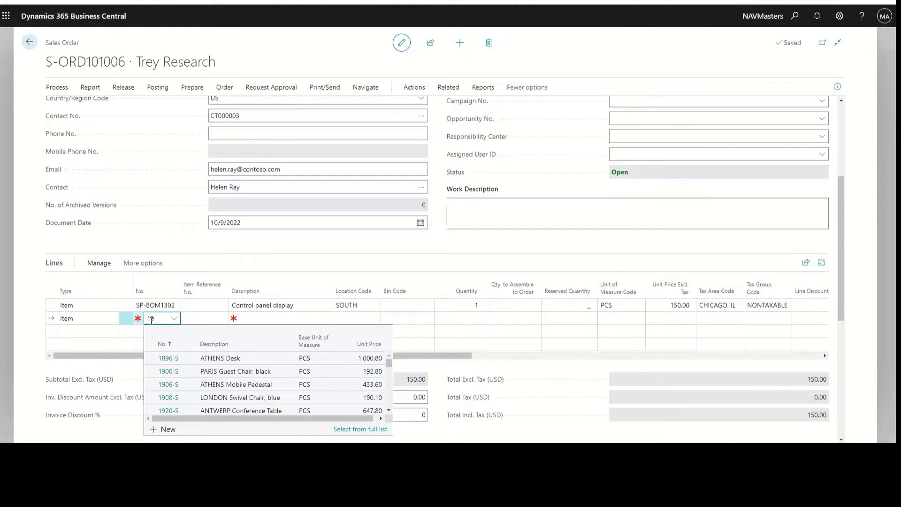
key(BackSpace)
key(BackSpace)
text(2)
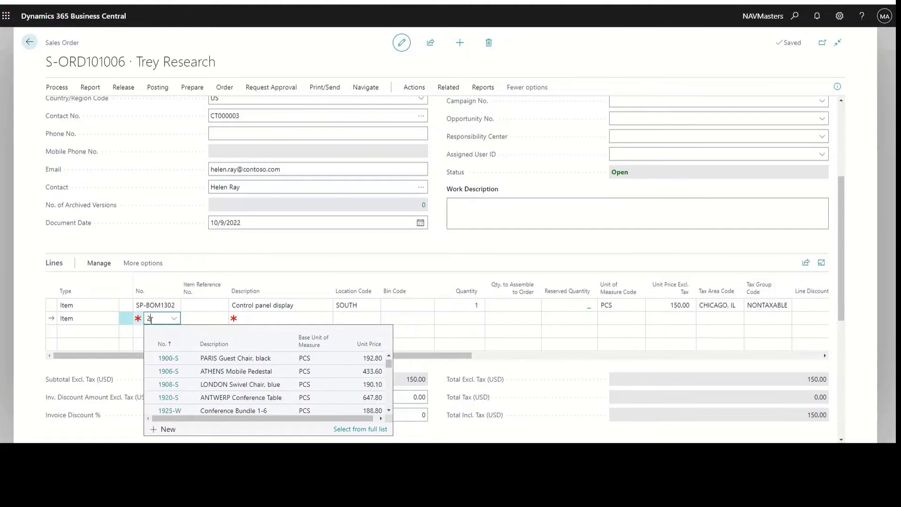
text(000)
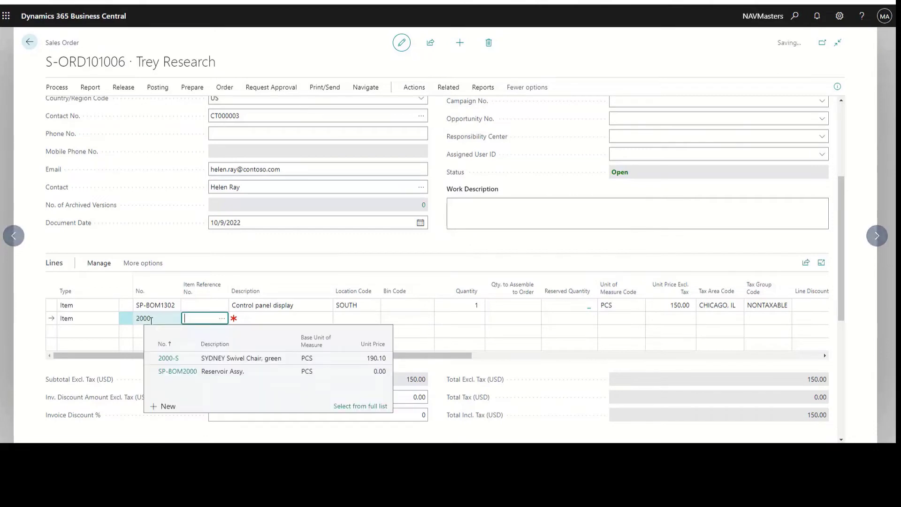
key(Tab)
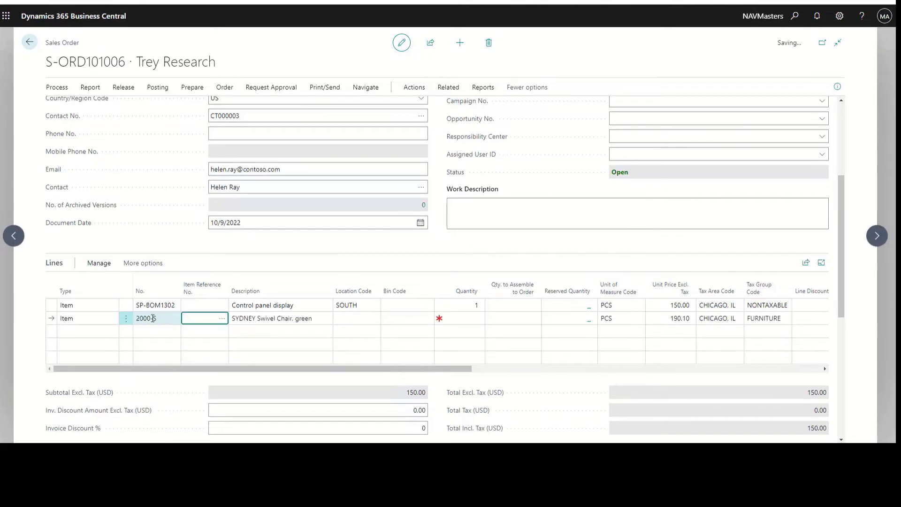
key(Tab)
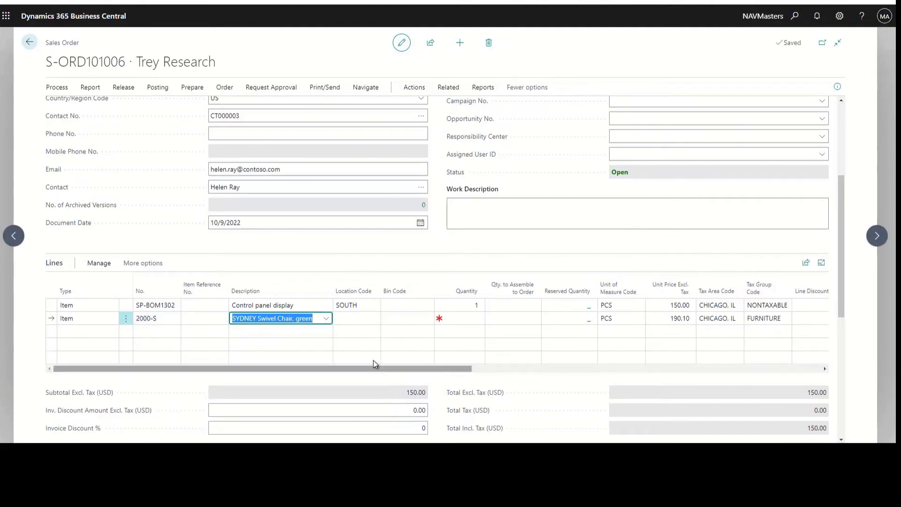
Set the 2000-S line's location to SOUTH and its quantity to 5, leaving the bin code blank
click(349, 323)
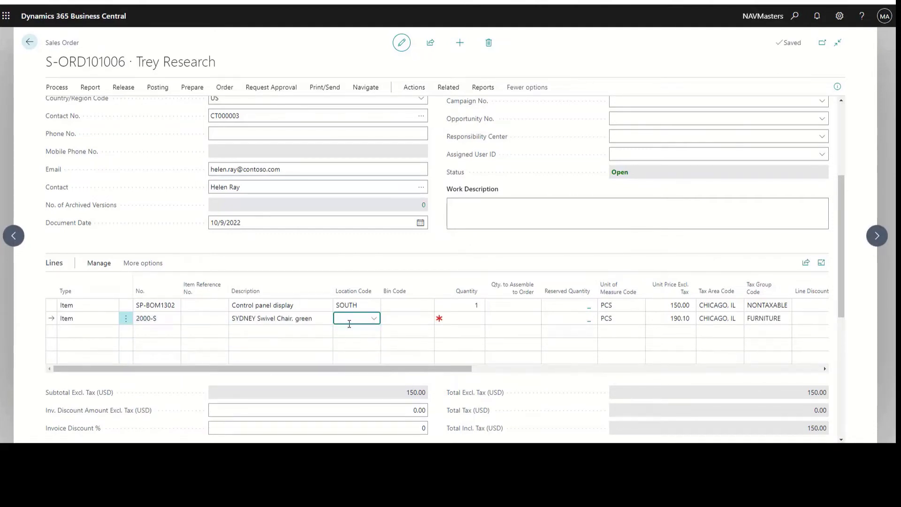
text(SOUTH)
key(Tab)
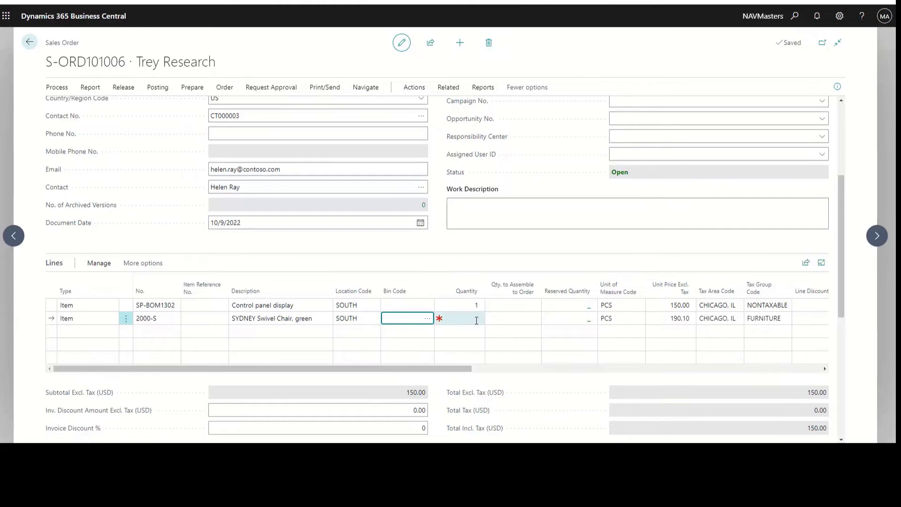
click(475, 320)
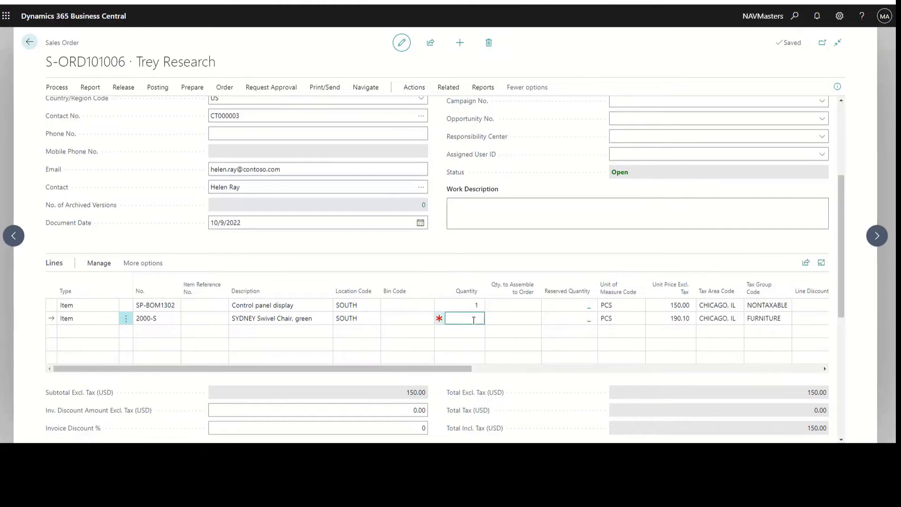
text(5)
key(Tab)
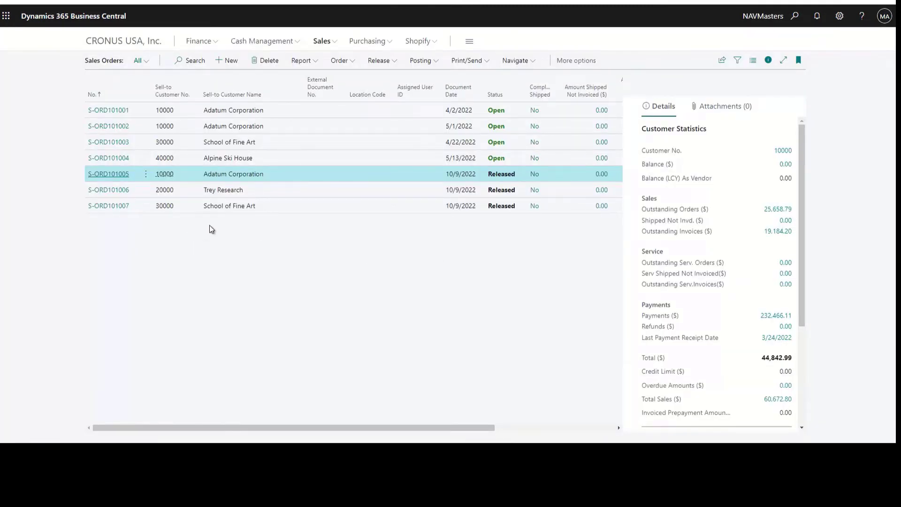
Open the released Adatum Corporation sales order from the list and create an inventory pick for it
click(108, 173)
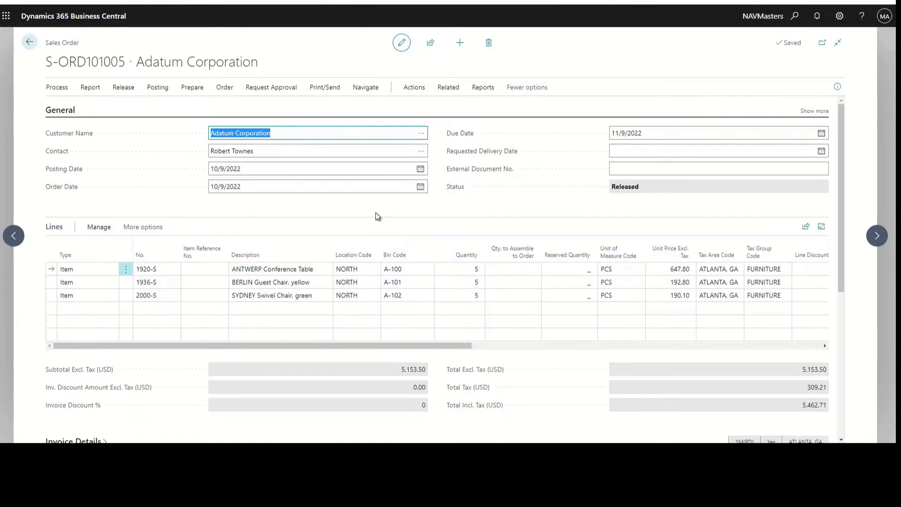
click(58, 89)
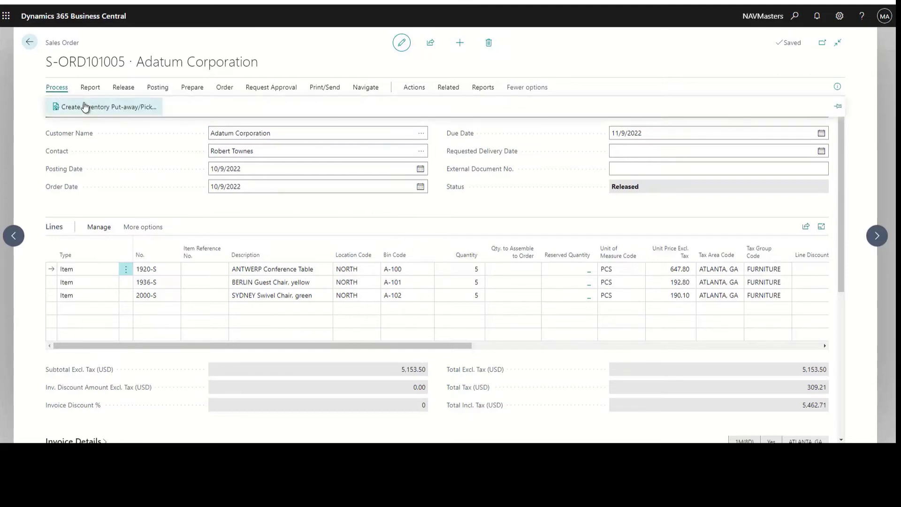
click(110, 107)
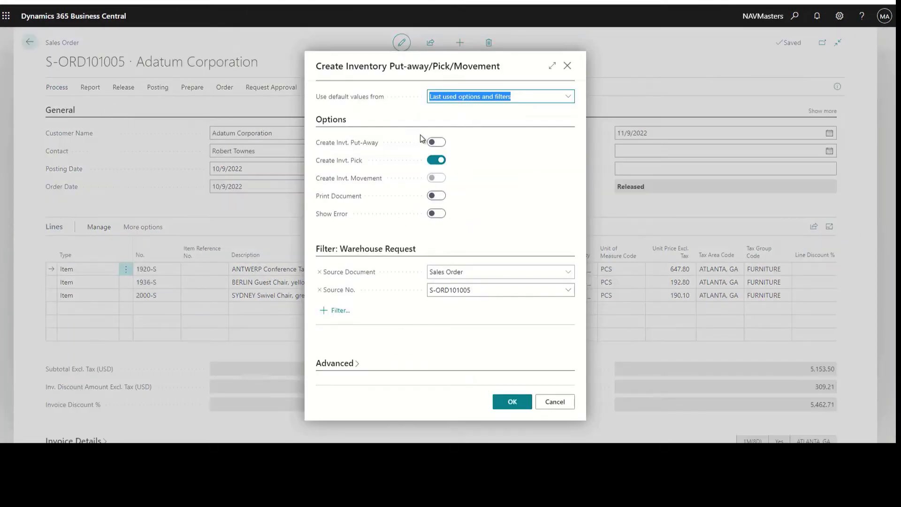
click(514, 410)
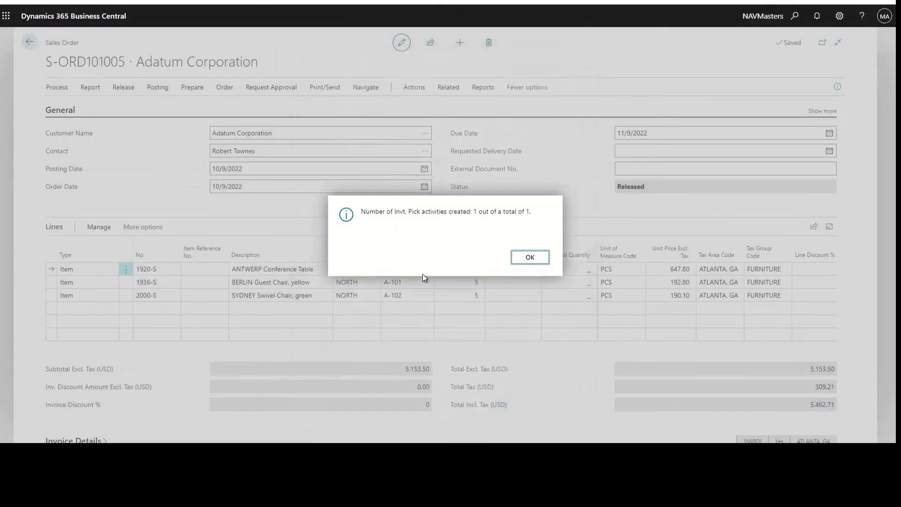
click(531, 261)
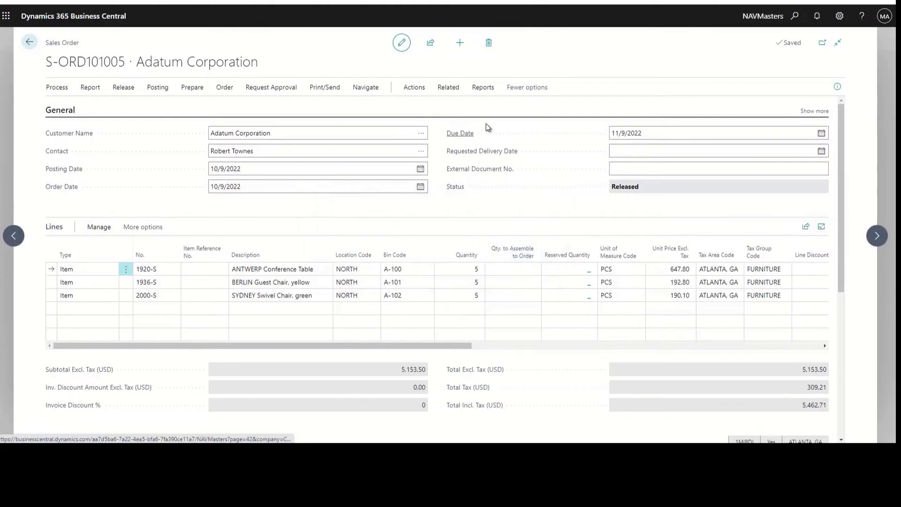
Open the inventory pick linked to the Adatum Corporation sales order through its related put-away/pick lines
click(449, 89)
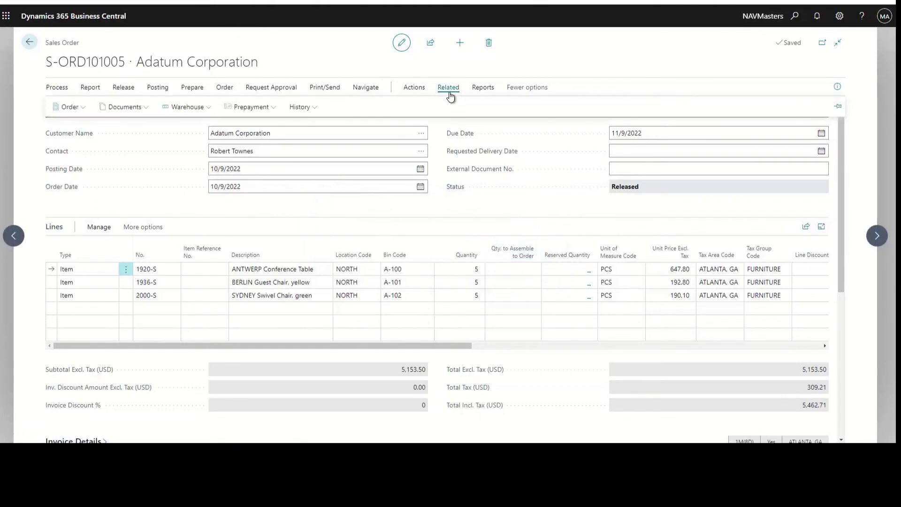
click(206, 108)
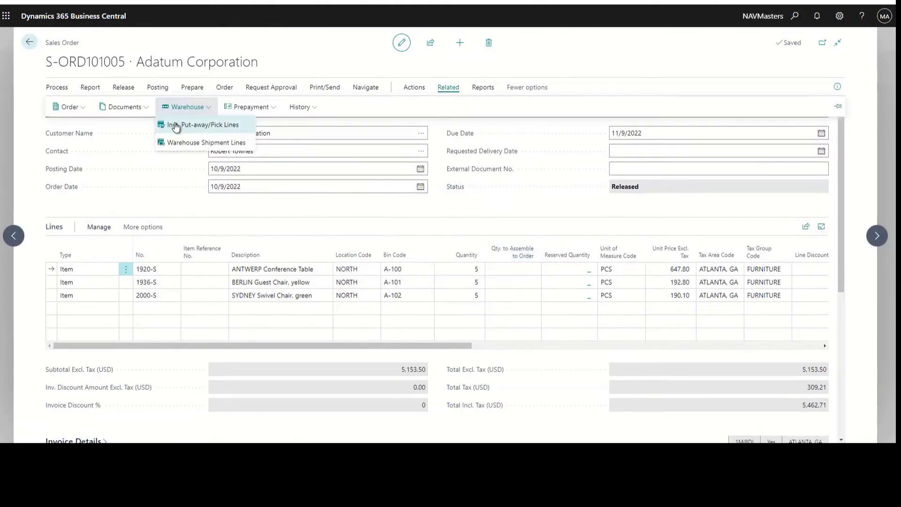
click(224, 126)
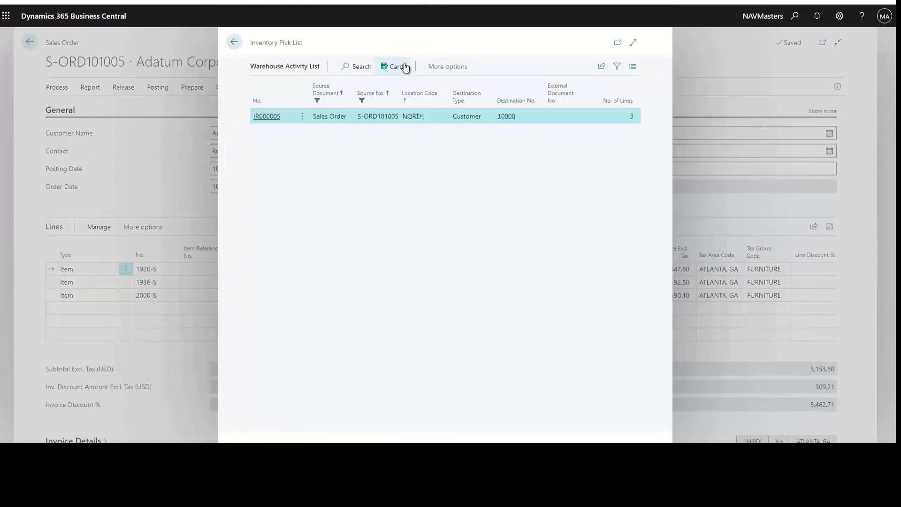
click(399, 72)
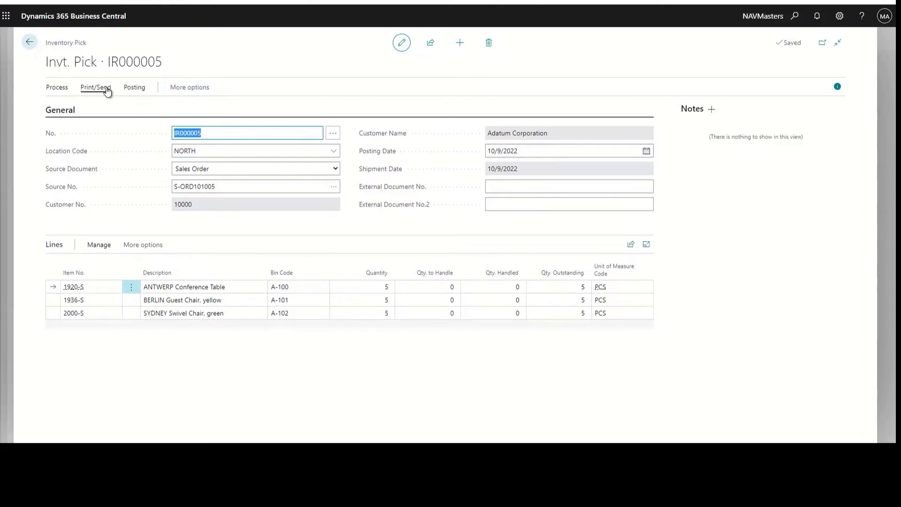
Preview the picking list report for the inventory pick, then close the preview and the report request
click(86, 93)
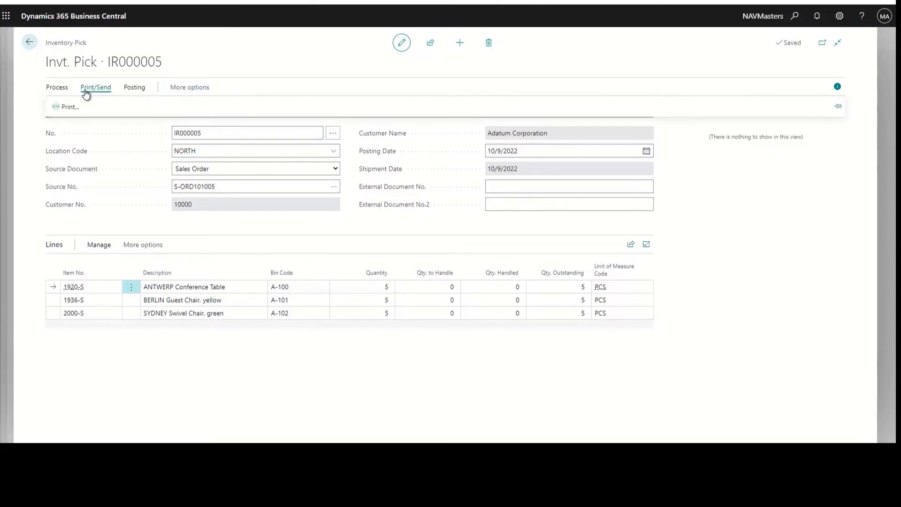
click(73, 107)
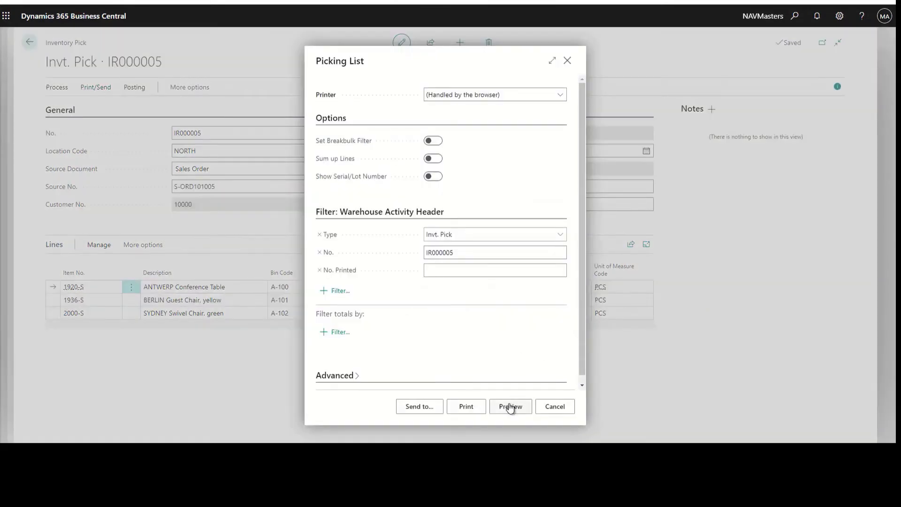
click(510, 406)
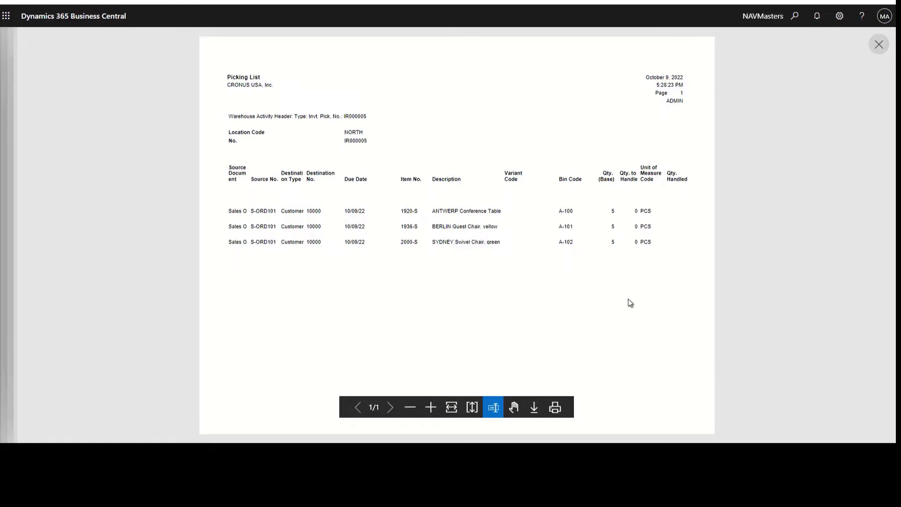
click(878, 45)
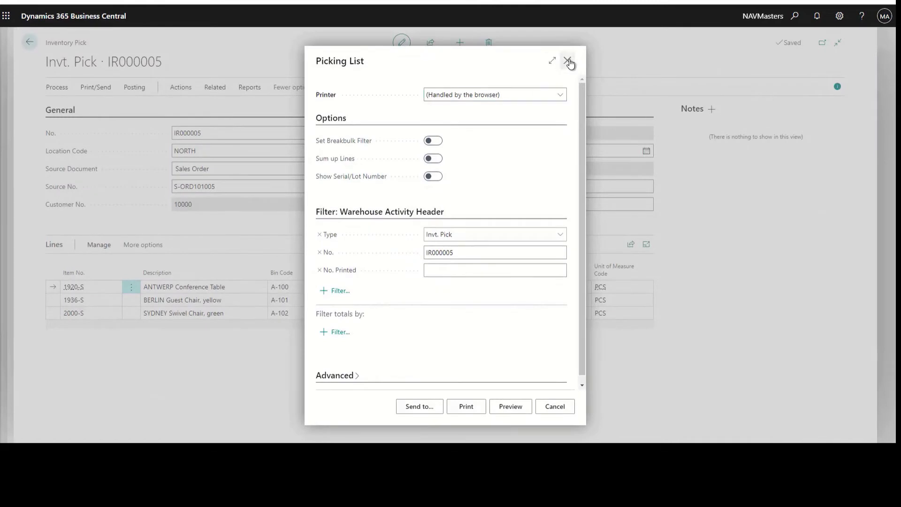
click(569, 61)
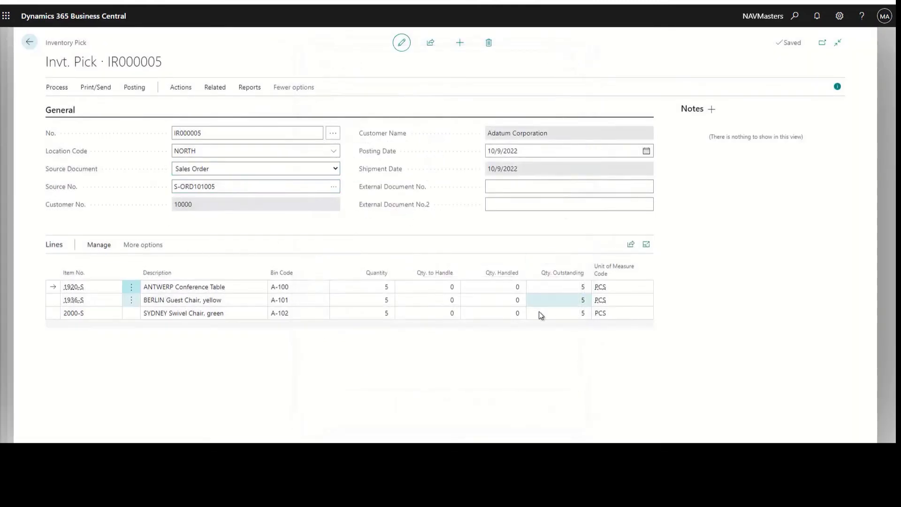
Set the quantity to handle to 5 on pick lines 1920-S, 1936-S and 2000-S individually
click(452, 288)
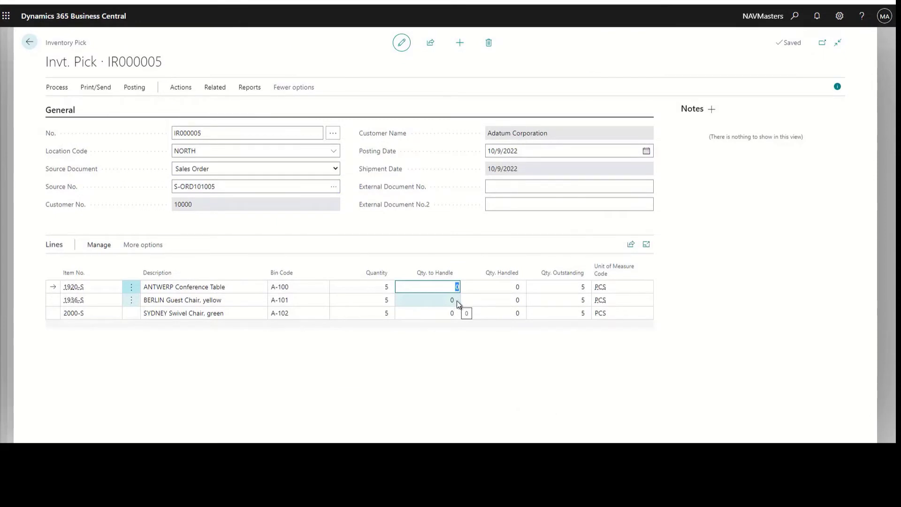
key(Down)
text(5)
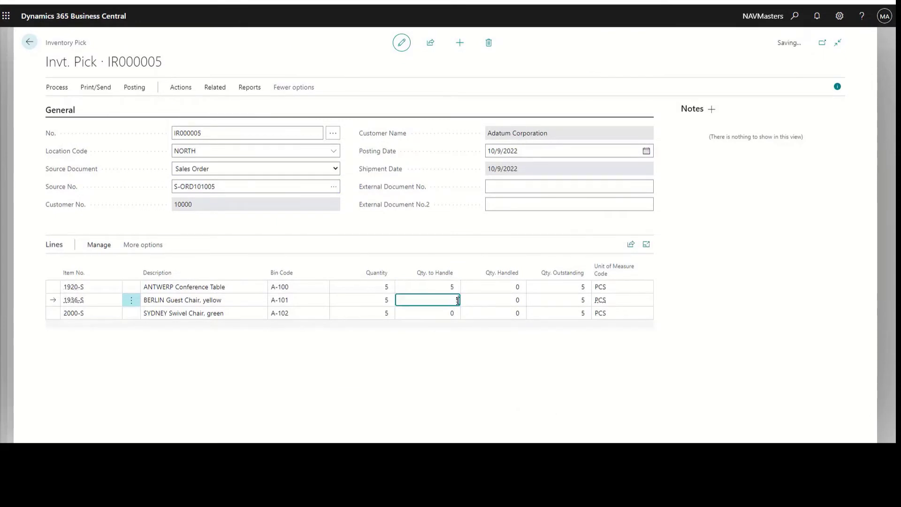
key(Down)
text(5)
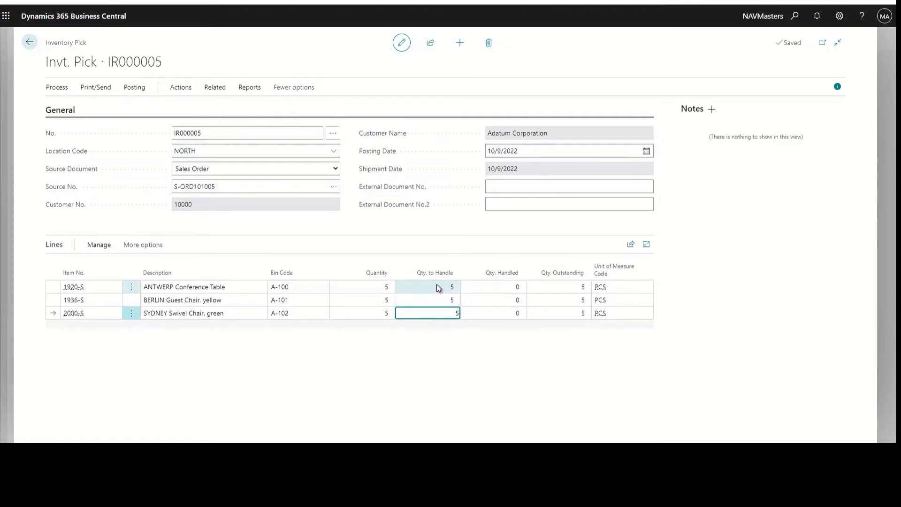
Reset the quantity to handle to 0 on all three inventory pick lines
click(437, 287)
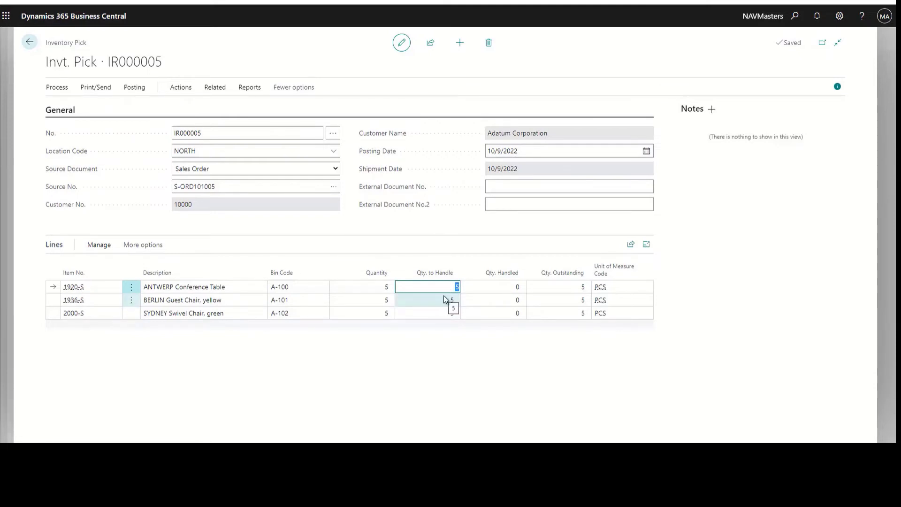
text(0)
key(Down)
text(0)
key(Down)
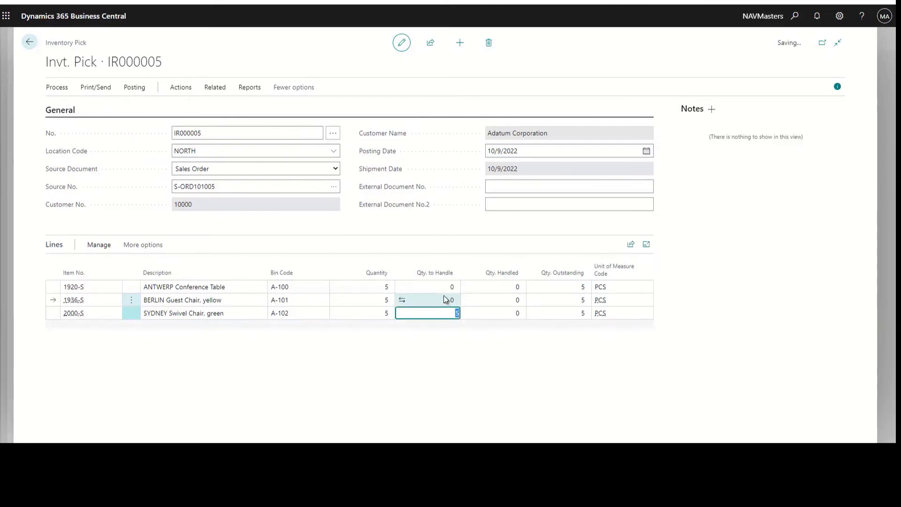
text(0)
click(414, 221)
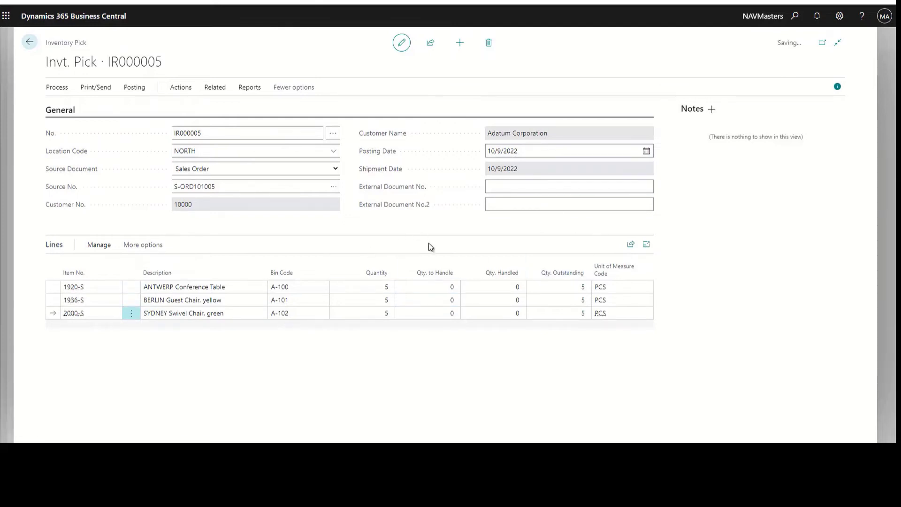
Autofill the quantity to handle on all lines of the inventory pick
click(183, 94)
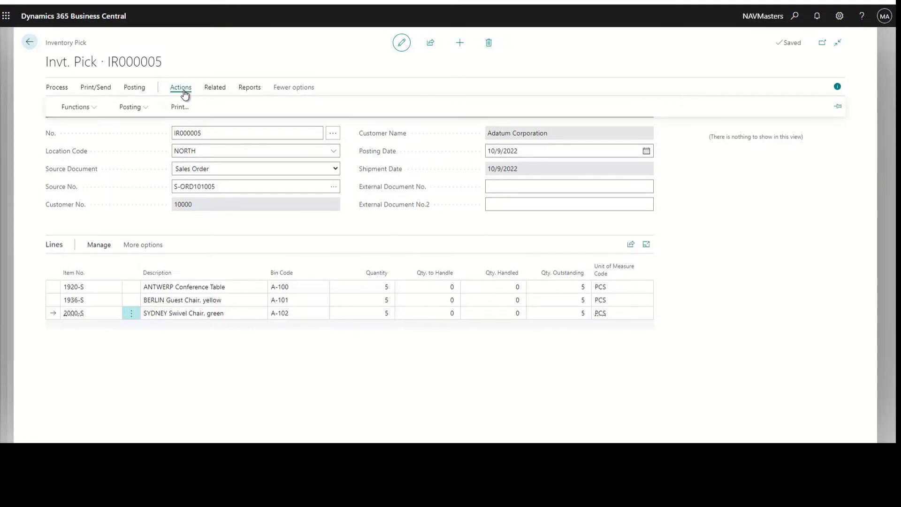
click(98, 111)
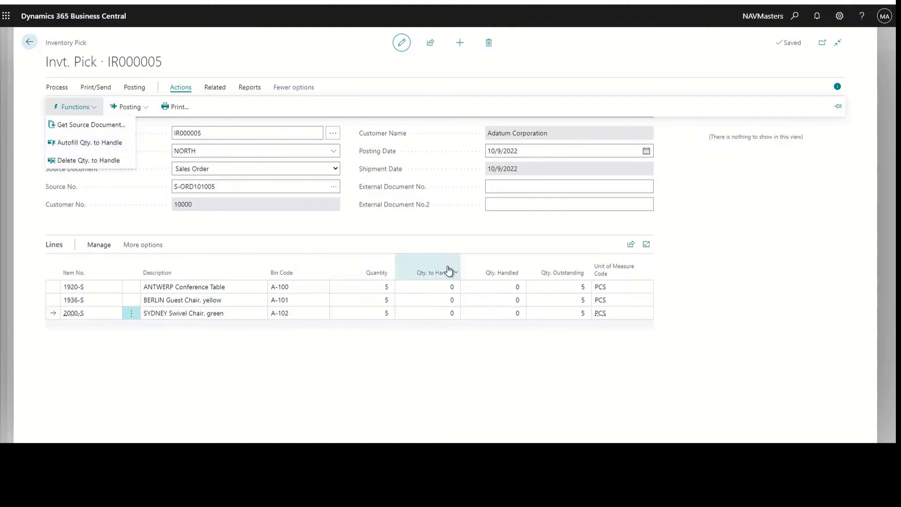
click(87, 146)
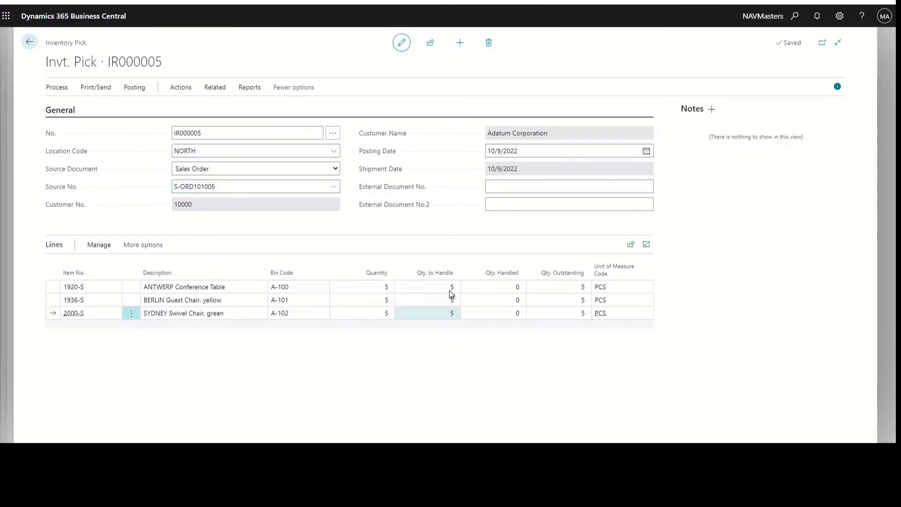
click(376, 309)
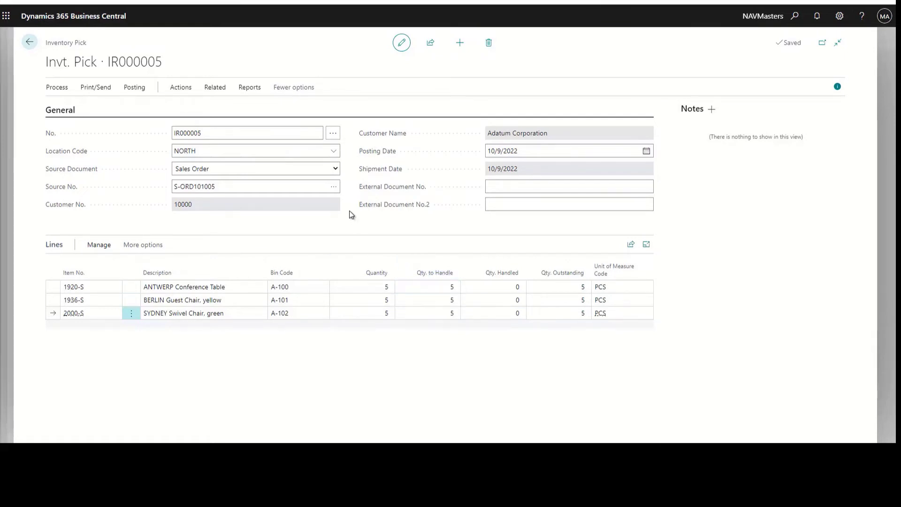
Post the inventory pick with the Ship option, then return to the sales order and check the shipped quantities on its lines
click(139, 88)
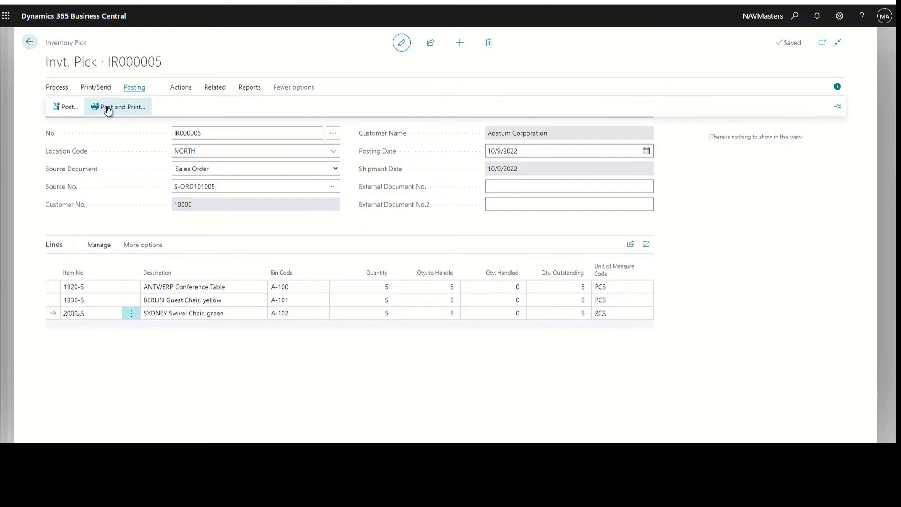
click(67, 108)
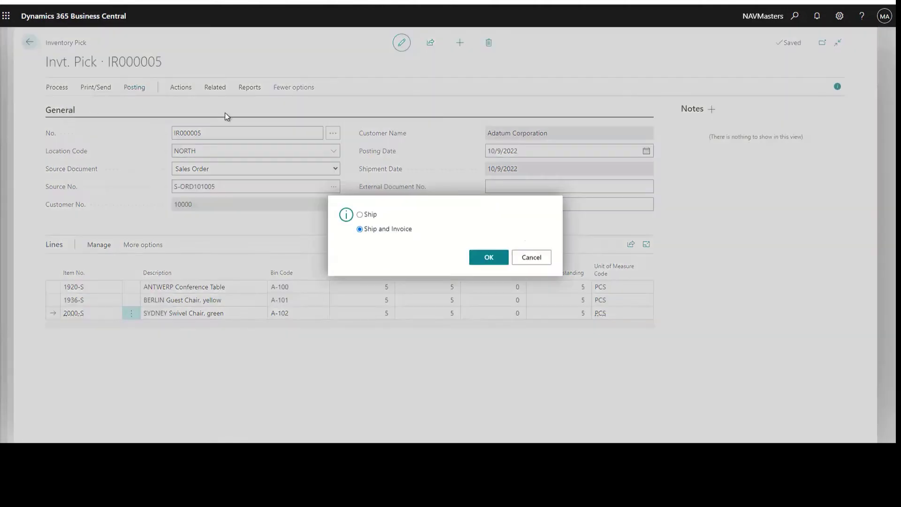
click(360, 215)
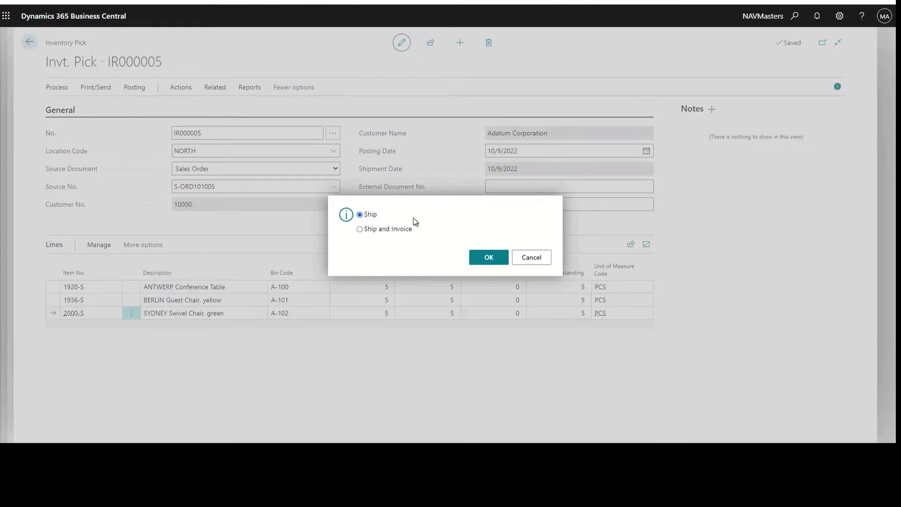
click(491, 261)
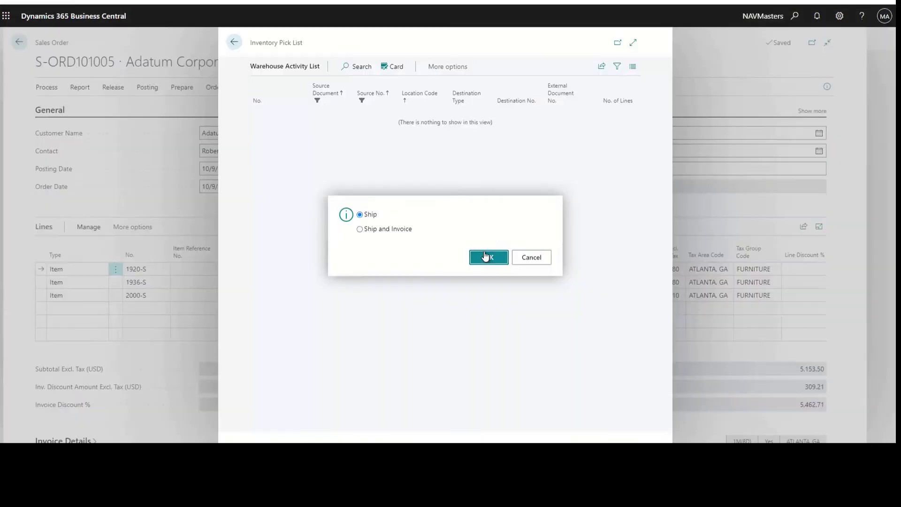
click(483, 253)
click(233, 44)
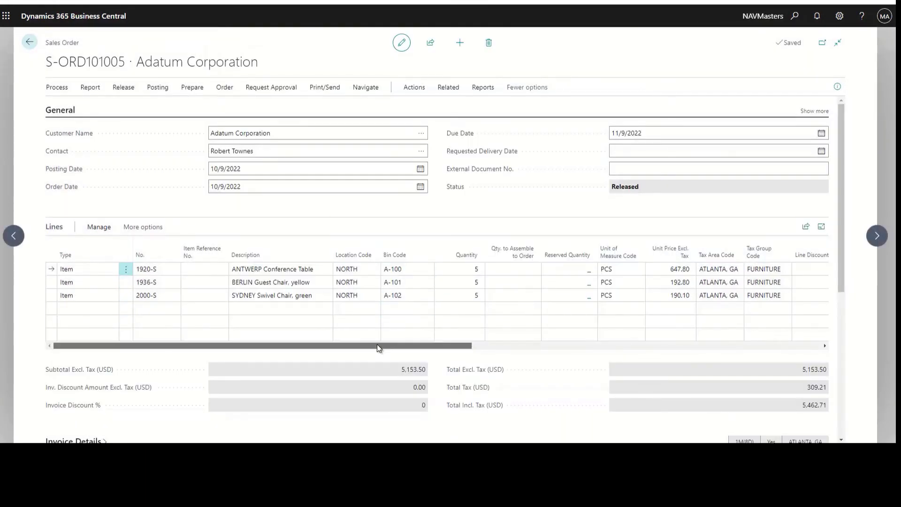
drag(377, 346, 567, 348)
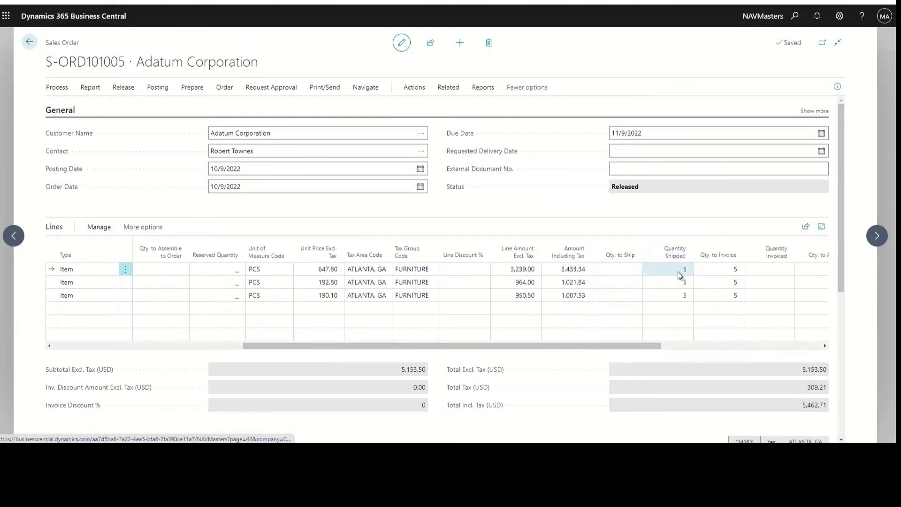
drag(625, 345, 402, 354)
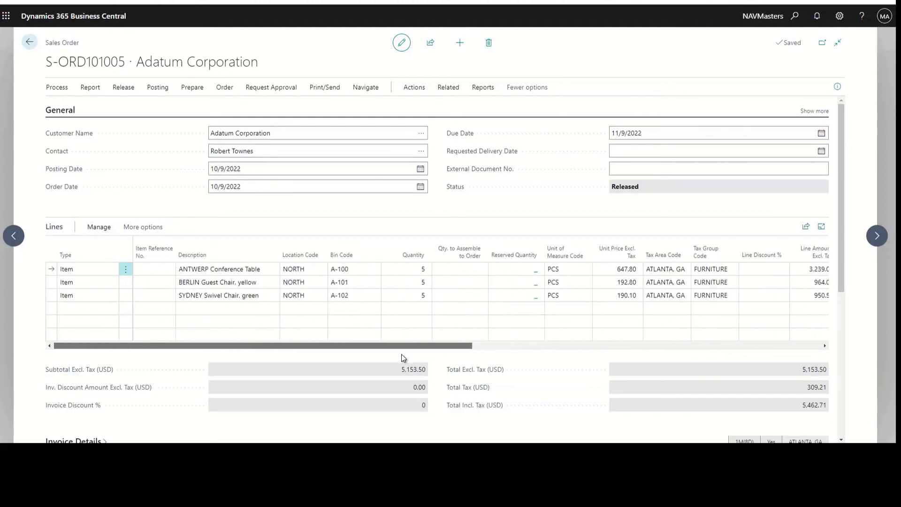
Post the Adatum Corporation sales order with the Invoice option, open the posted invoice and close it again
click(153, 90)
click(69, 107)
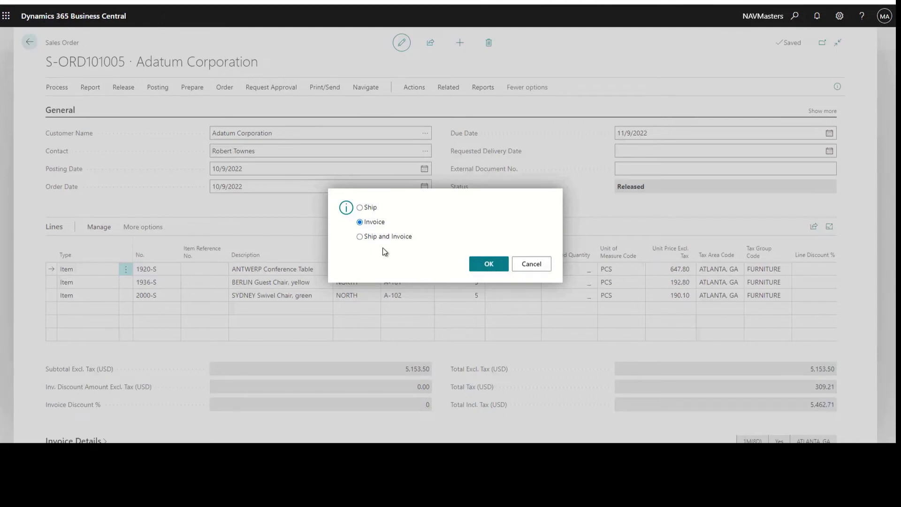
click(488, 264)
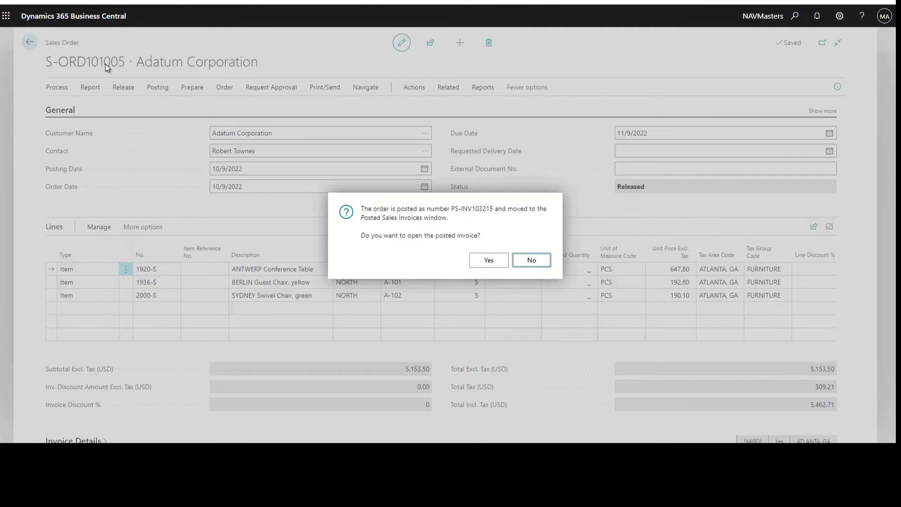
click(495, 265)
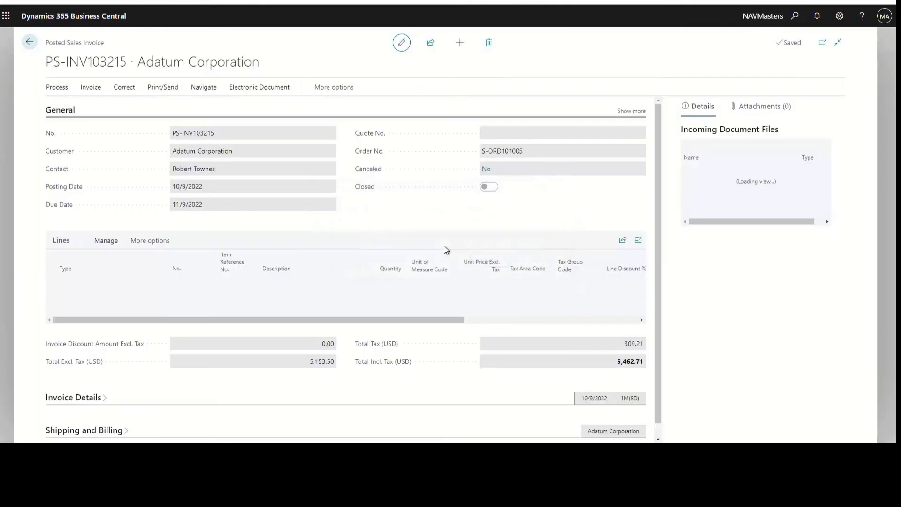
click(30, 44)
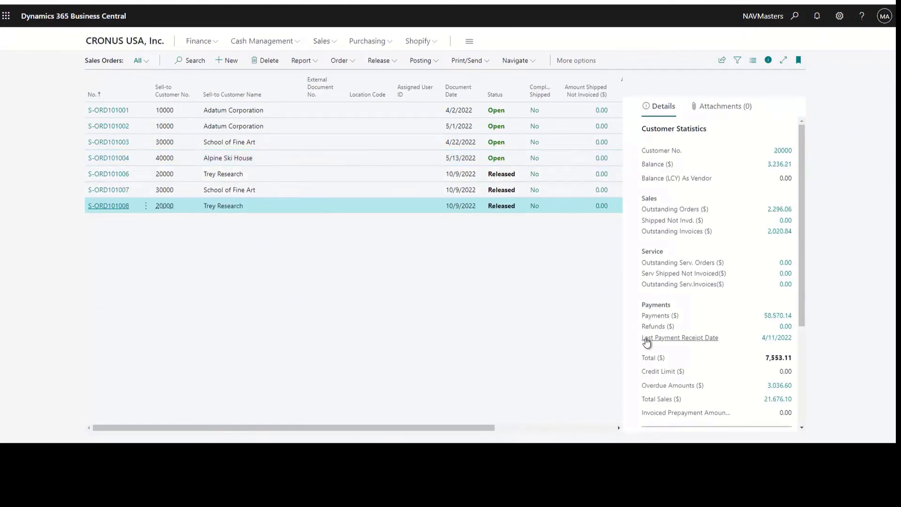
Open Adatum Corporation's new posted sales invoice from the posted sales invoices list and preview its Sales - Invoice report
mouse_move(647, 342)
click(554, 1)
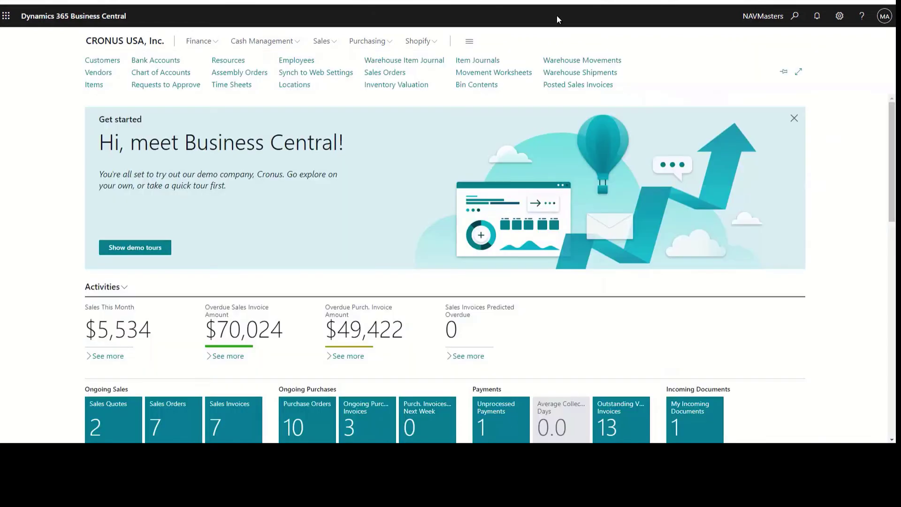
click(575, 86)
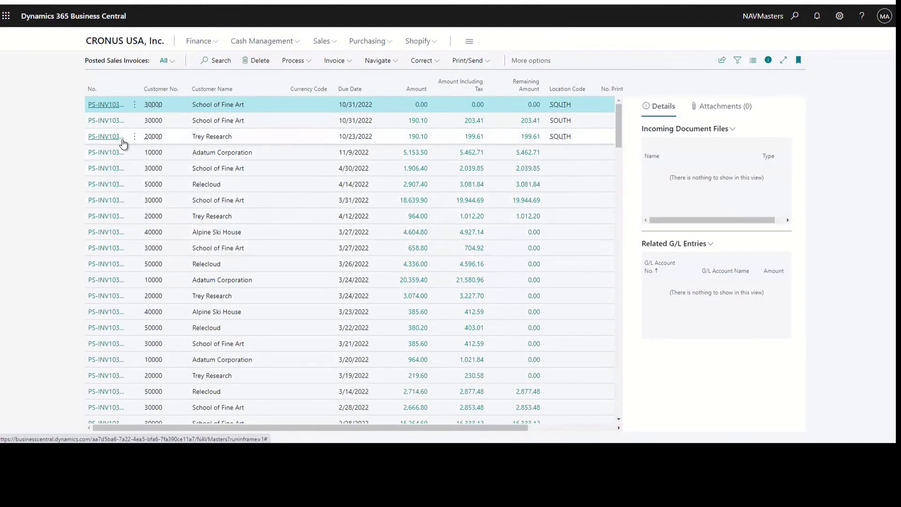
click(112, 147)
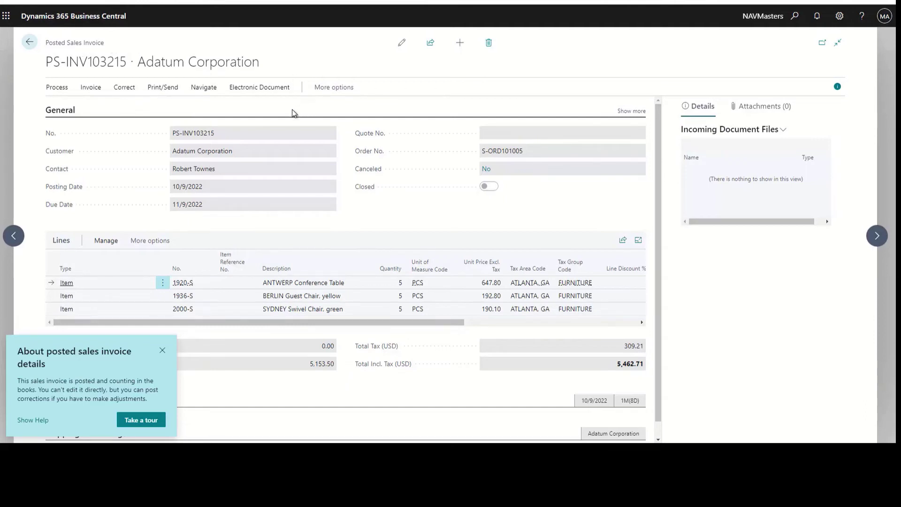
click(159, 88)
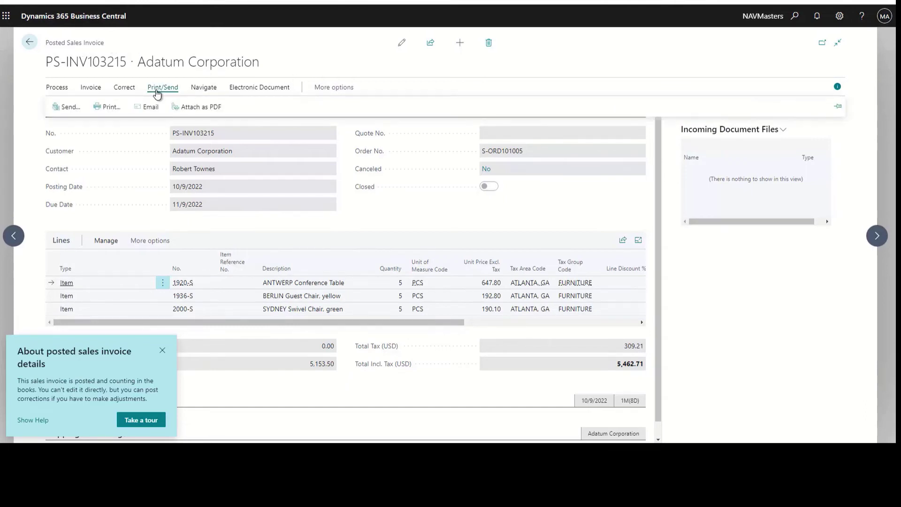
click(112, 113)
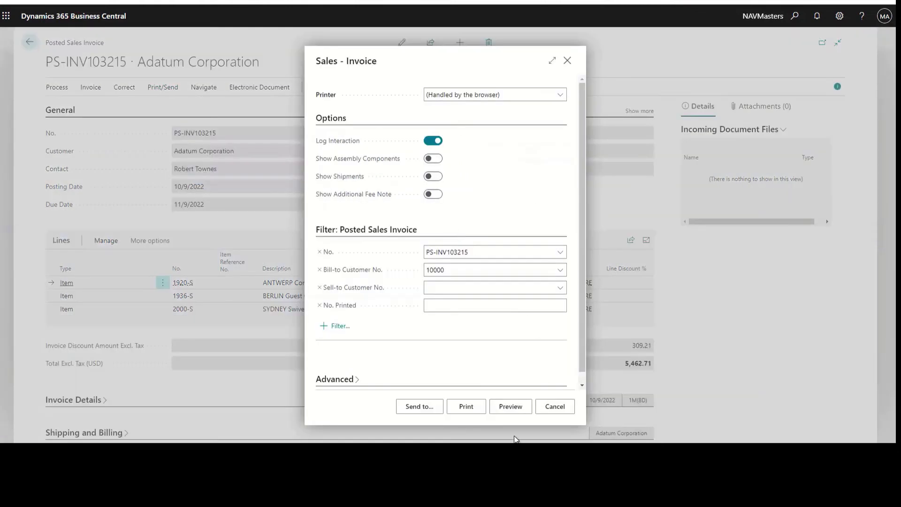
click(509, 407)
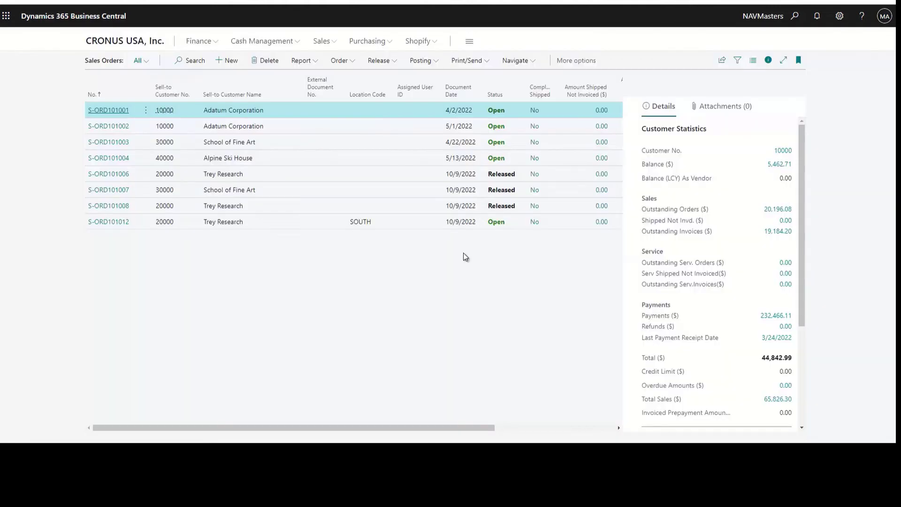
Open the Trey Research sales order for location SOUTH and add a line for item 2000-S with quantity 1
click(117, 226)
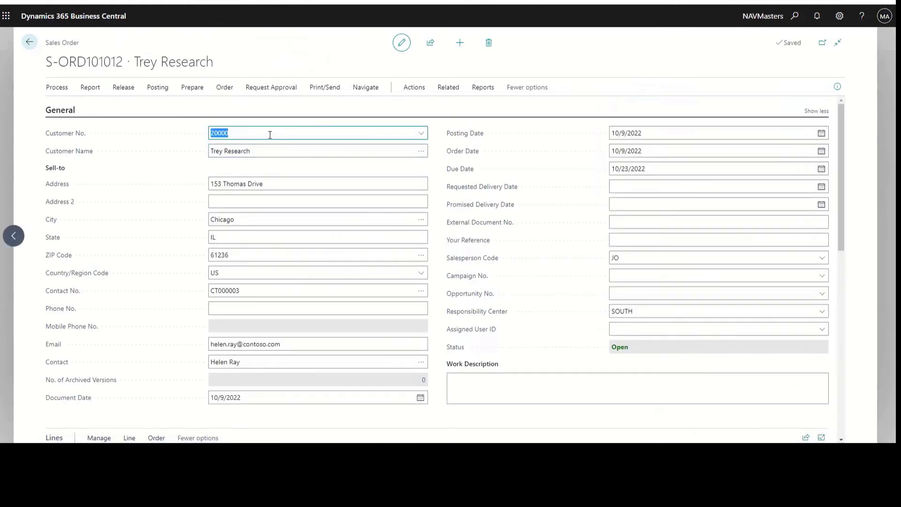
click(270, 135)
scroll(463, 301, down, 3)
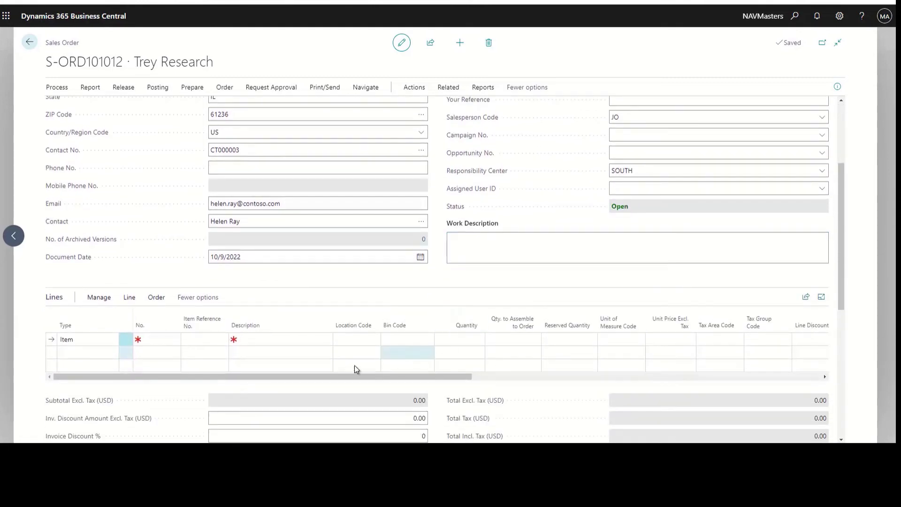
click(146, 339)
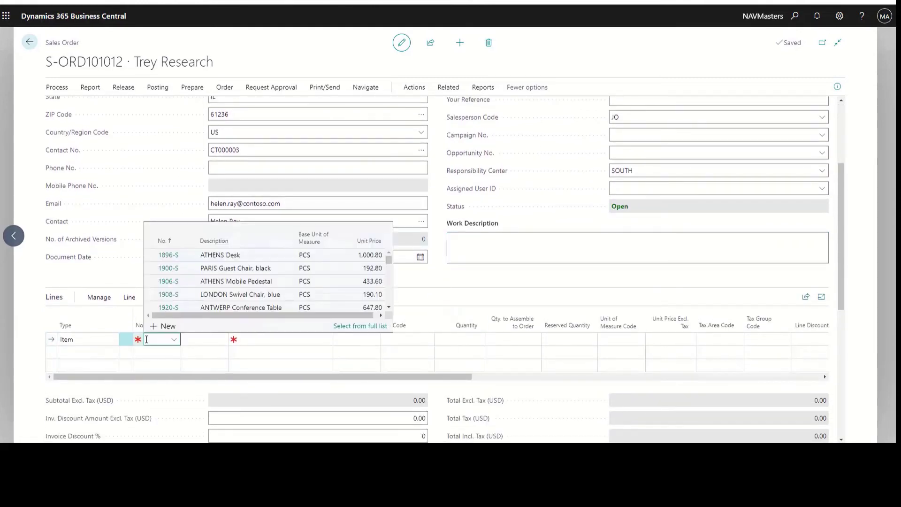
text(2000)
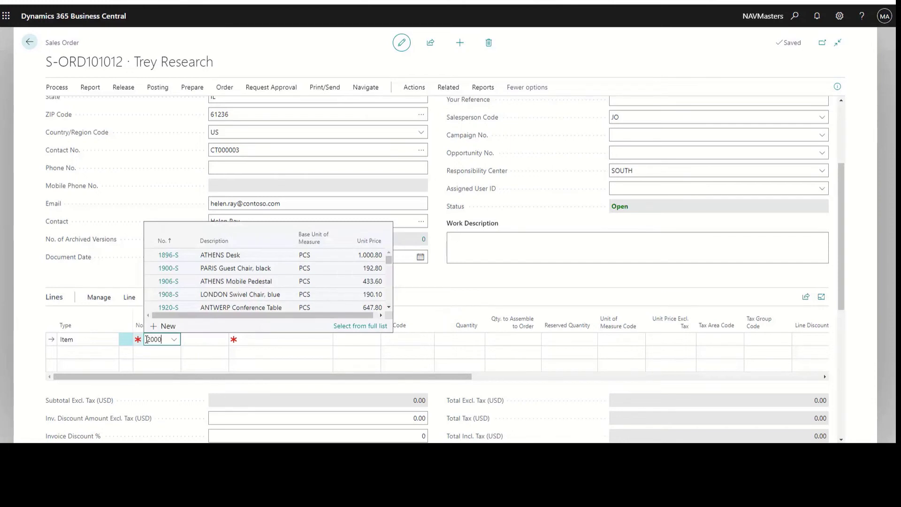
key(Tab)
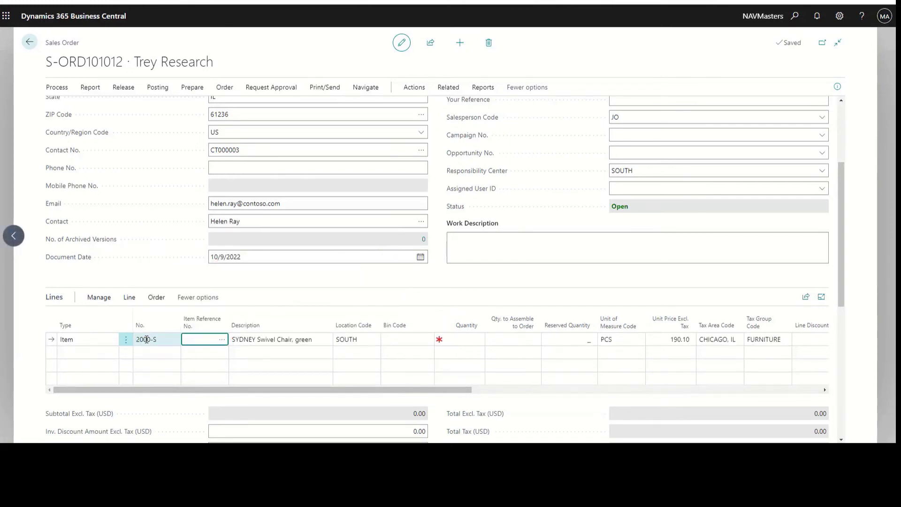
key(Tab)
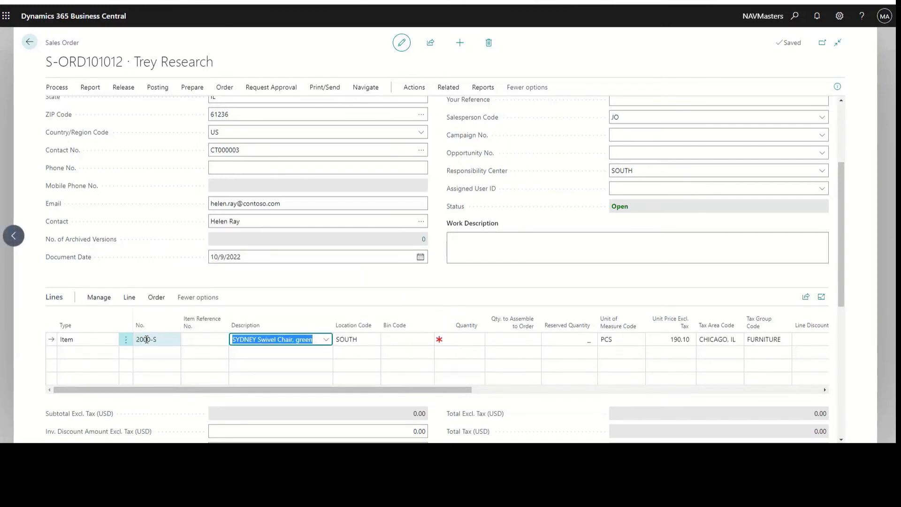
key(Tab)
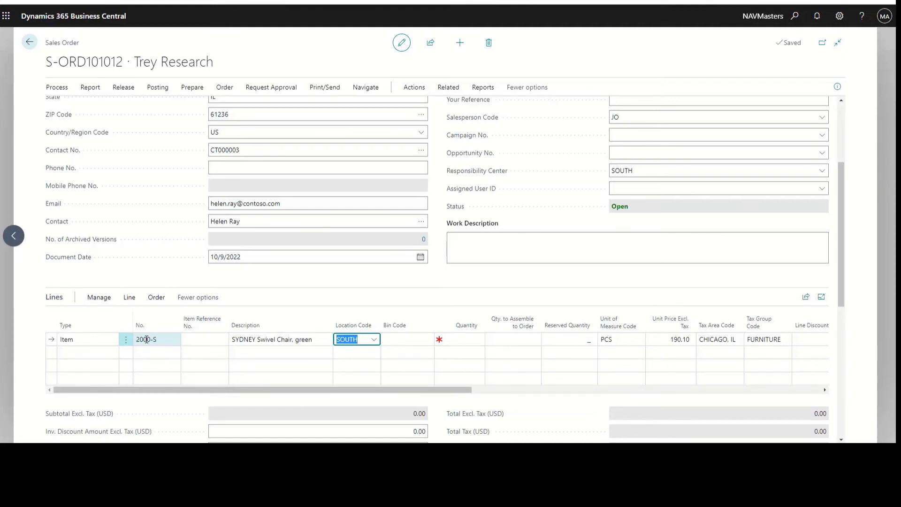
key(Tab)
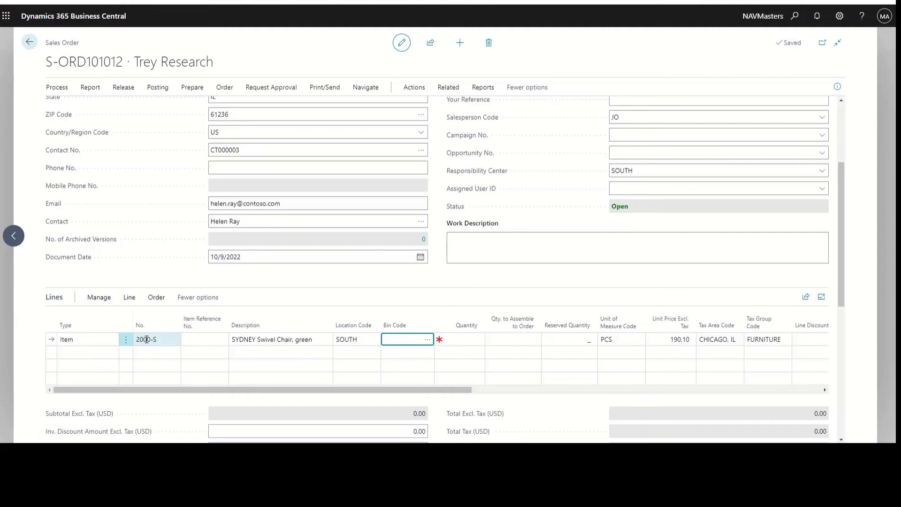
key(Tab)
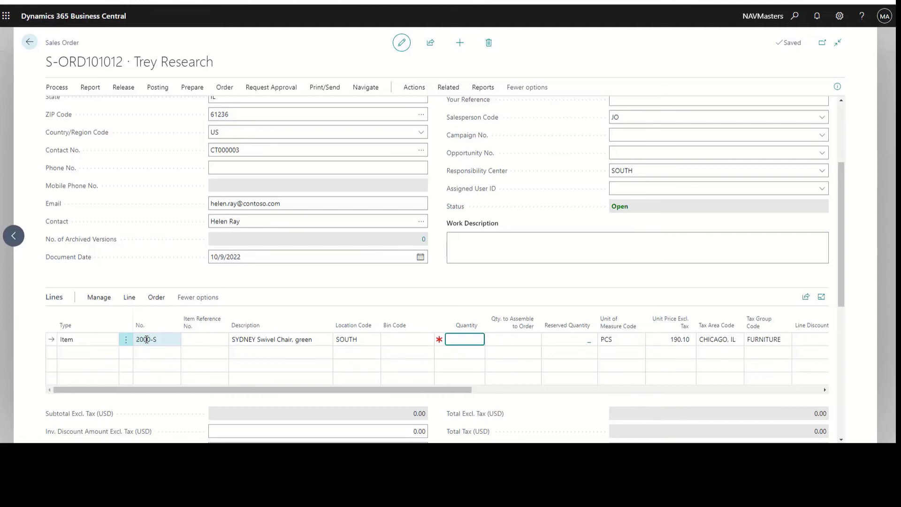
text(1)
key(Tab)
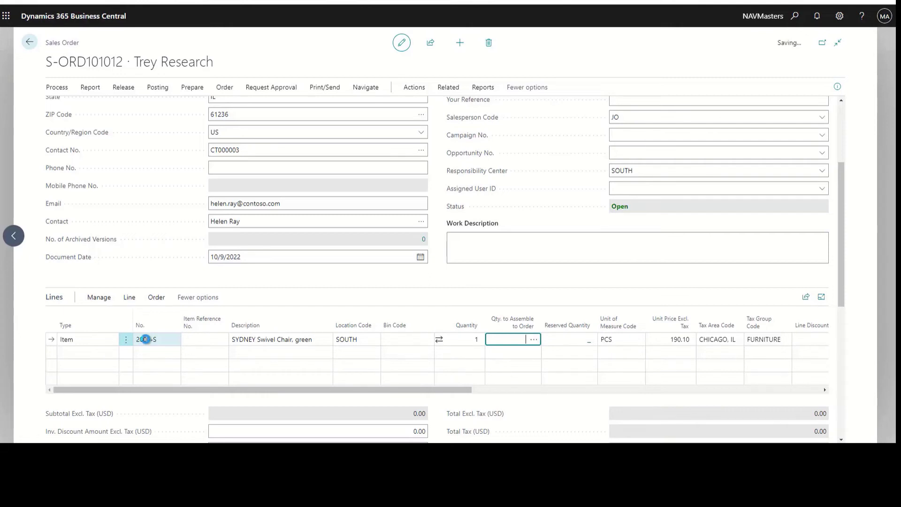
Review the remaining fields of the 2000-S order line, including prices, quantities to ship and invoice, and planned dates
key(Tab)
key(Tab)
key(Tab)
key(Tab)
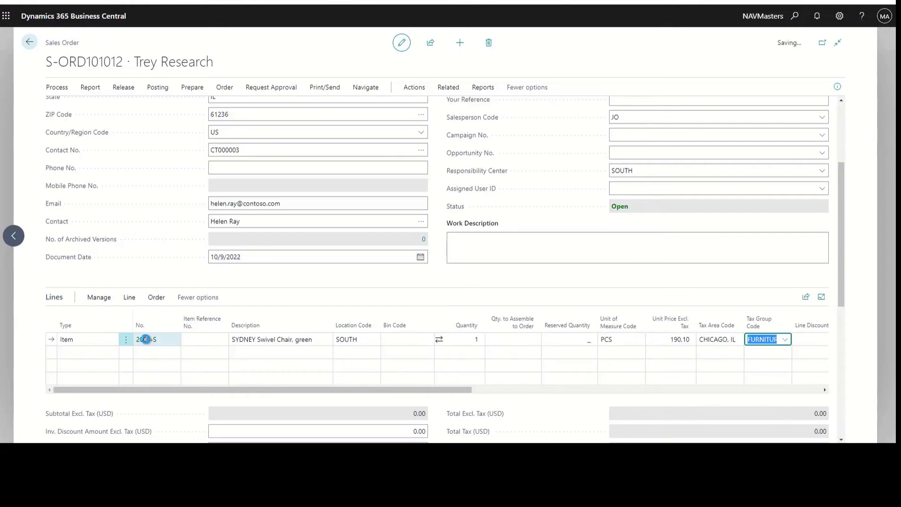
key(Tab)
key(Tab)
key(Tab)
key(Tab)
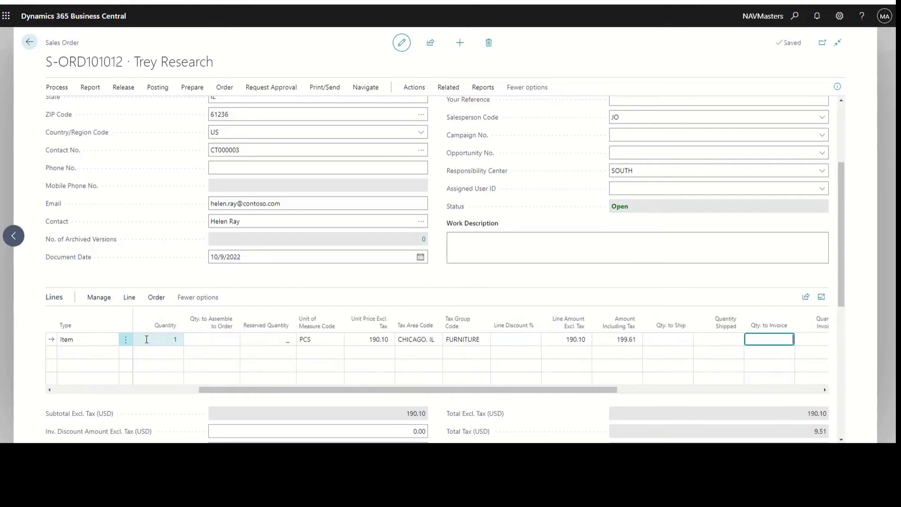
key(Tab)
key(Tab)
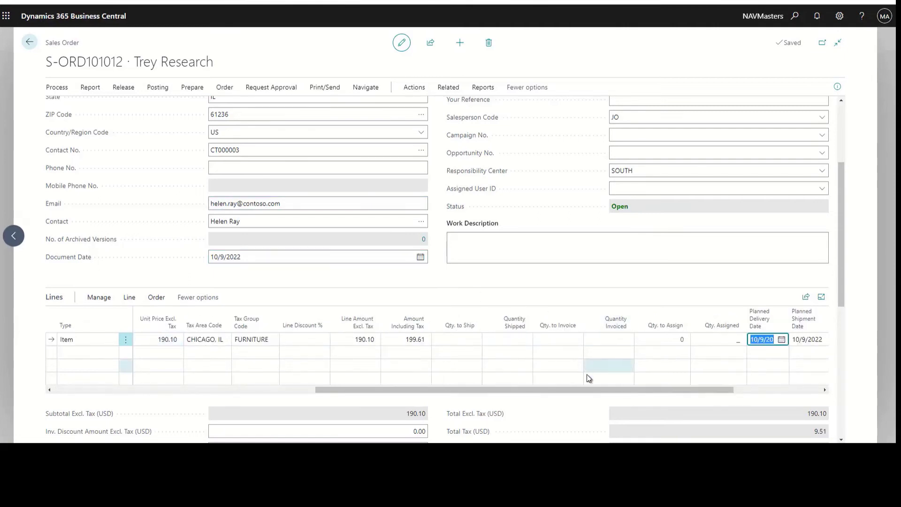
drag(590, 389, 293, 391)
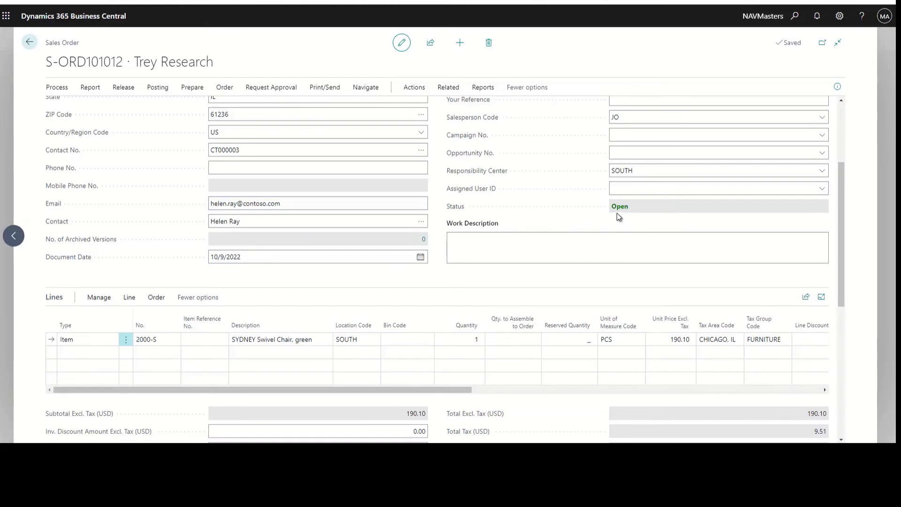
Release the Trey Research sales order and create a warehouse shipment from it
click(123, 88)
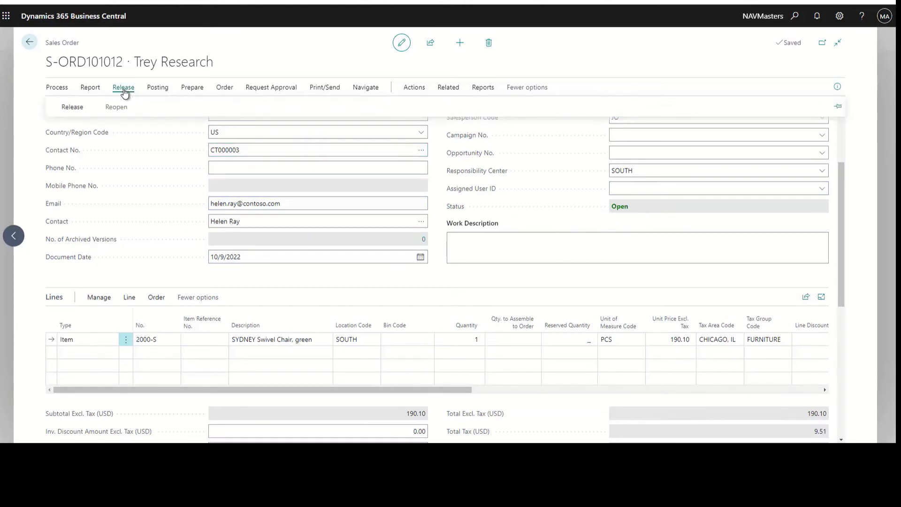
click(73, 108)
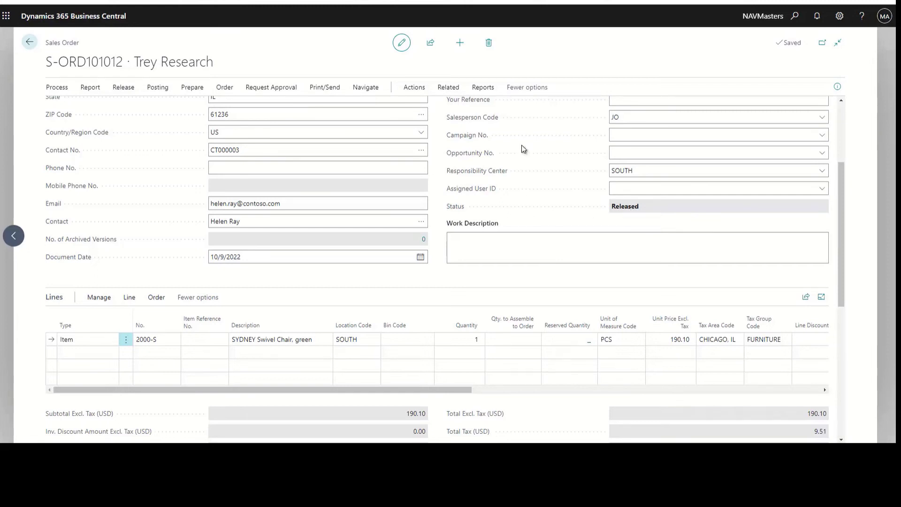
click(416, 92)
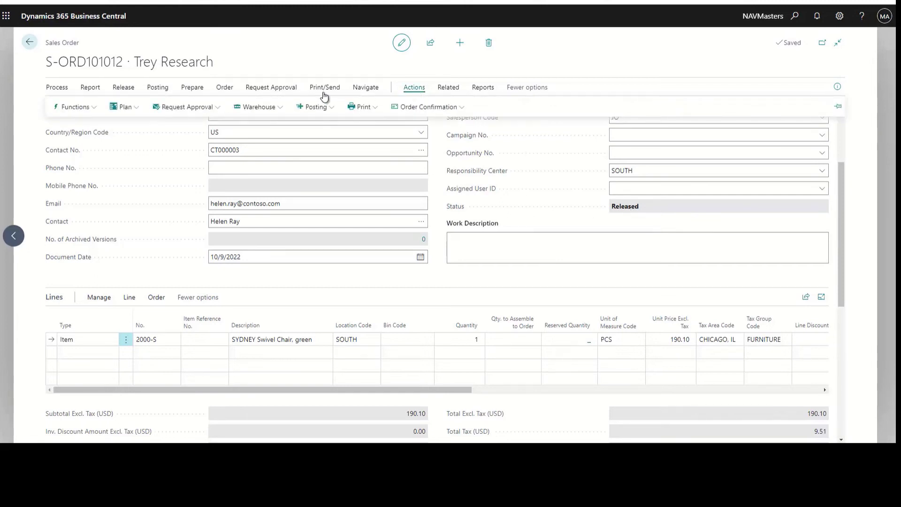
click(281, 108)
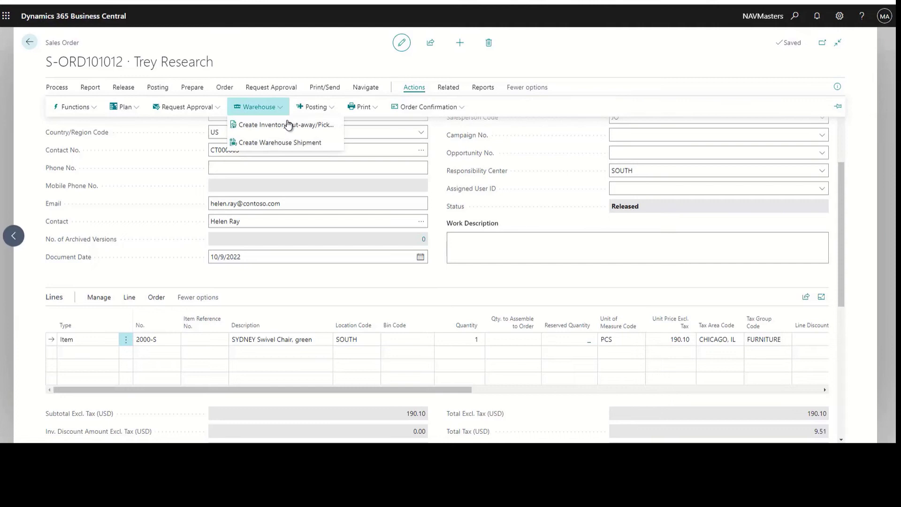
click(277, 143)
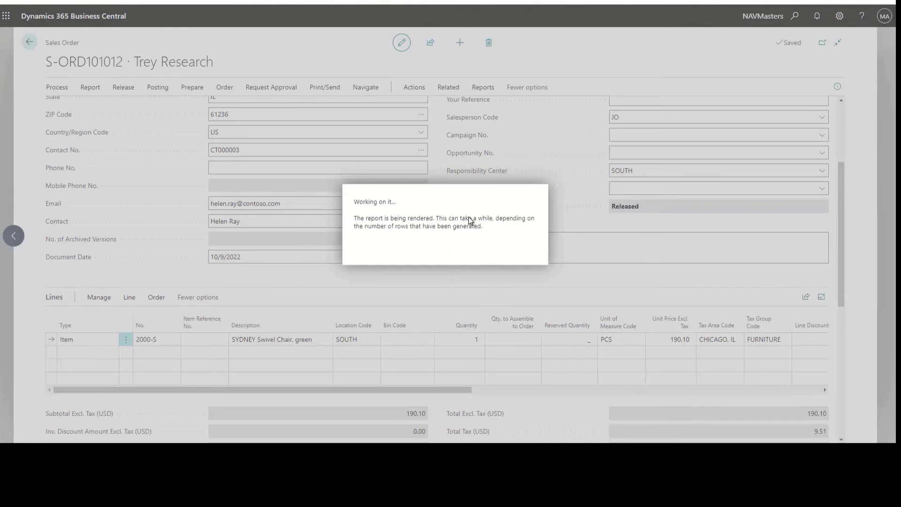
click(537, 262)
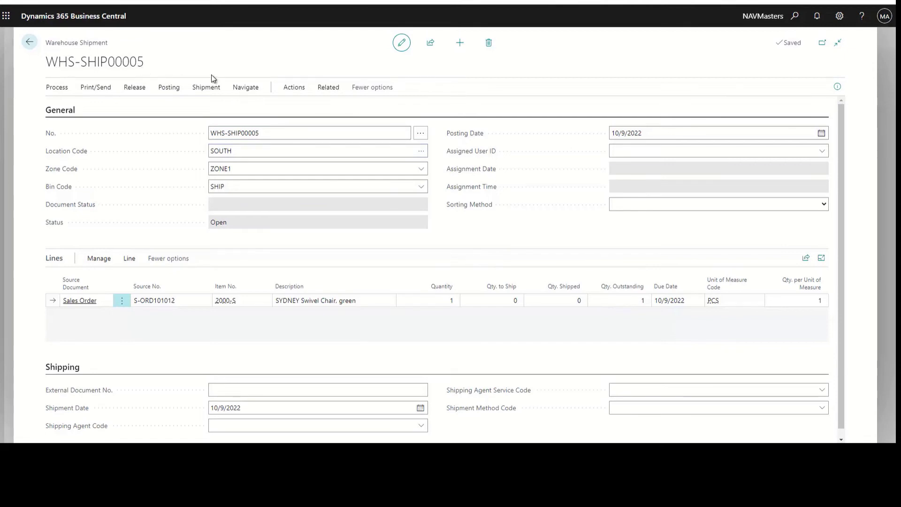
Create a warehouse pick from the SOUTH warehouse shipment with the default Create Pick options
click(59, 89)
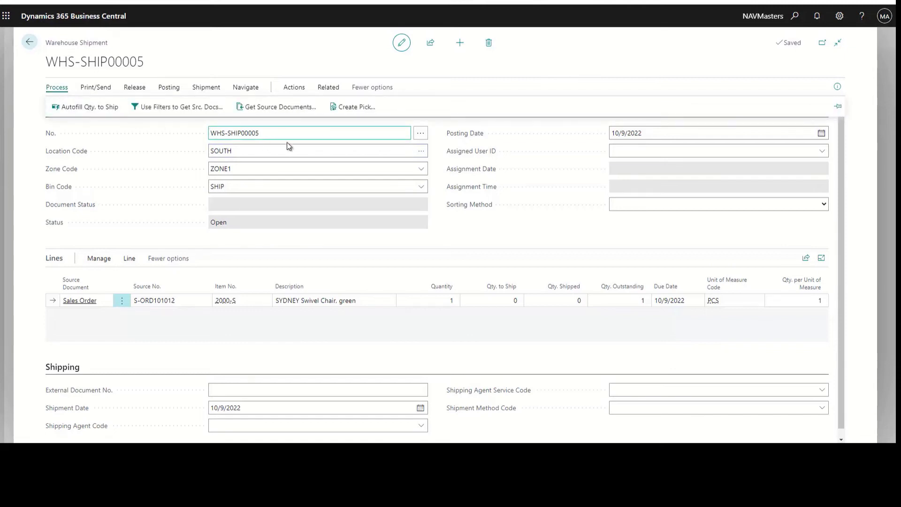
click(357, 111)
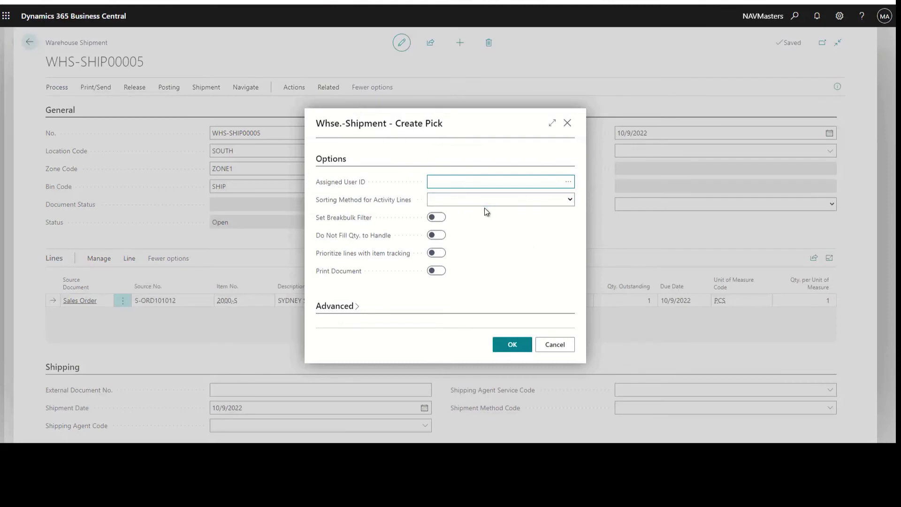
click(506, 348)
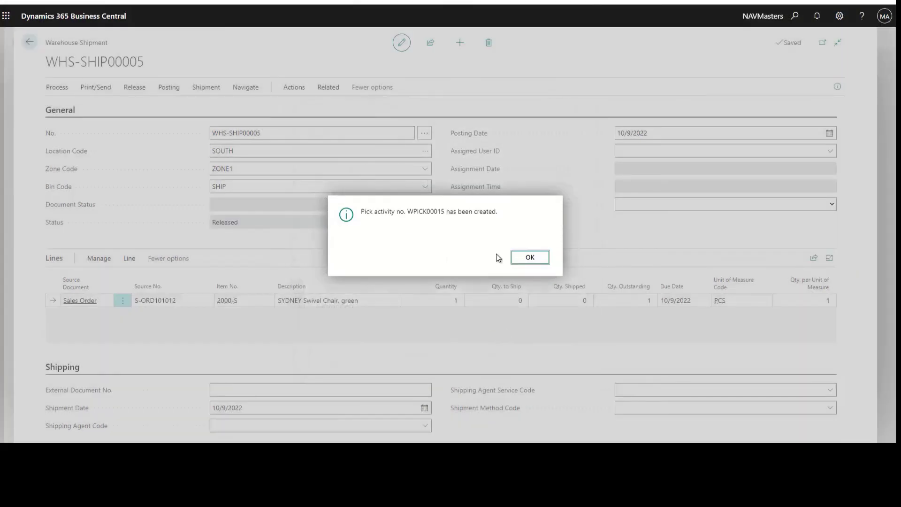
click(533, 261)
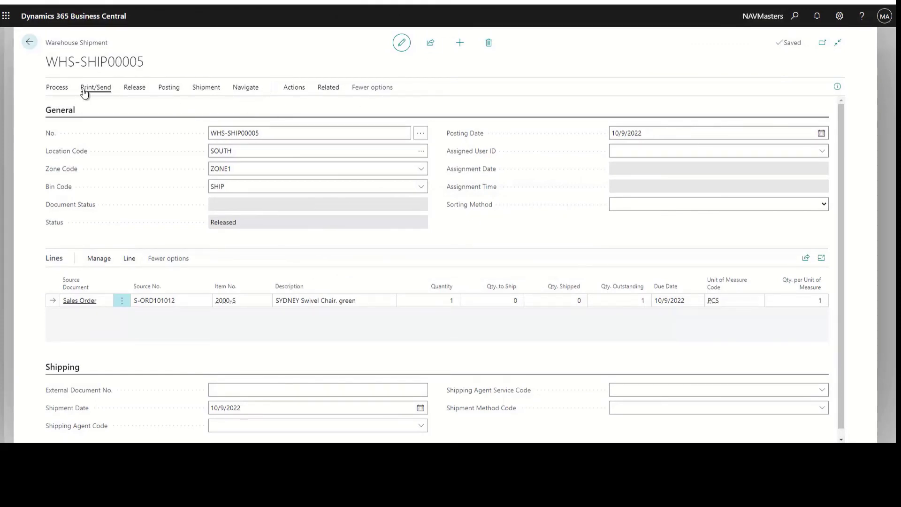
Open the shipment's warehouse pick lines and bring up the card of the new pick
click(62, 90)
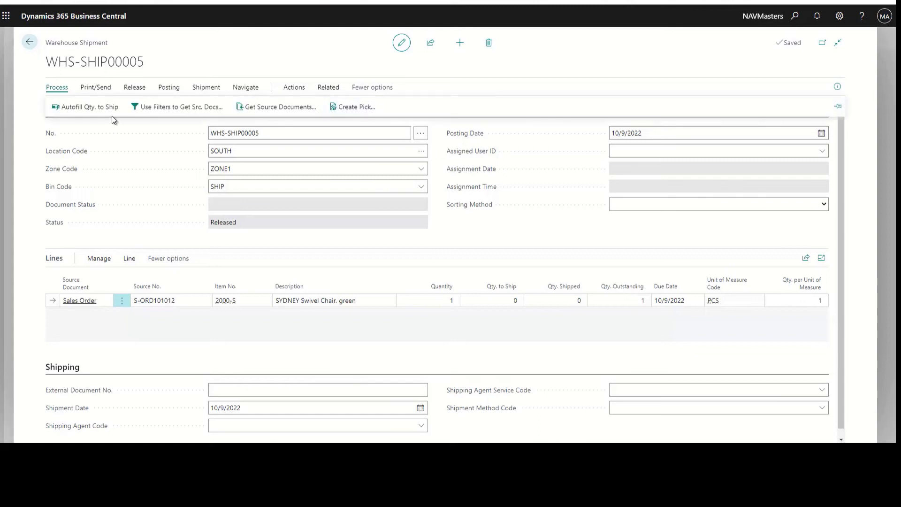
click(246, 90)
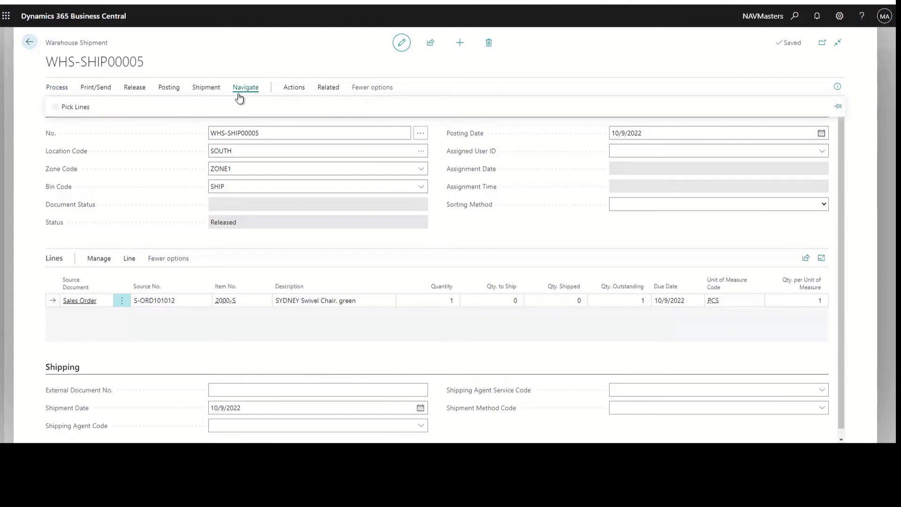
click(78, 107)
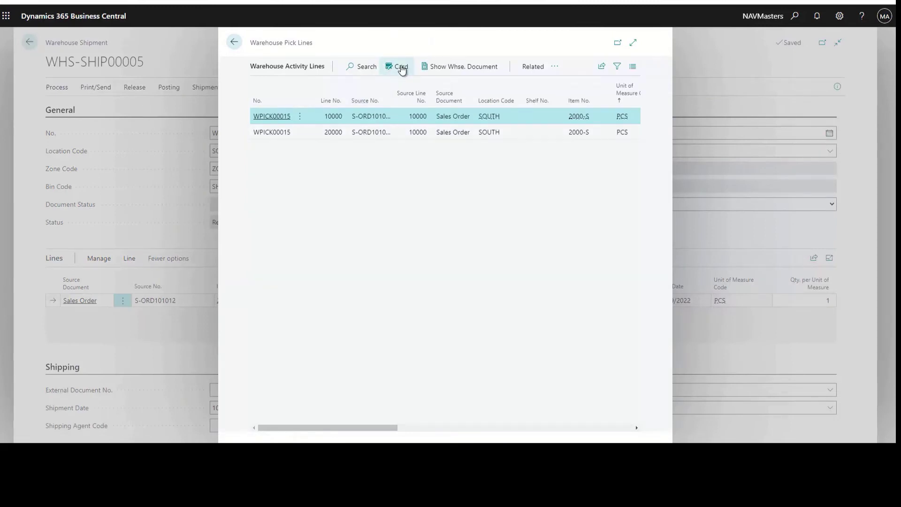
click(402, 68)
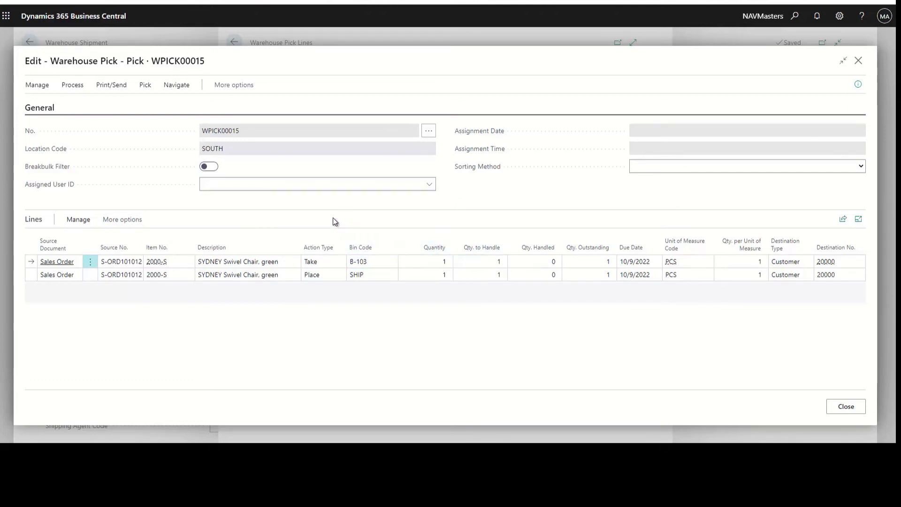
Preview the Picking List report for the warehouse pick, and close the preview and its request dialog
click(104, 87)
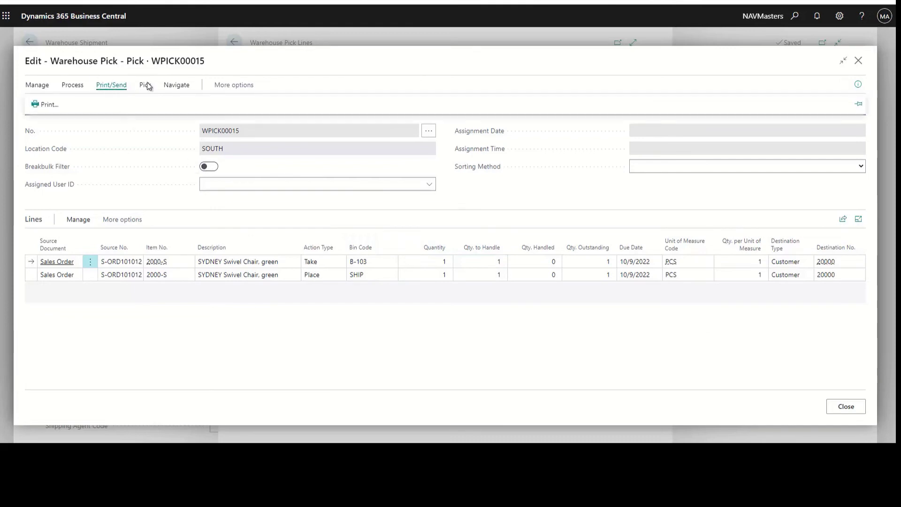
click(44, 105)
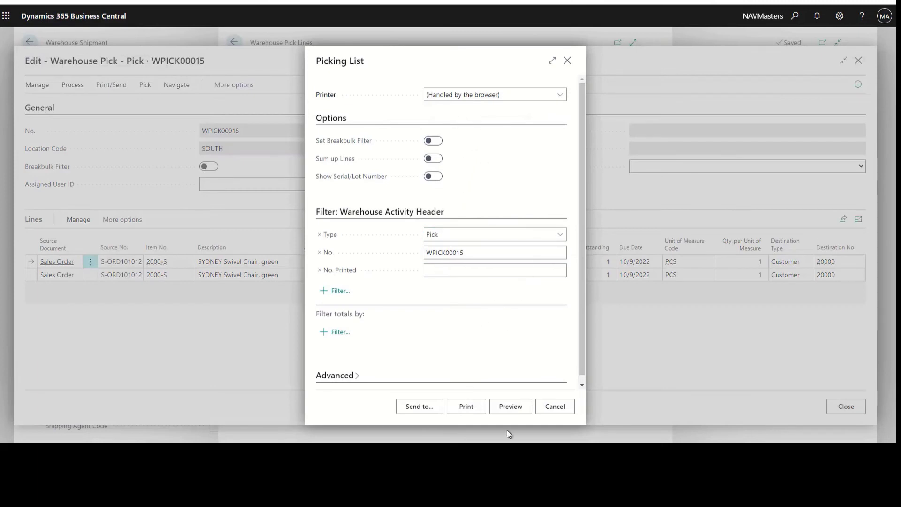
click(510, 411)
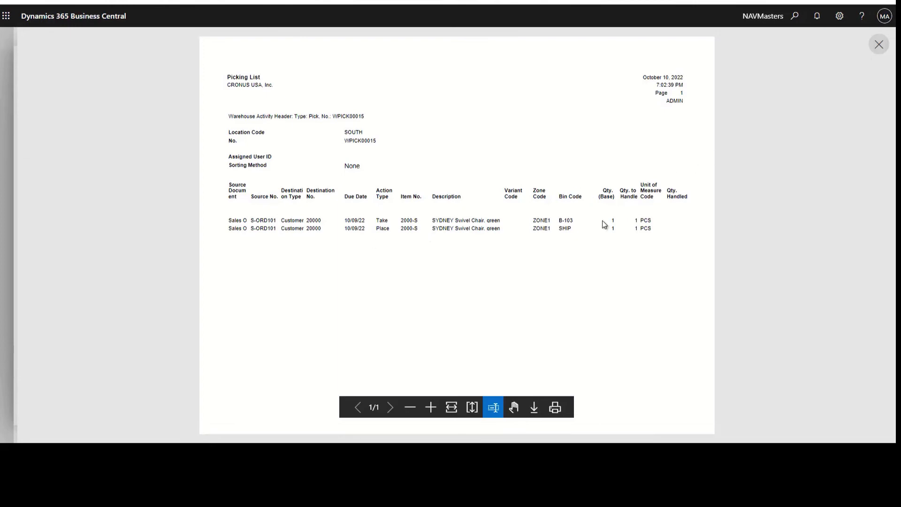
click(877, 45)
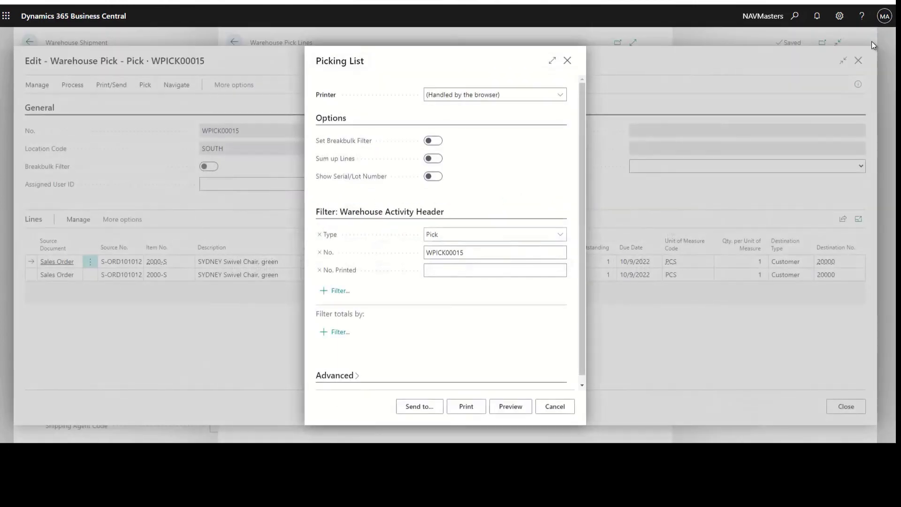
click(567, 62)
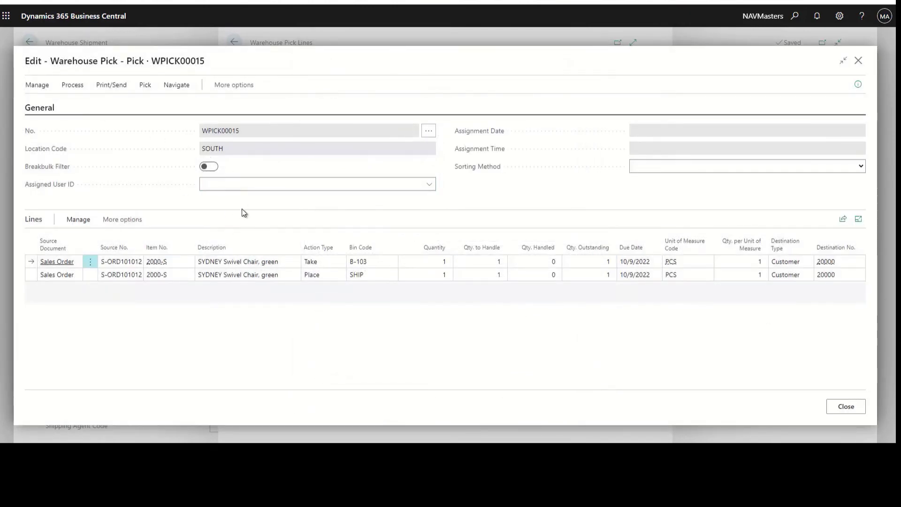
Register the warehouse pick for item 2000-S and return to the warehouse shipment
click(81, 87)
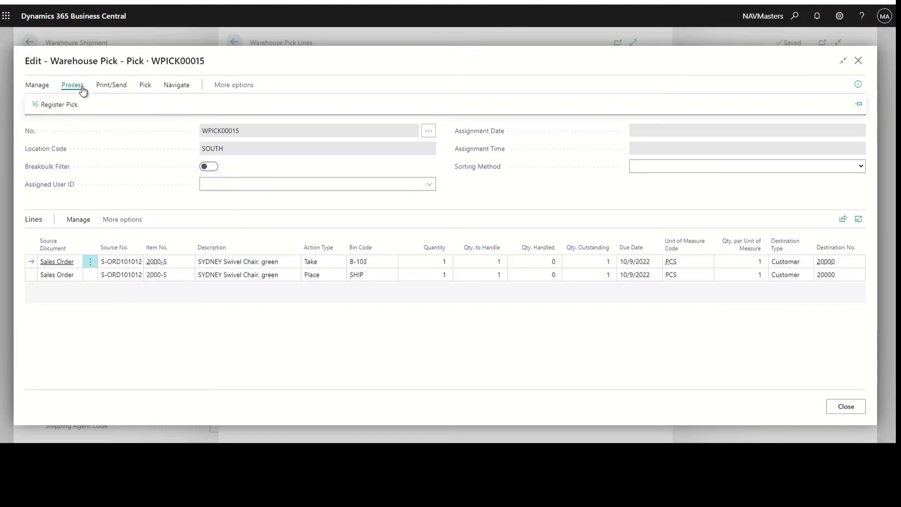
click(57, 105)
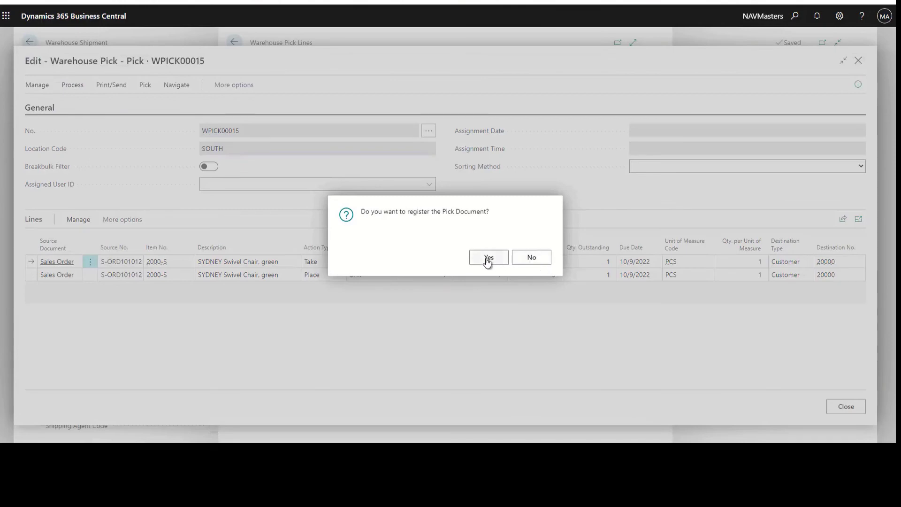
click(486, 260)
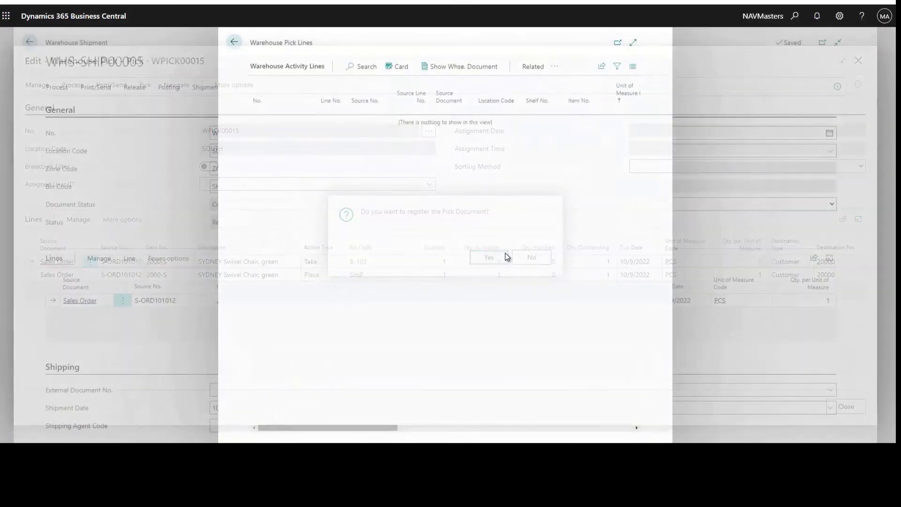
click(505, 257)
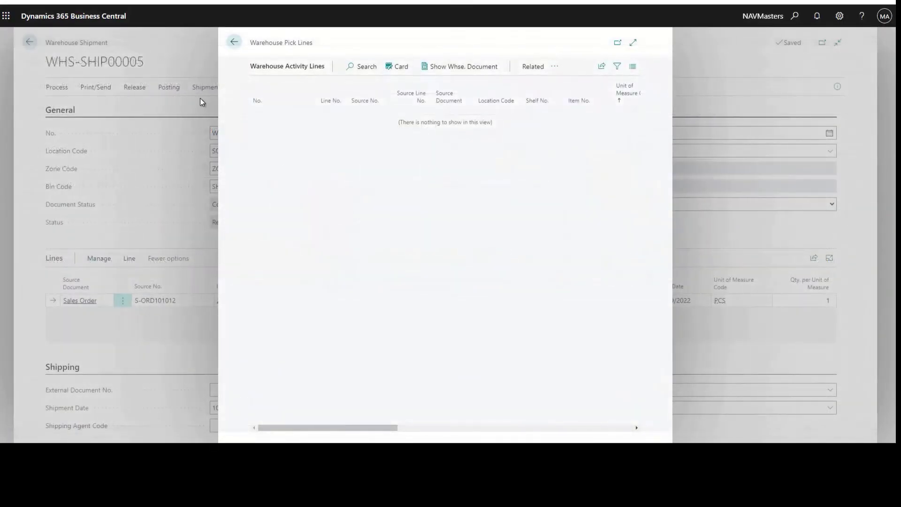
click(232, 44)
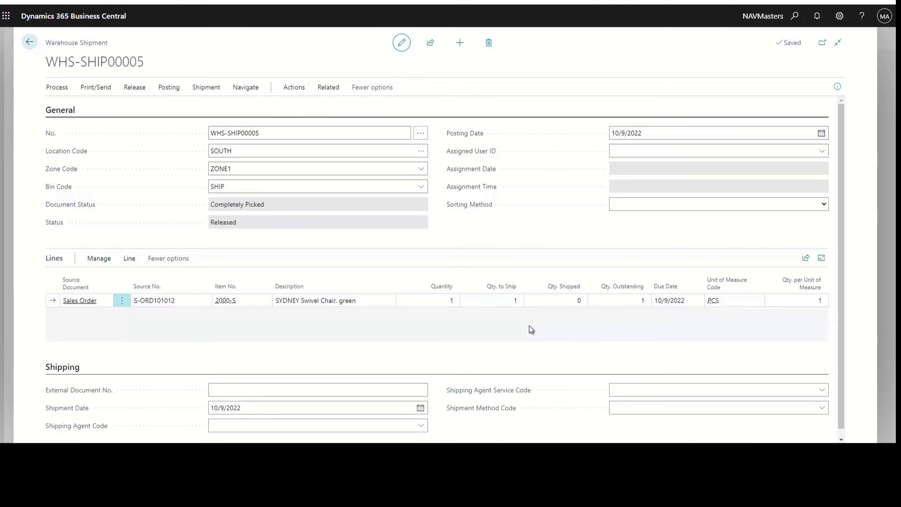
Post and print the warehouse shipment with the Ship option, without saving the Sales Shipment PDF
click(169, 88)
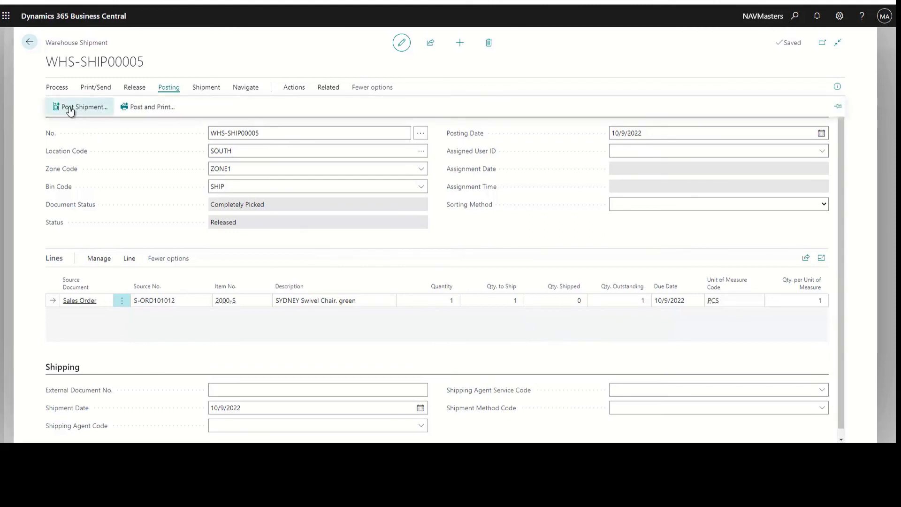
click(147, 108)
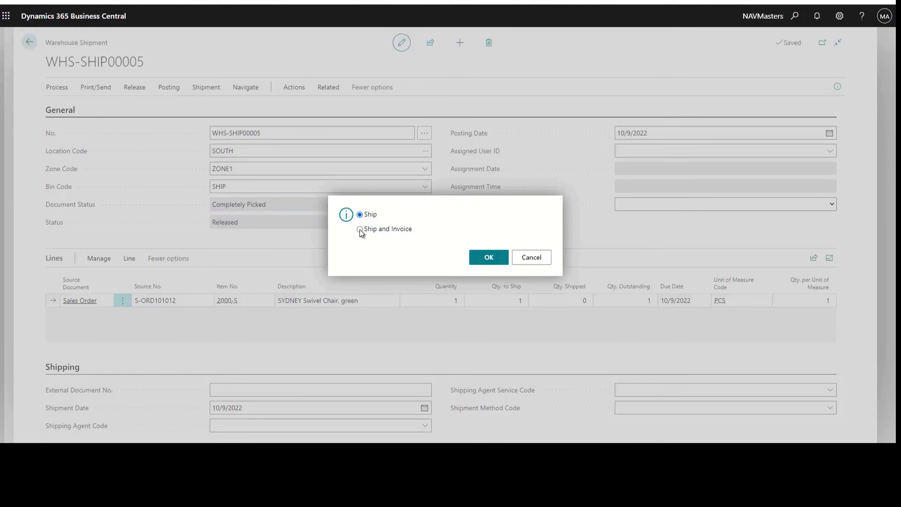
click(489, 258)
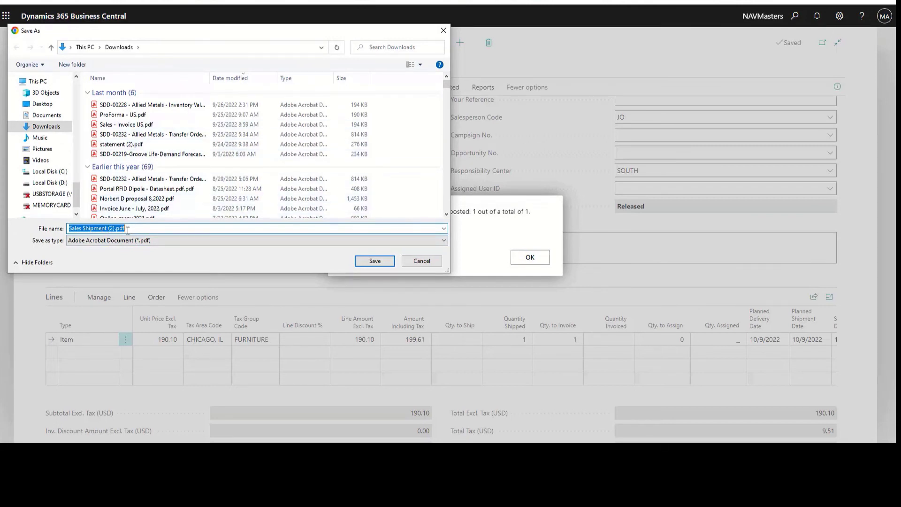
click(407, 261)
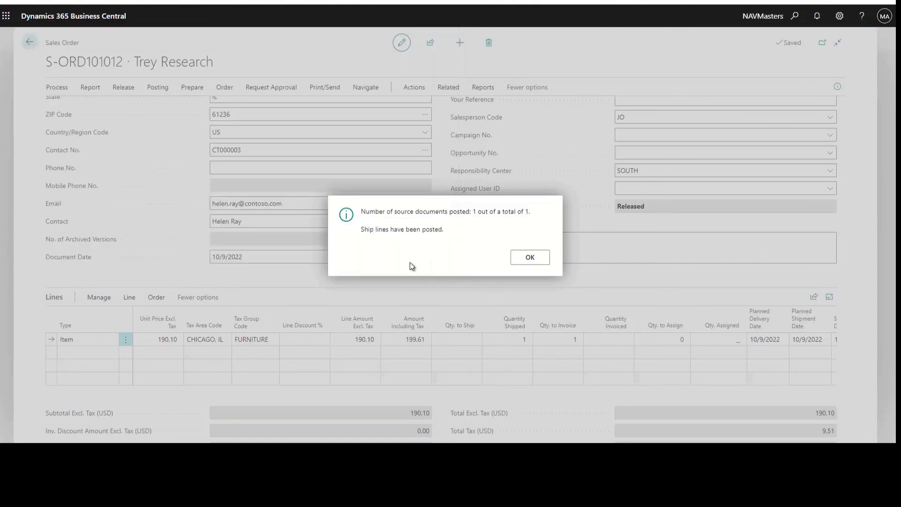
click(529, 260)
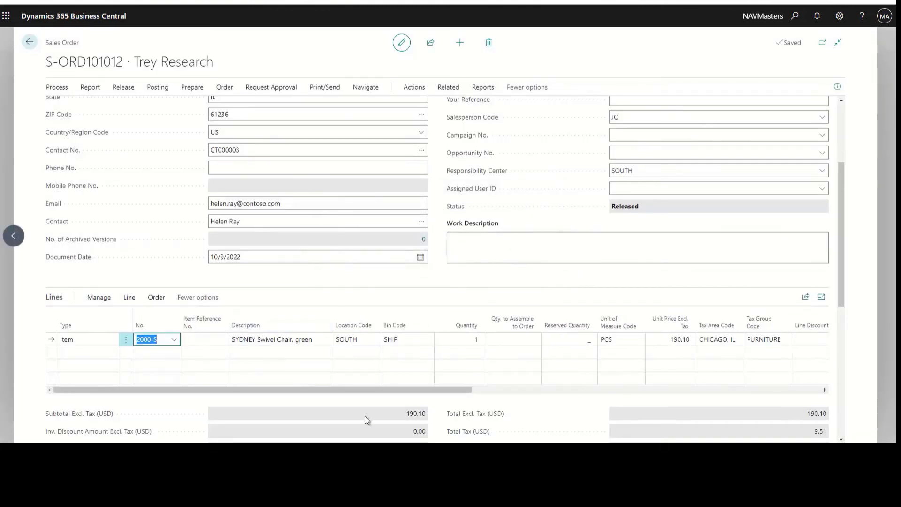
Check the shipped and to-invoice quantities on the Trey Research order line, post the order with the Invoice option and open the posted invoice
drag(362, 389, 558, 395)
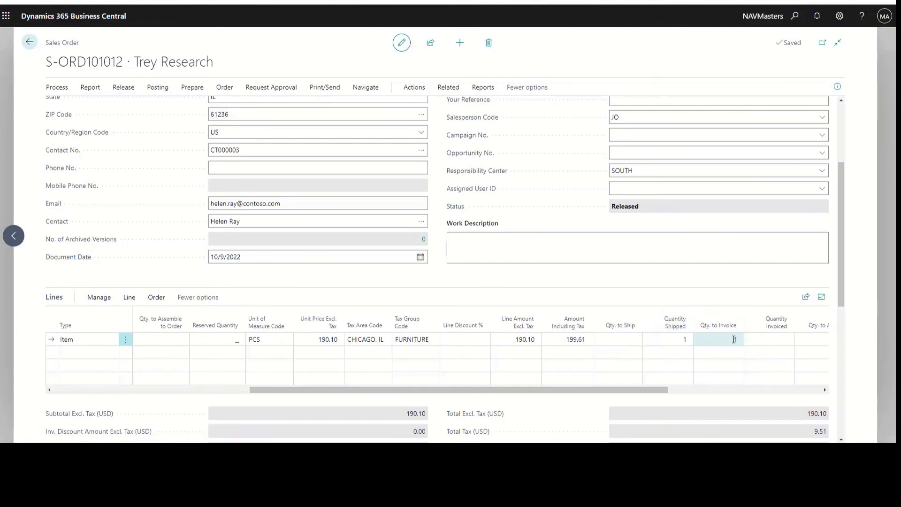
drag(635, 390, 369, 382)
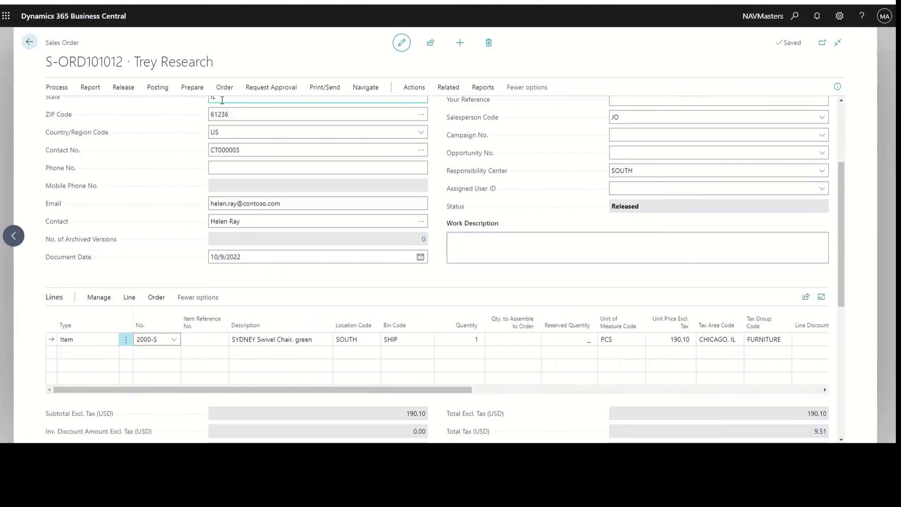
click(157, 87)
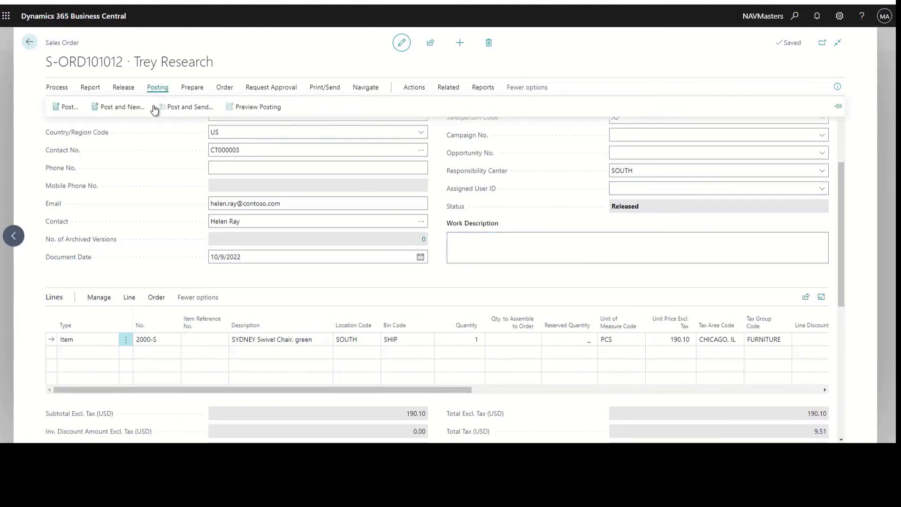
click(76, 108)
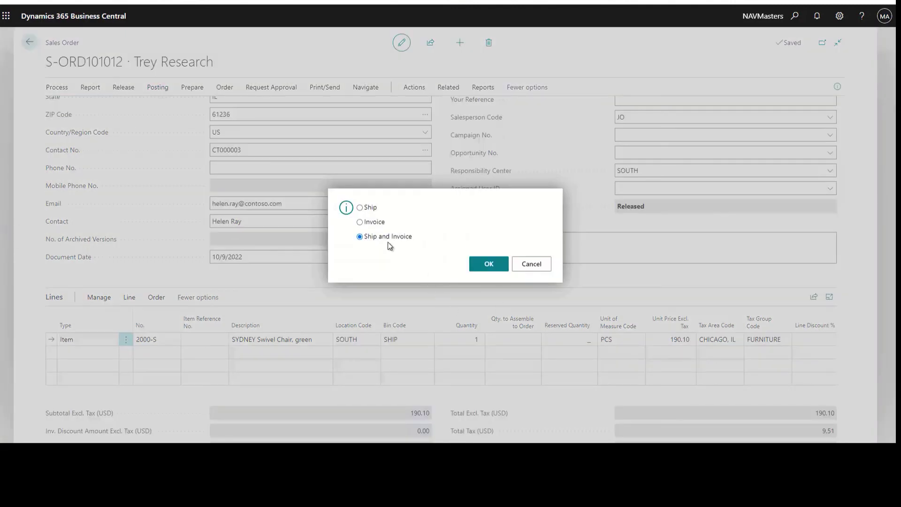
click(360, 222)
click(479, 267)
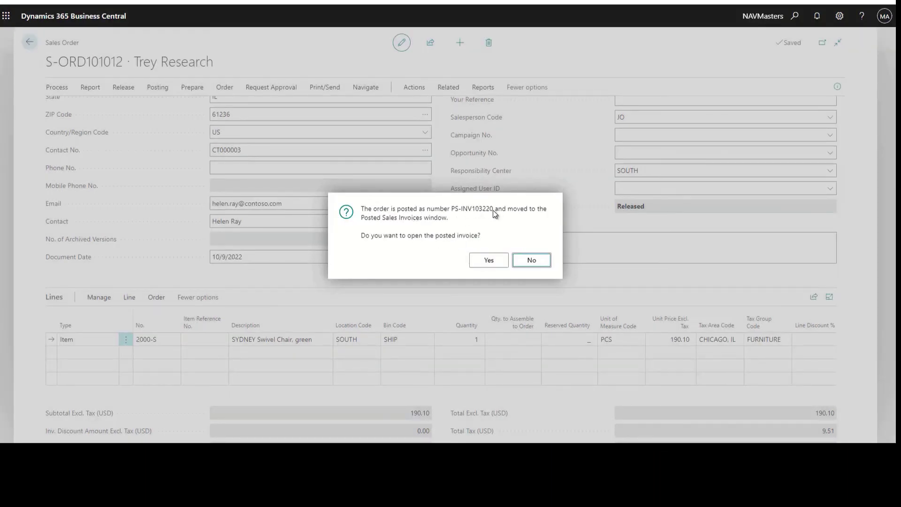
click(493, 260)
click(495, 261)
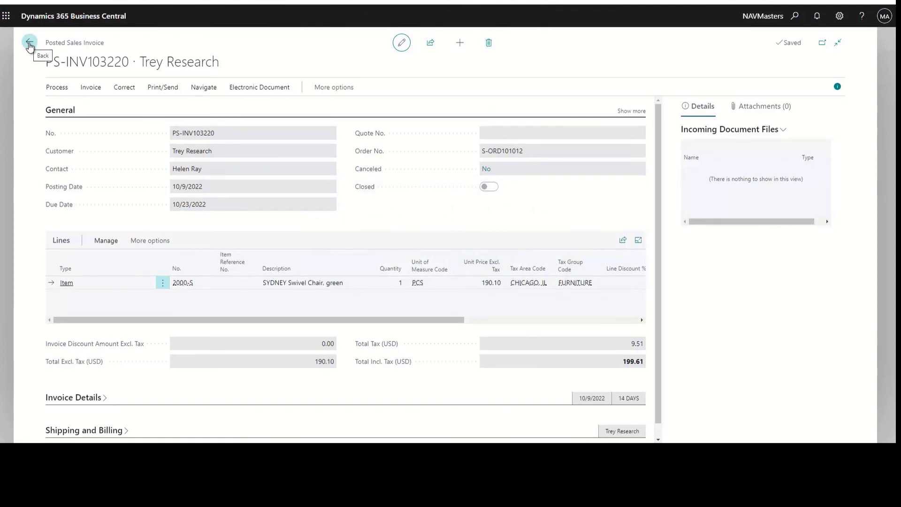
Leave the posted sales invoice, open the Sales Order Archives to check for archived orders, and return to the sales orders list
click(29, 43)
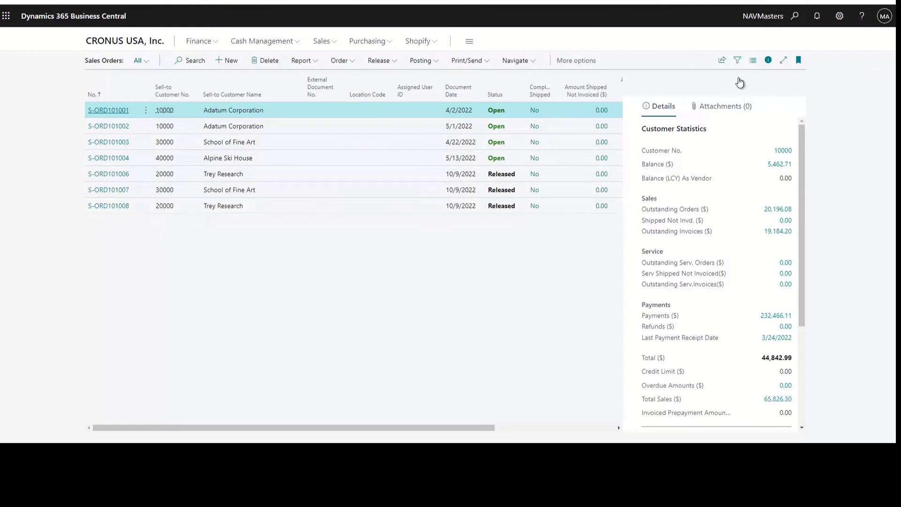
click(792, 18)
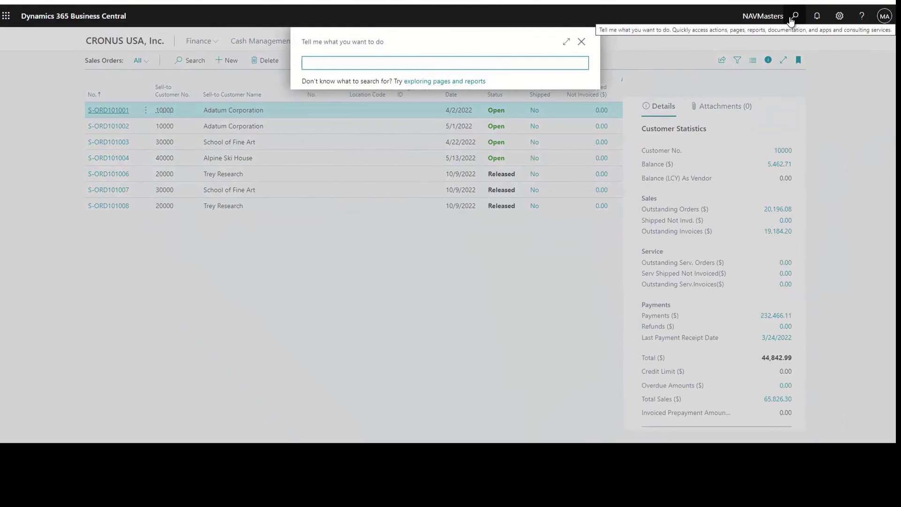
text(sales)
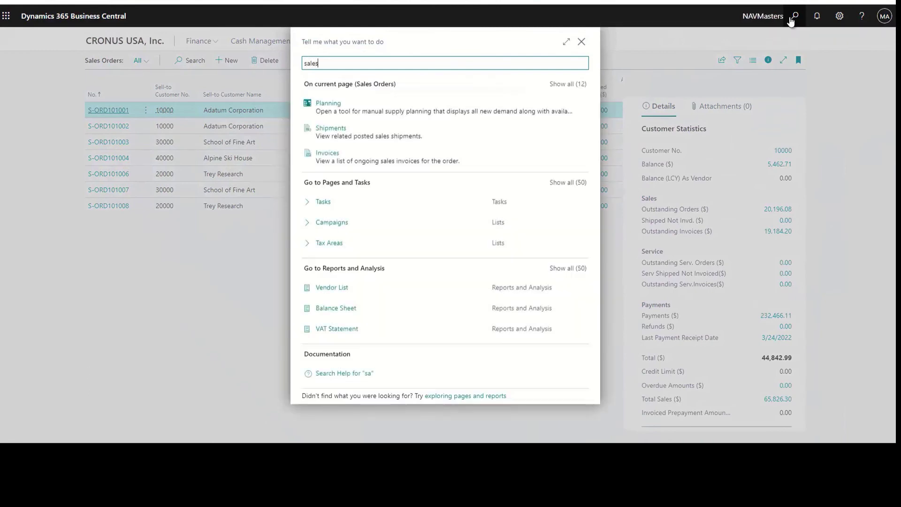
text( order ar)
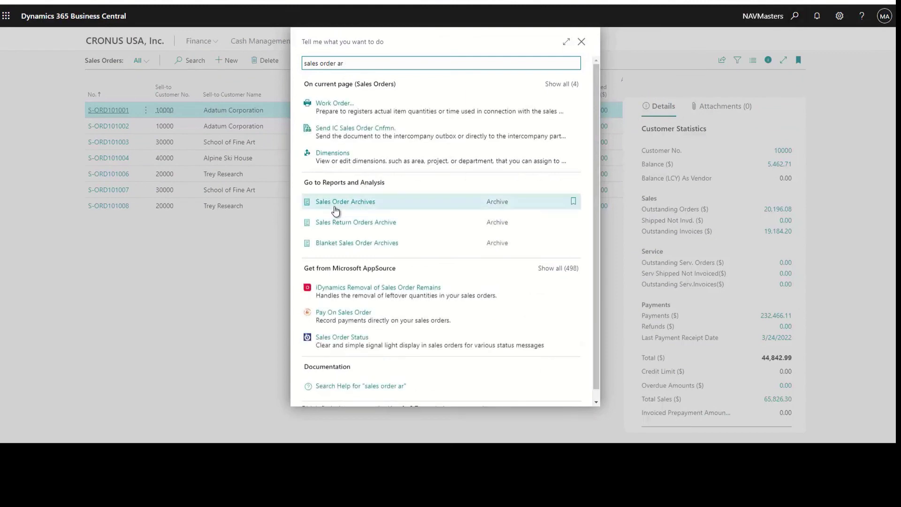
click(336, 211)
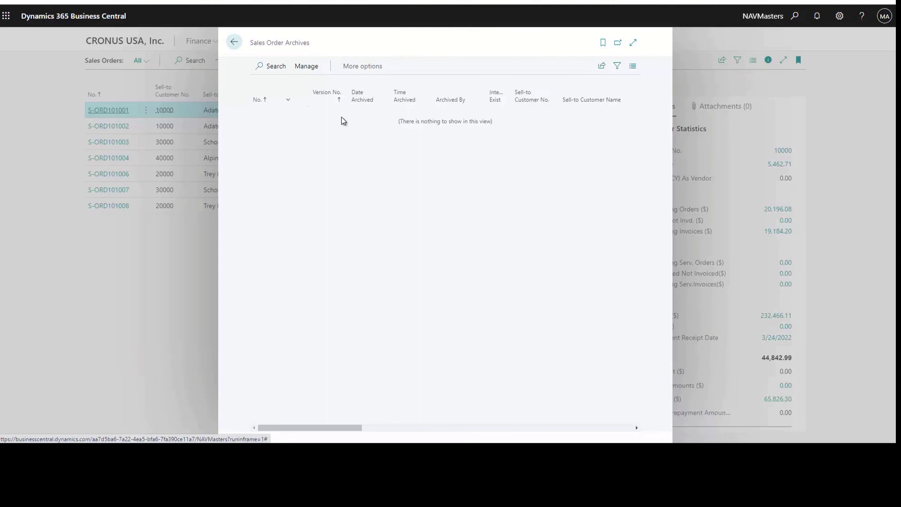
click(236, 44)
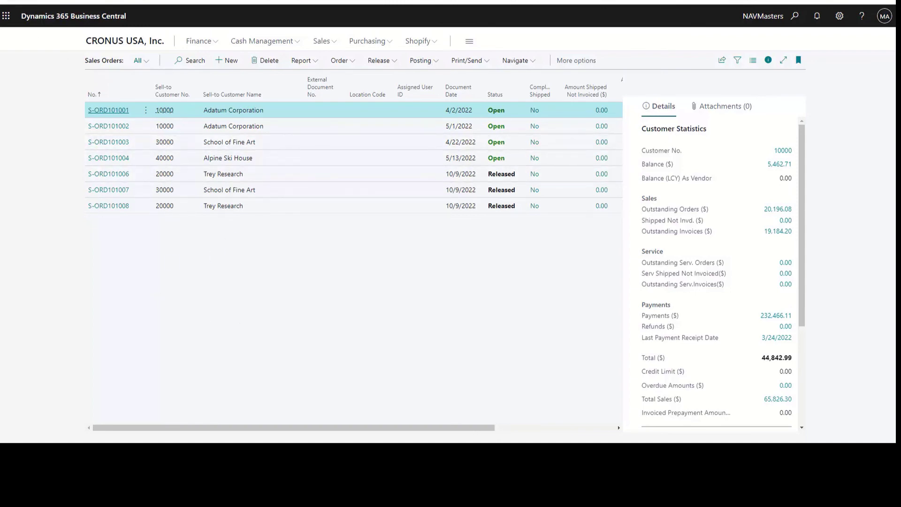
Create a new warehouse shipment for location code SOUTH and check its zone and bin codes
key(alt+Left)
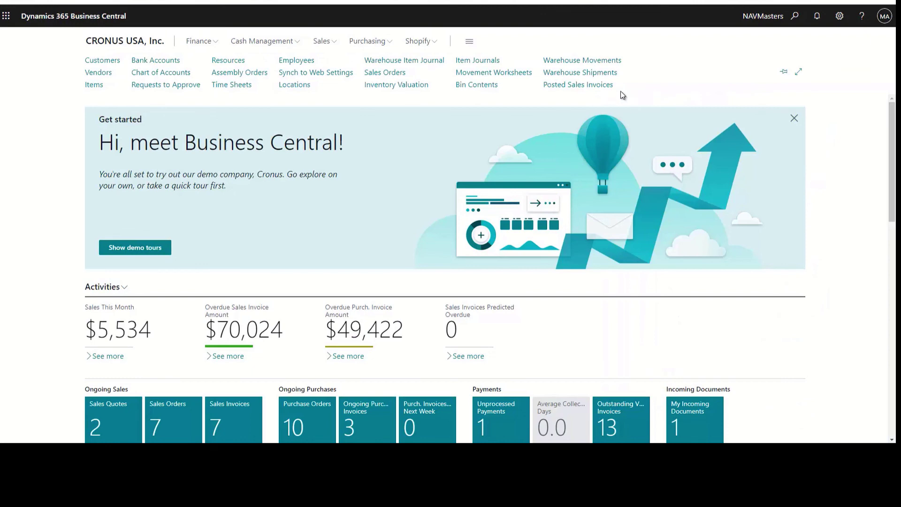
click(568, 75)
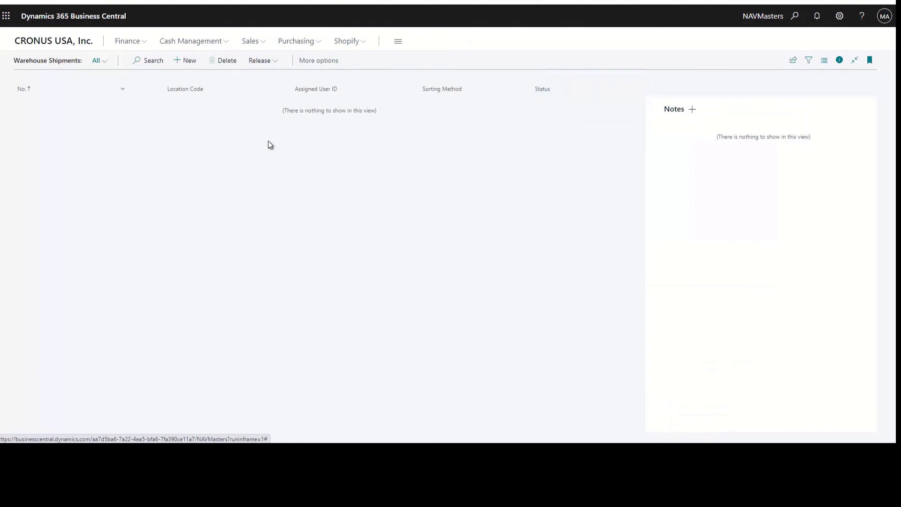
click(192, 60)
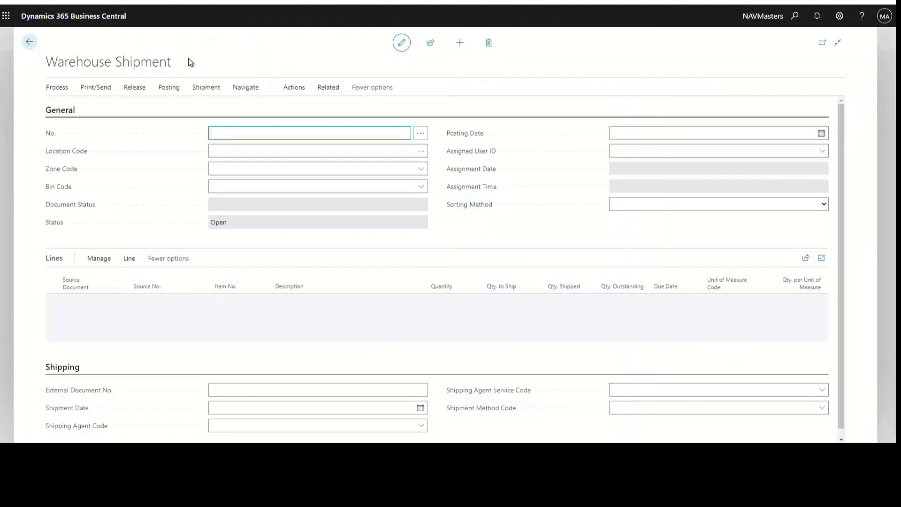
click(315, 146)
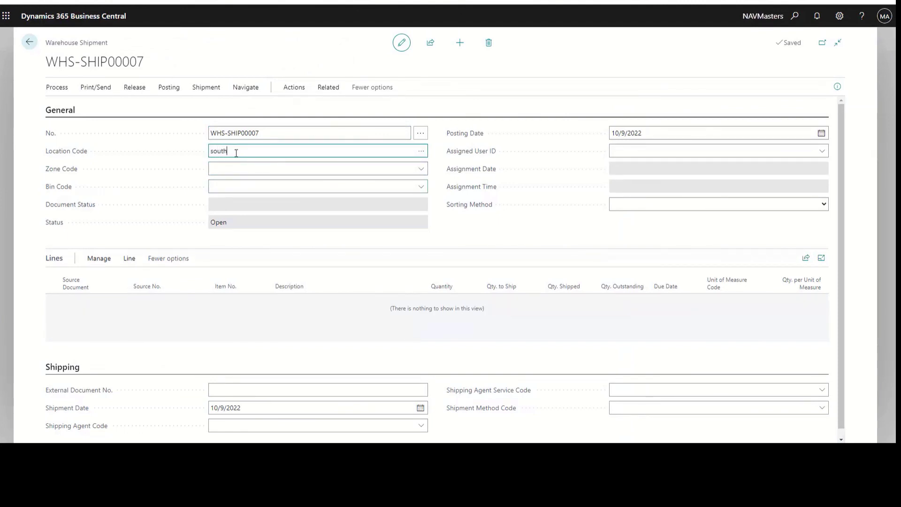
key(Tab)
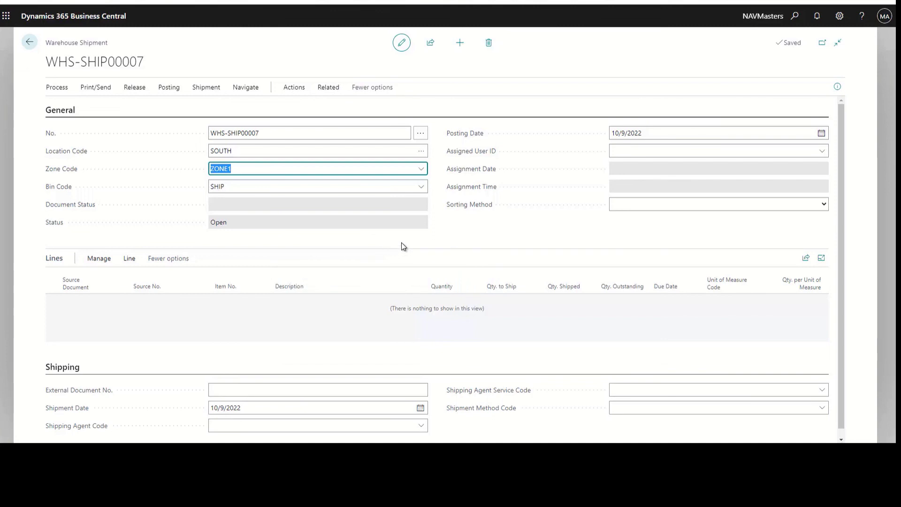
click(314, 188)
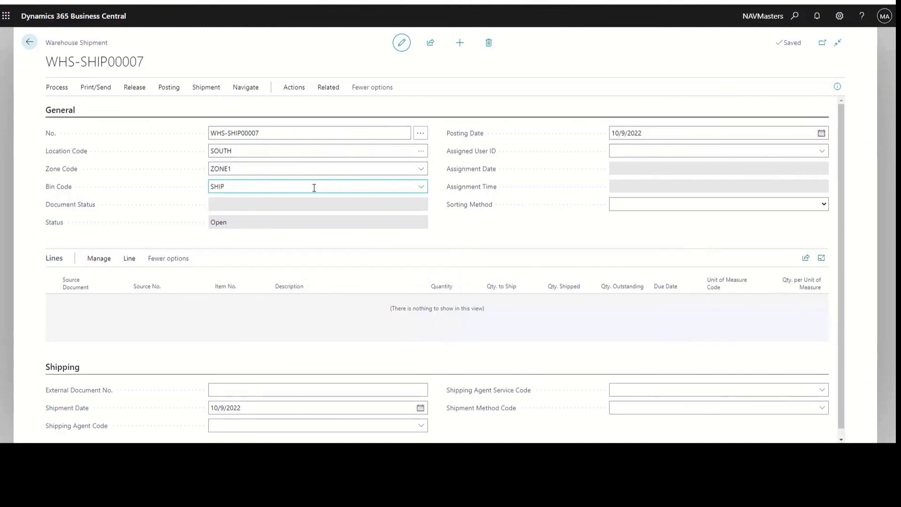
Get source documents into the warehouse shipment, selecting all three released sales orders for the South Warehouse
click(294, 89)
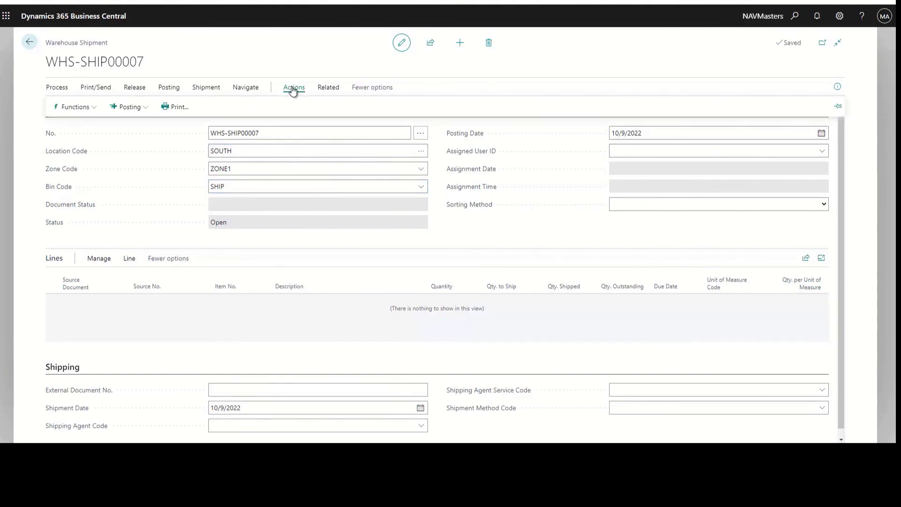
click(92, 108)
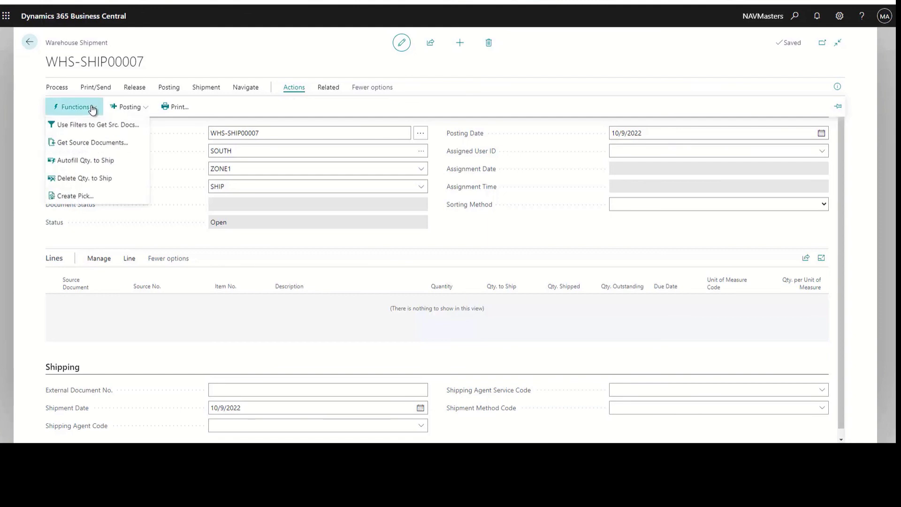
click(75, 142)
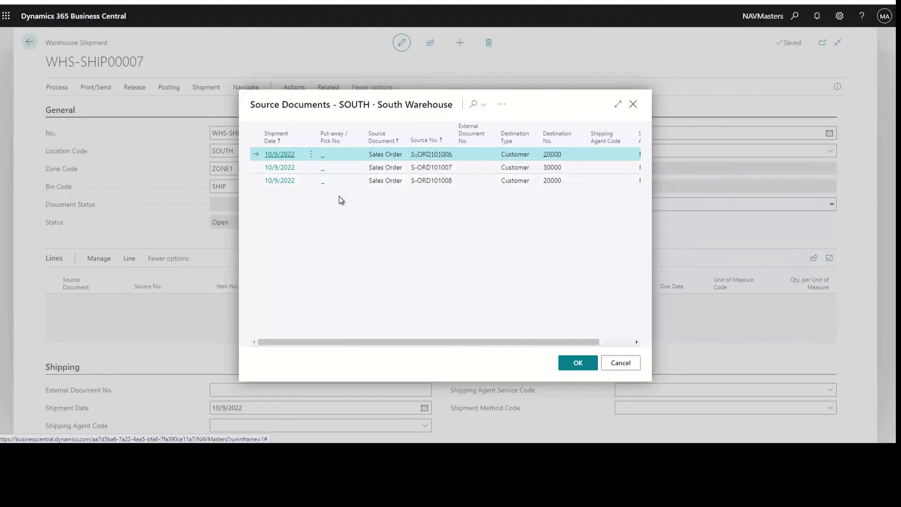
click(256, 167)
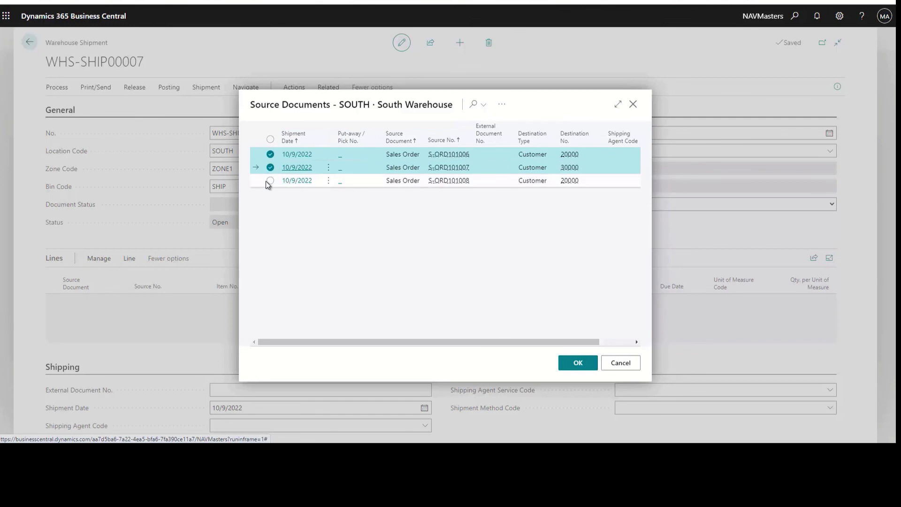
click(266, 181)
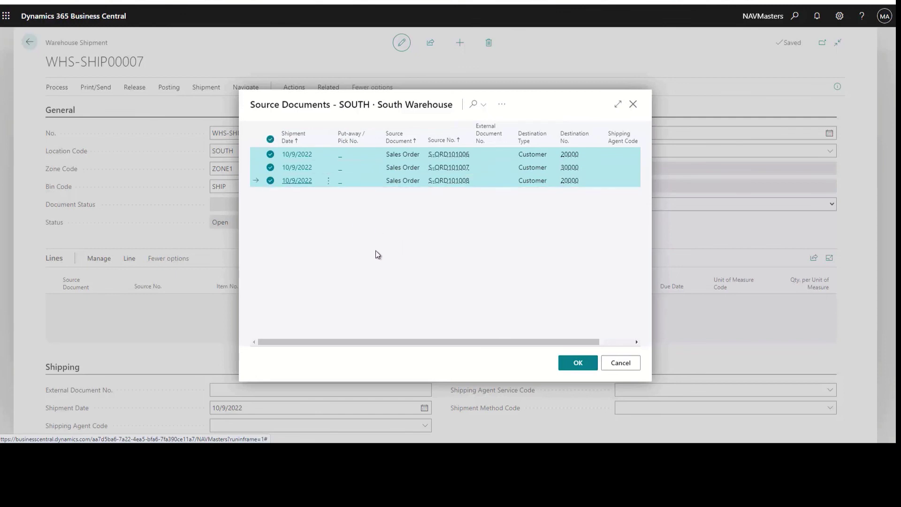
click(564, 362)
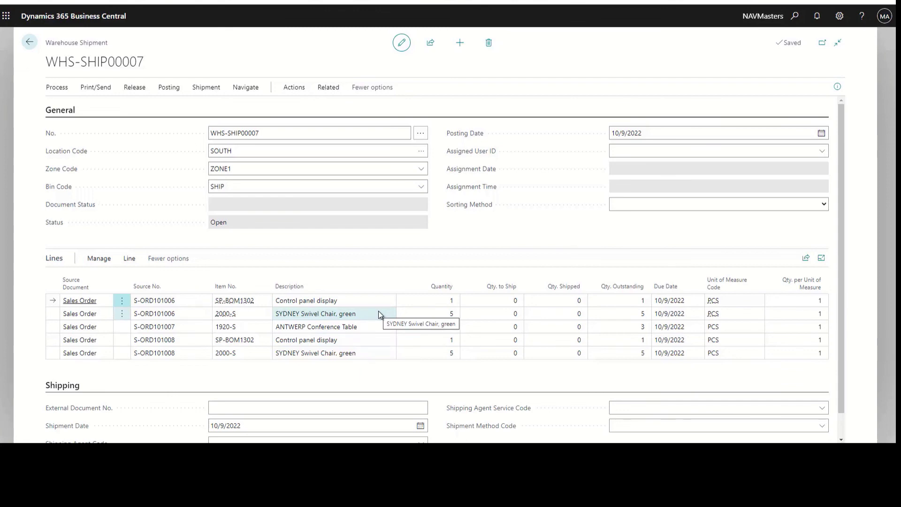
Create a warehouse pick from the shipment for all its lines, using the default options
click(57, 88)
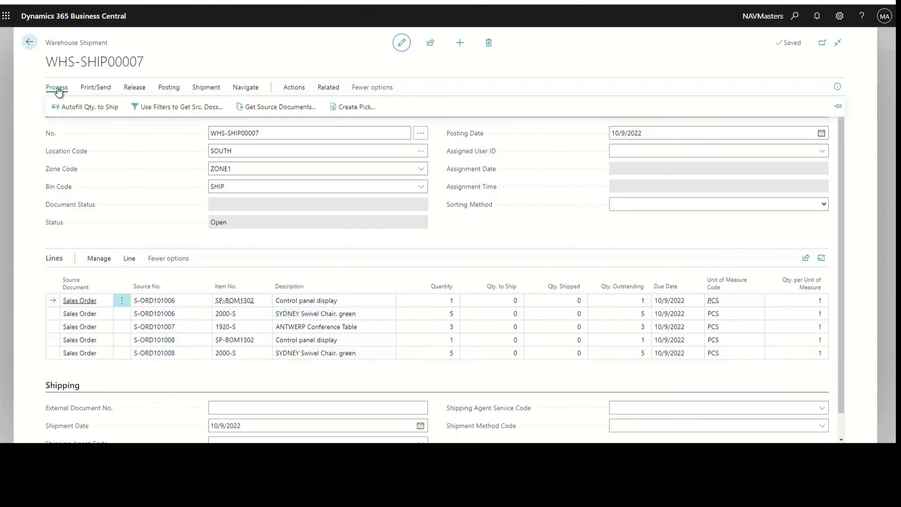
click(357, 109)
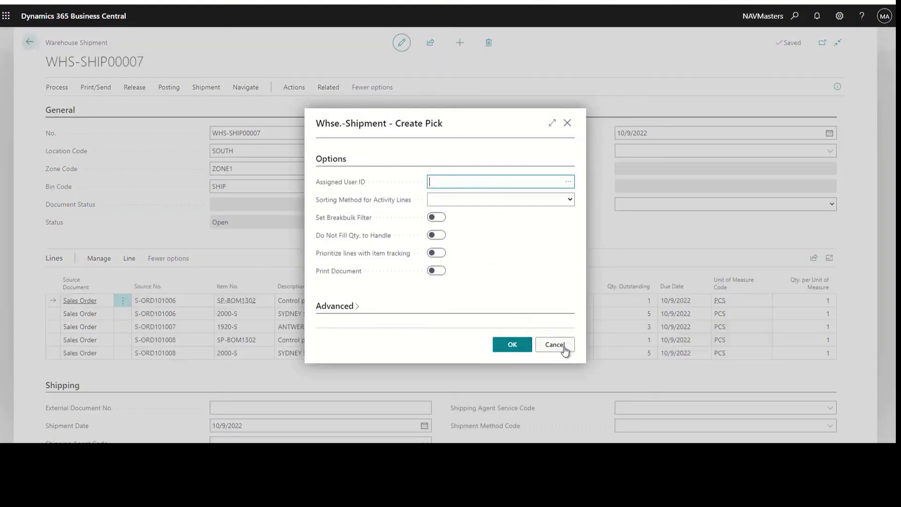
click(507, 344)
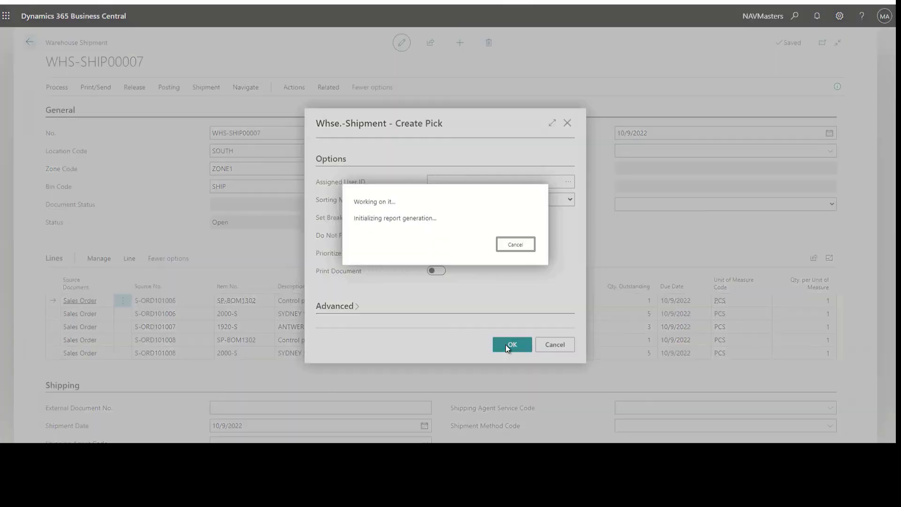
click(537, 260)
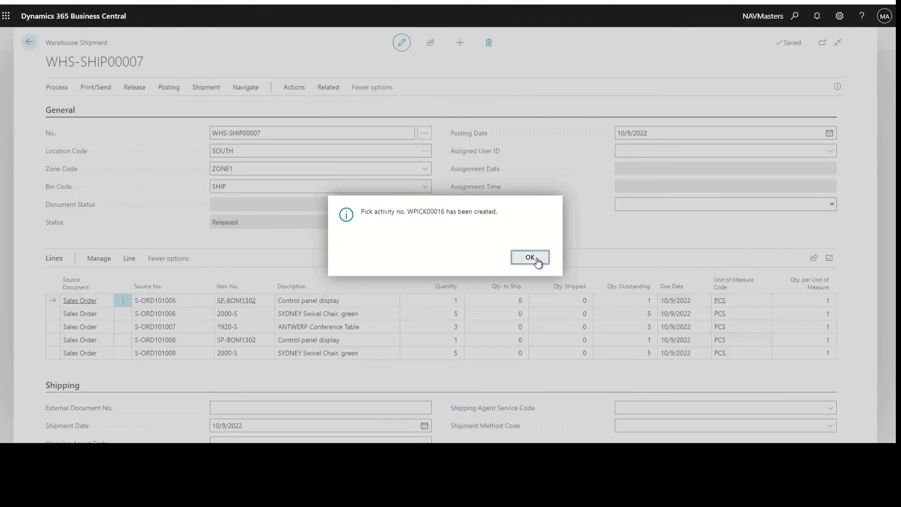
Open the warehouse pick card from the shipment's pick lines and bring up the Picking List report request
click(62, 91)
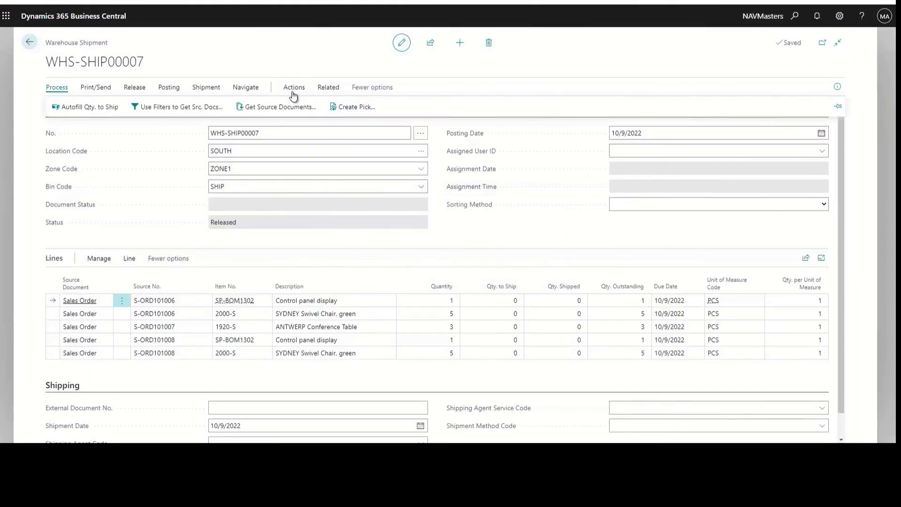
click(246, 88)
click(75, 107)
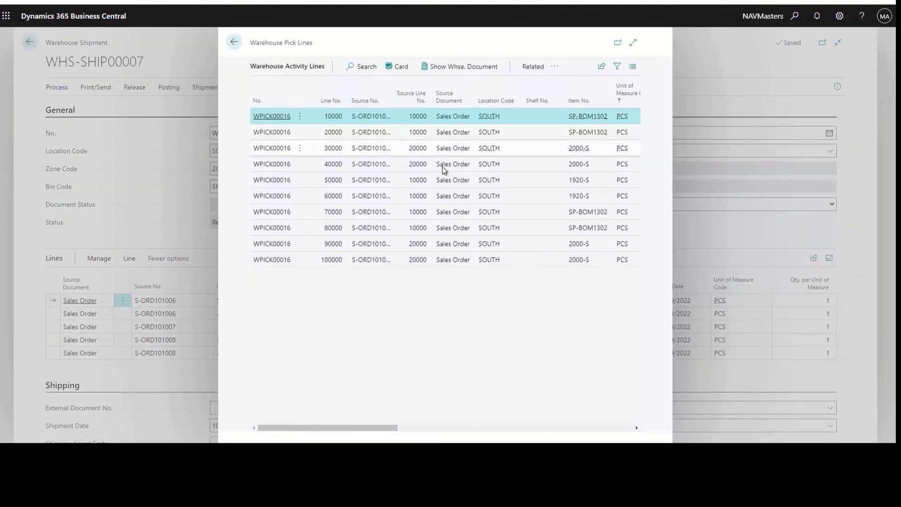
click(403, 67)
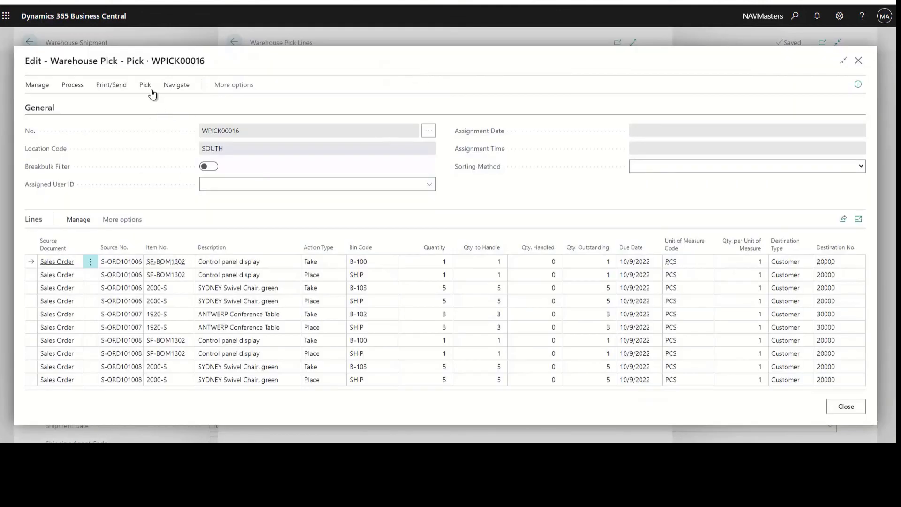
click(100, 88)
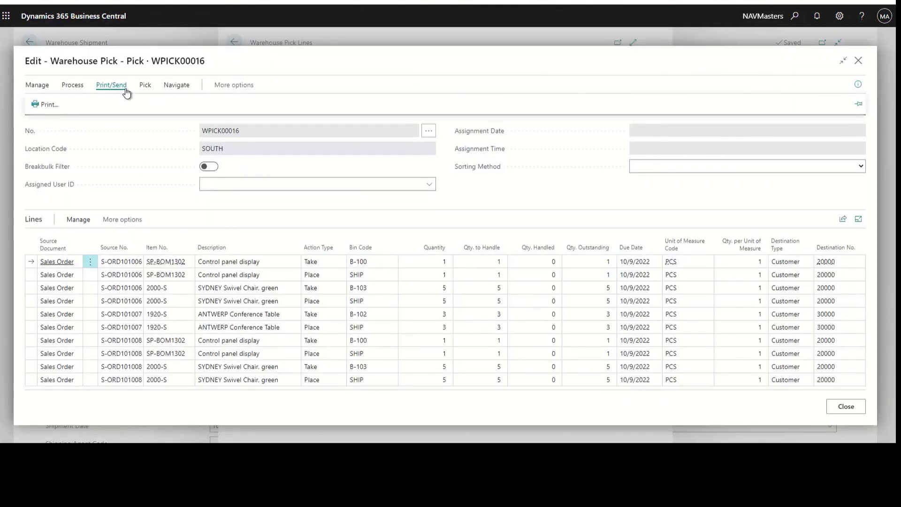
click(47, 105)
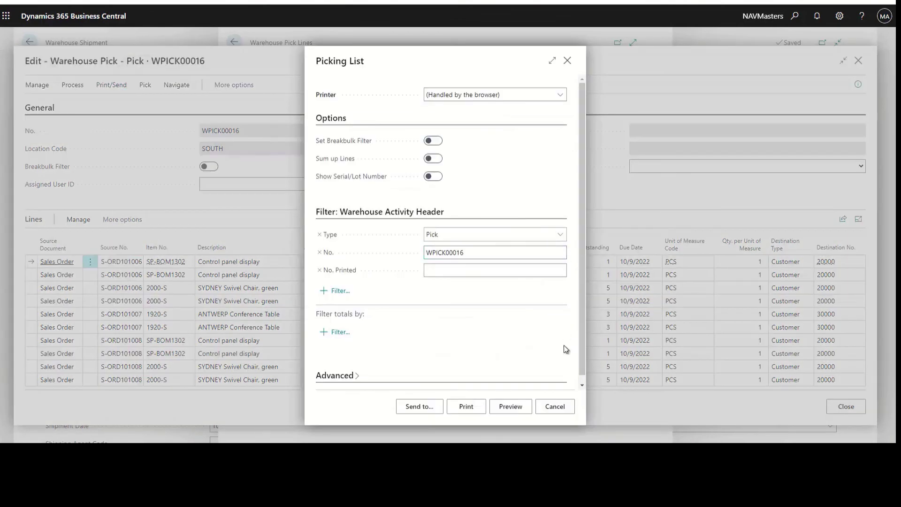